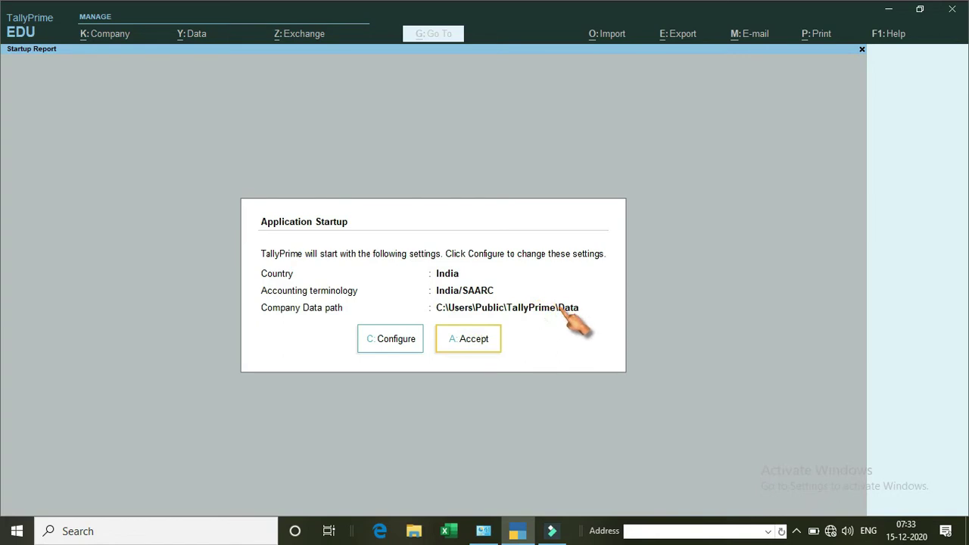
# Accept the default startup settings: India, India/SAARC and the default data path.
pyautogui.click(483, 340)
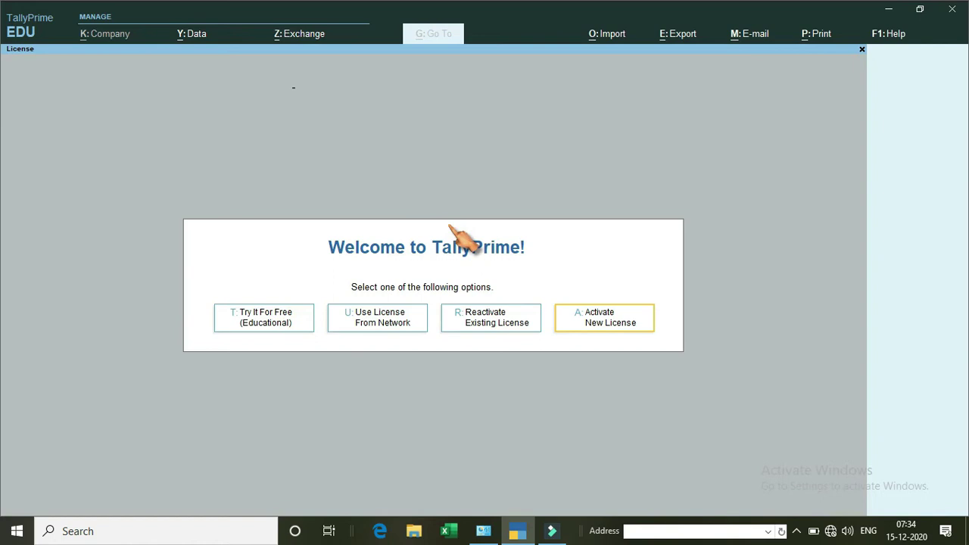
# Skip licensing and choose Create Company from Select Company.
pyautogui.press('t')
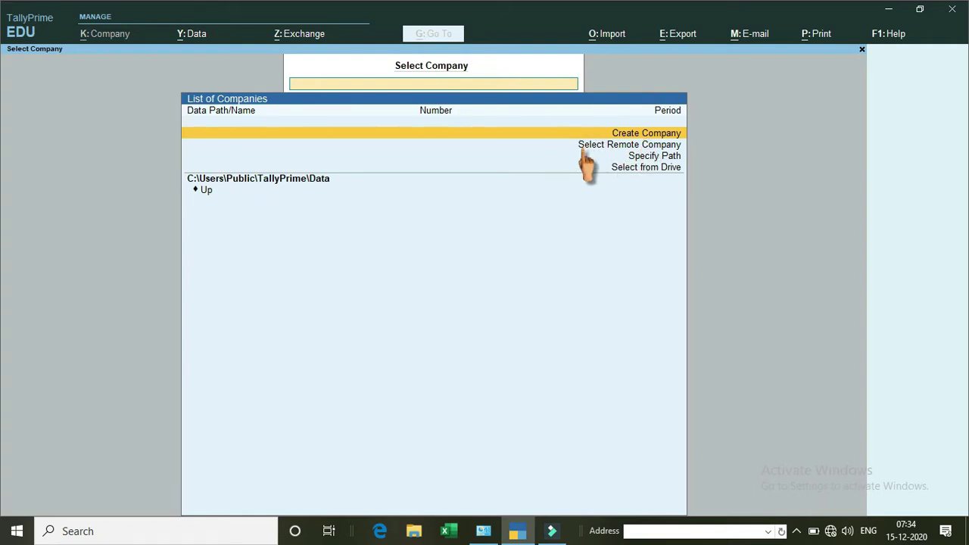
pyautogui.press('Return')
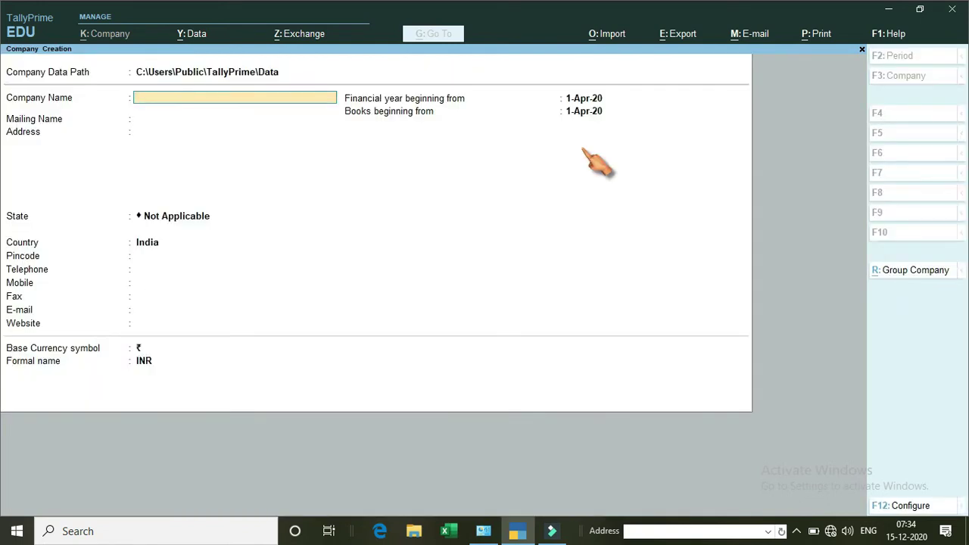
# Enter company name SAGAR INDUSTRIES, keep the mailing name, and fill in the two-line address.
pyautogui.write('SAGAR INDUSTRIES LTD')
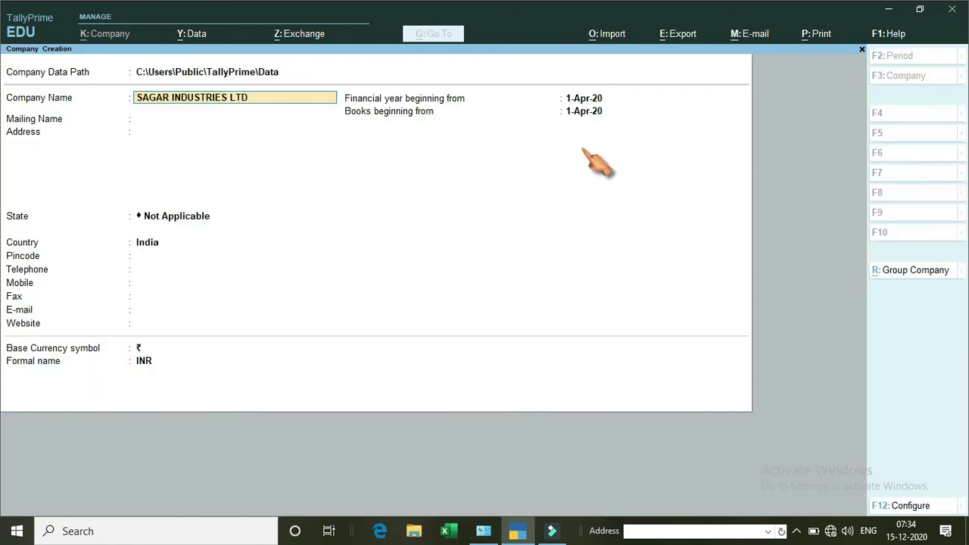
pyautogui.press('Return')
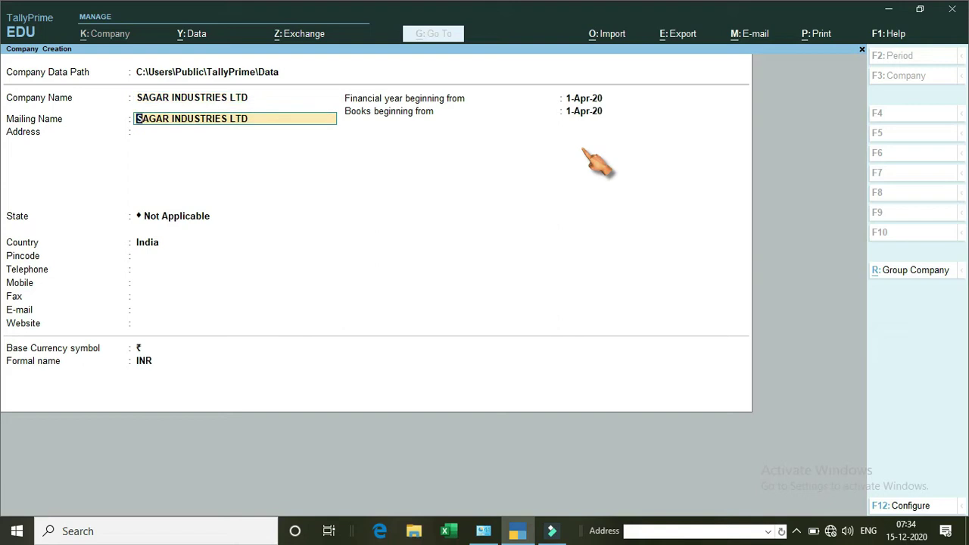
pyautogui.press('Return')
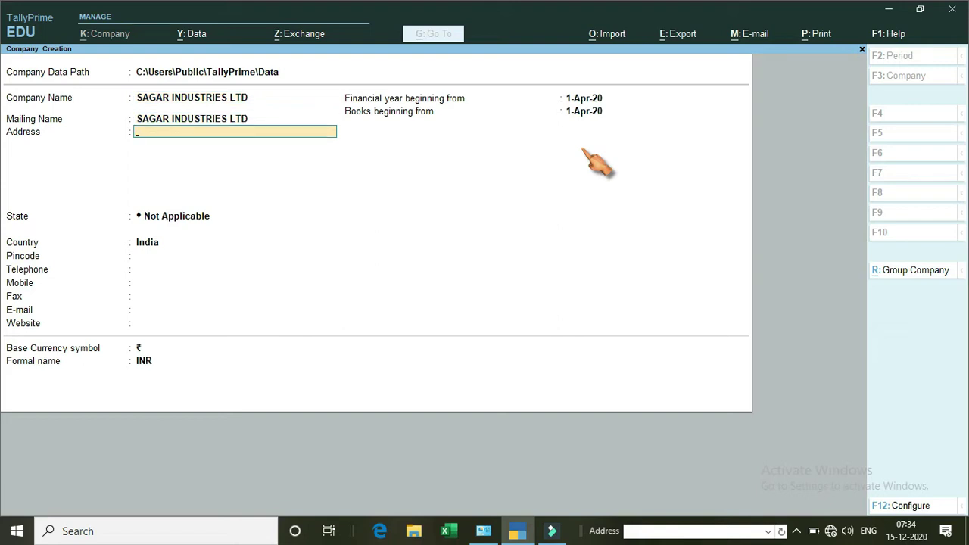
pyautogui.press('Return')
pyautogui.write('JONAI')
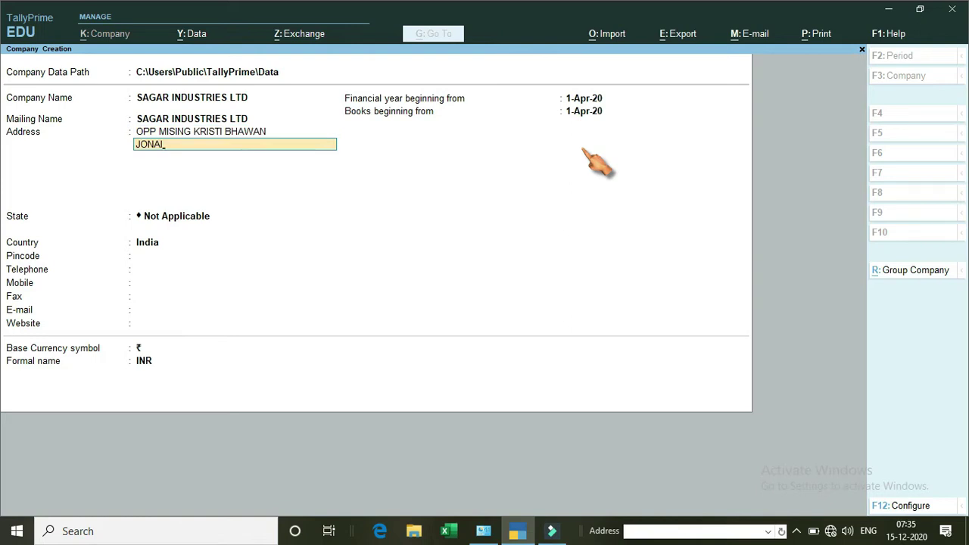
pyautogui.write(',DHEMAJI')
pyautogui.press('Return')
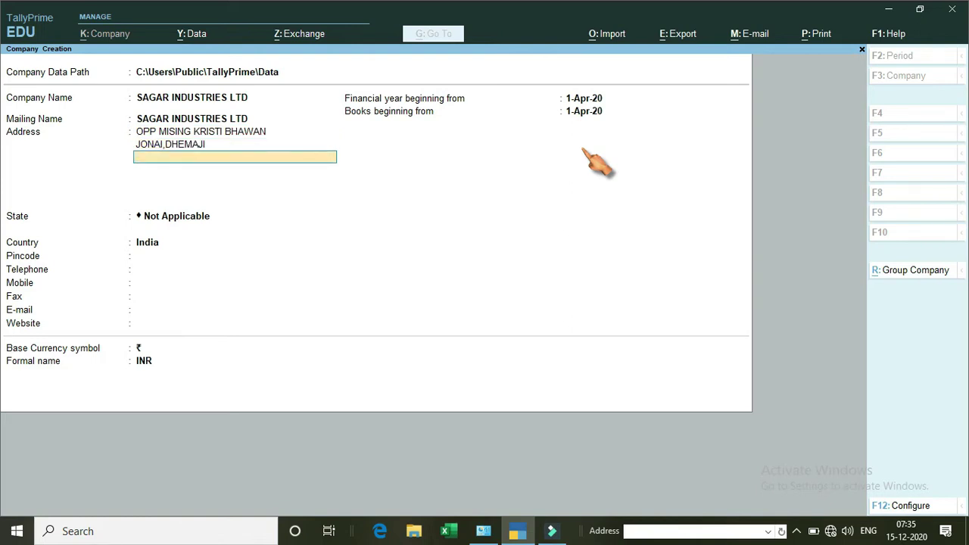
# Choose Assam as the state and fill in the pincode, mobile number and e-mail.
pyautogui.press('Return')
pyautogui.press('Down')
pyautogui.press('Down')
pyautogui.press('Down')
pyautogui.press('Down')
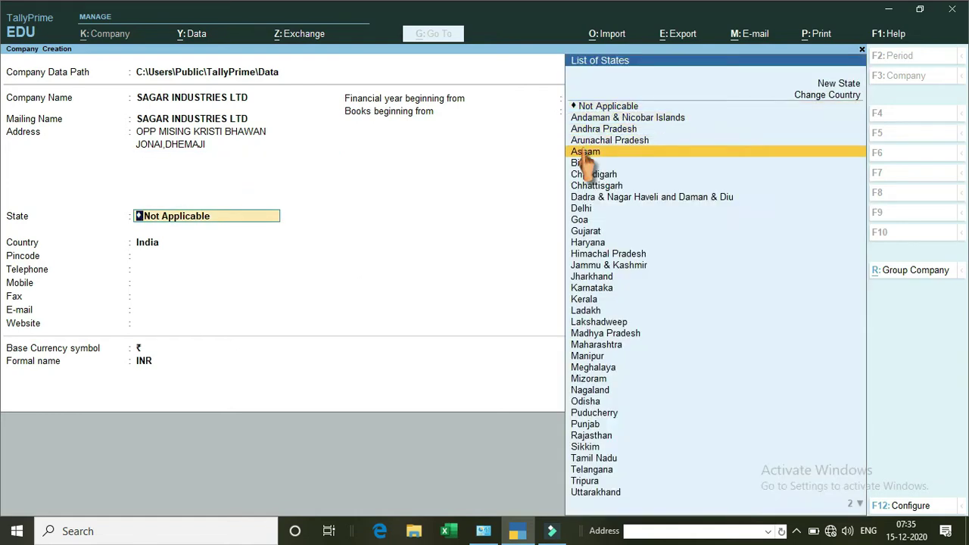
pyautogui.click(586, 152)
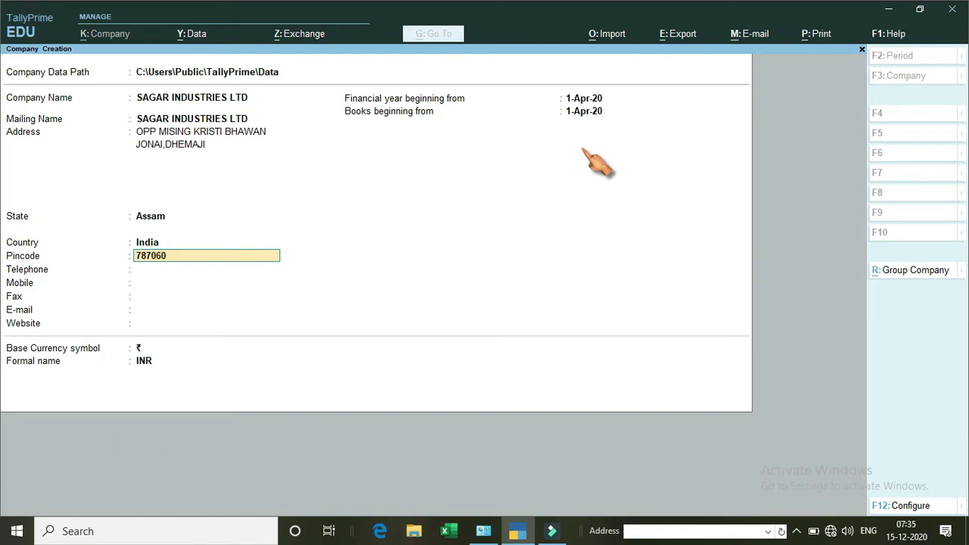
pyautogui.press('Return')
pyautogui.press('Return')
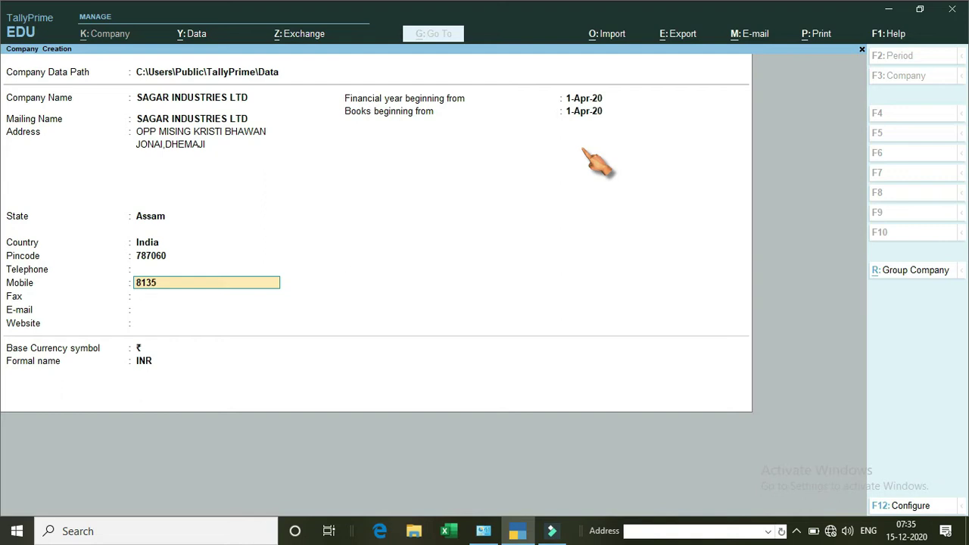
pyautogui.press('Return')
pyautogui.press('Return')
pyautogui.press('Return')
pyautogui.press('Return')
pyautogui.press('Return')
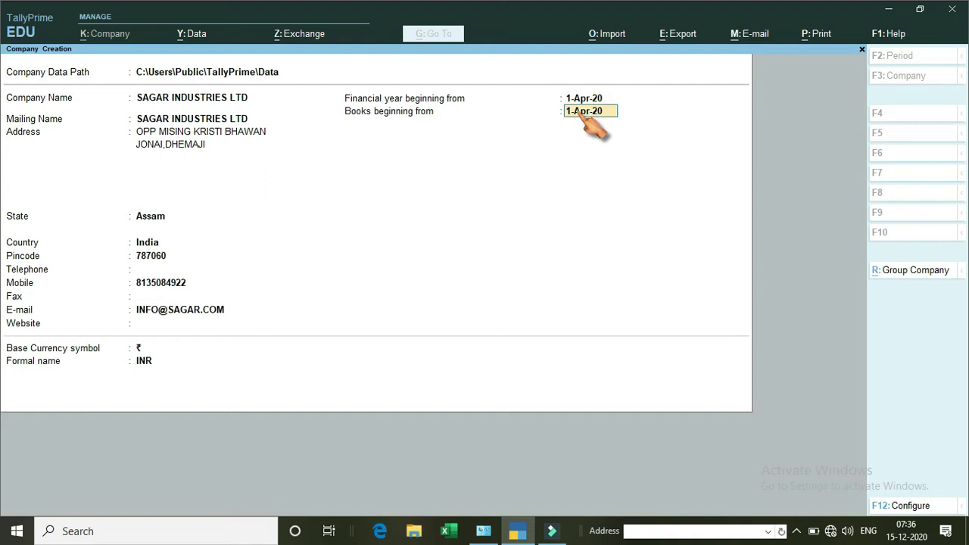
# Set books beginning to 1-Dec-20 and keep the rupee symbol and INR.
pyautogui.write('1/12')
pyautogui.press('Return')
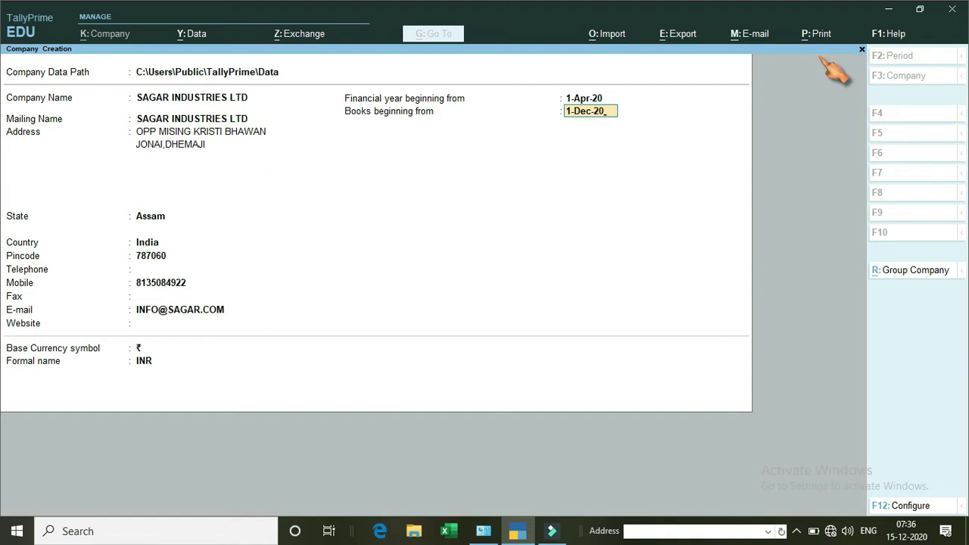
pyautogui.press('Return')
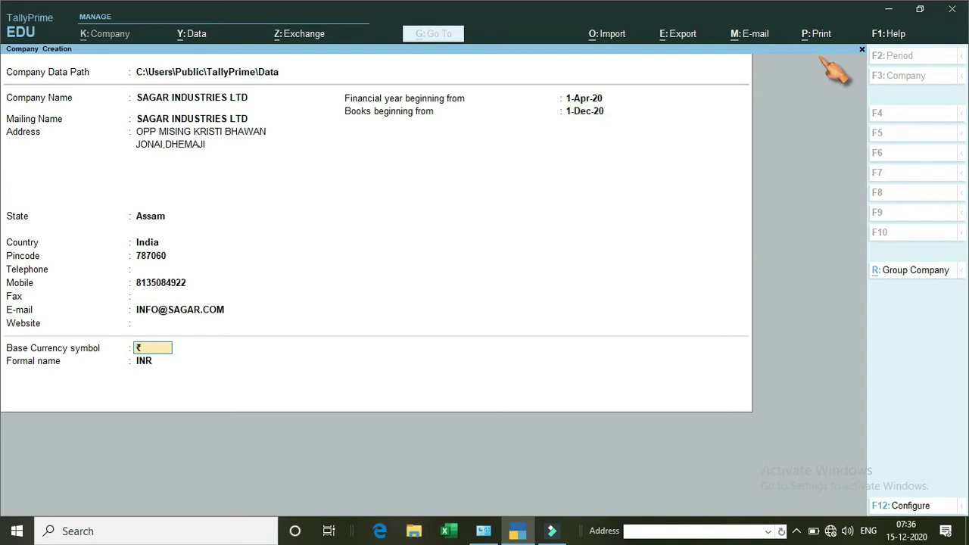
pyautogui.press('Return')
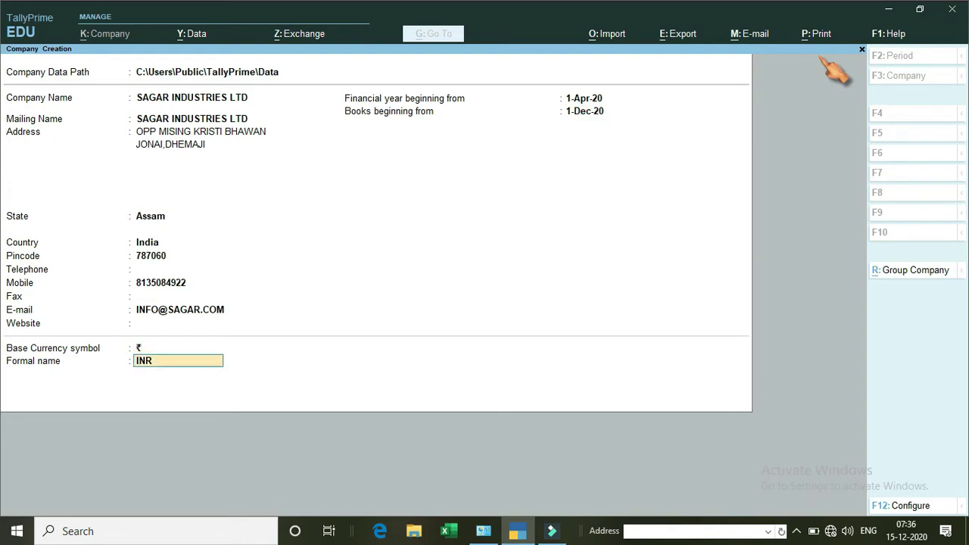
pyautogui.press('Return')
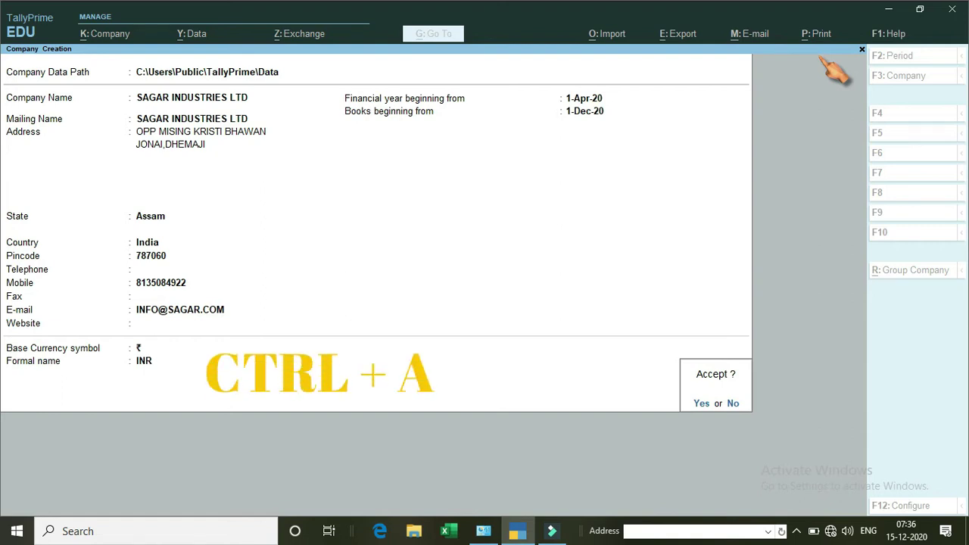
# Save SAGAR INDUSTRIES LTD, set Show more features to Yes, and accept the features.
pyautogui.hotkey('ctrl', 'a')
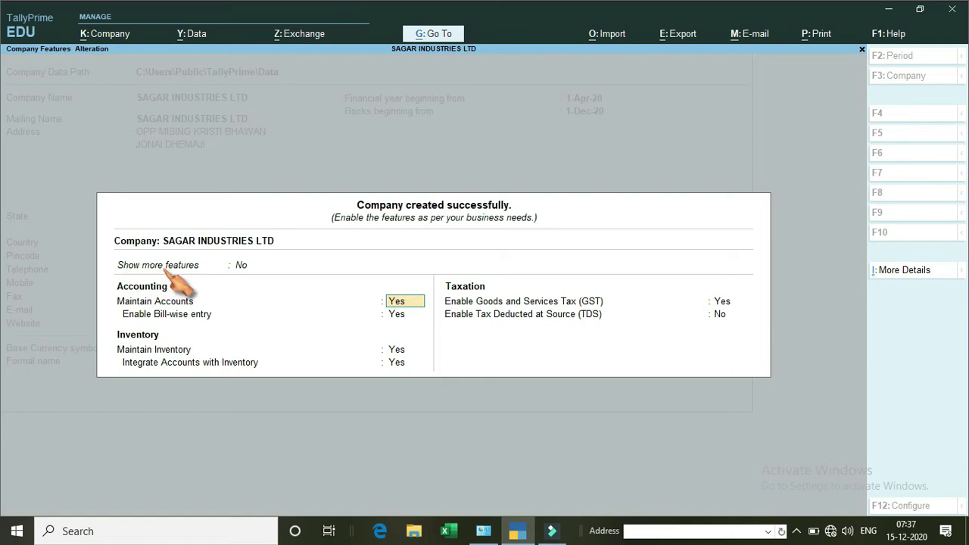
pyautogui.click(241, 266)
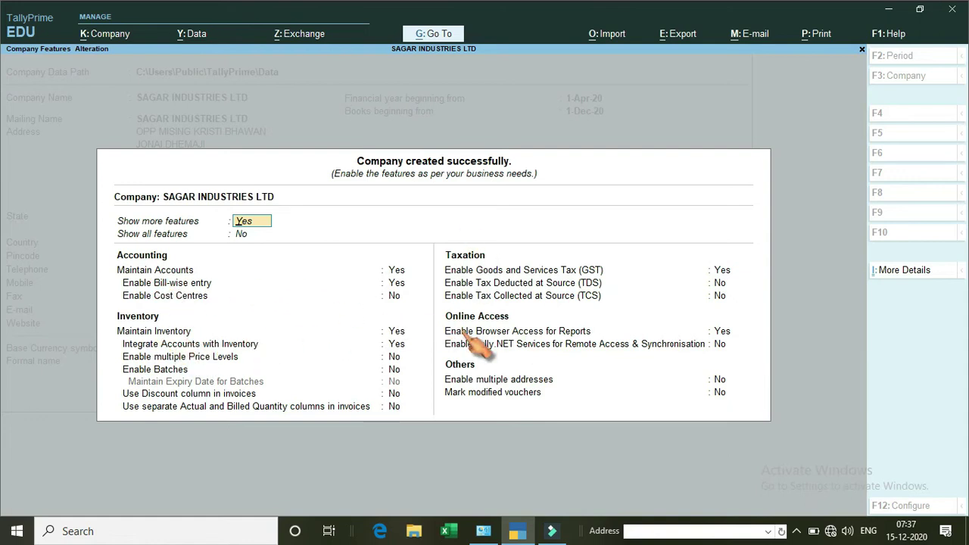
pyautogui.press('ctrl')
pyautogui.press('ctrl')
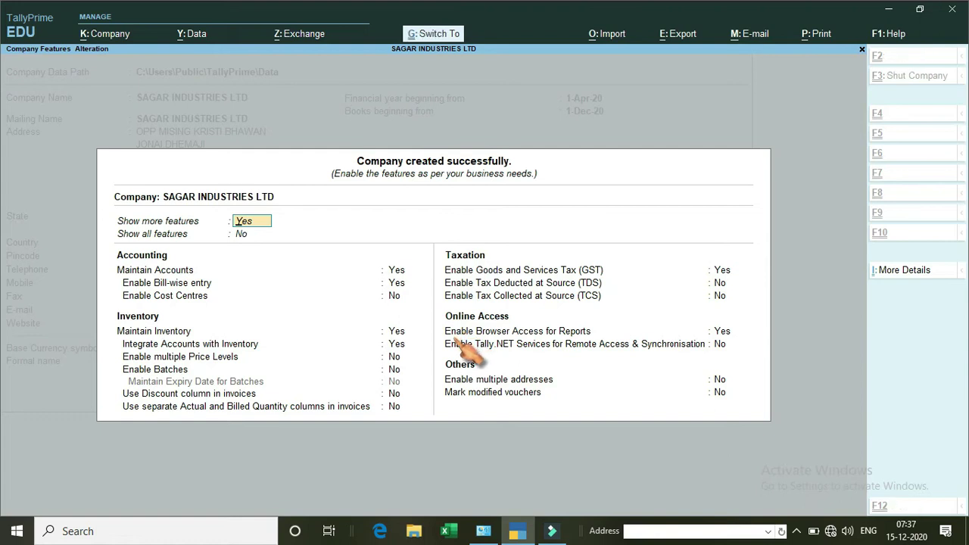
pyautogui.hotkey('ctrl', 'a')
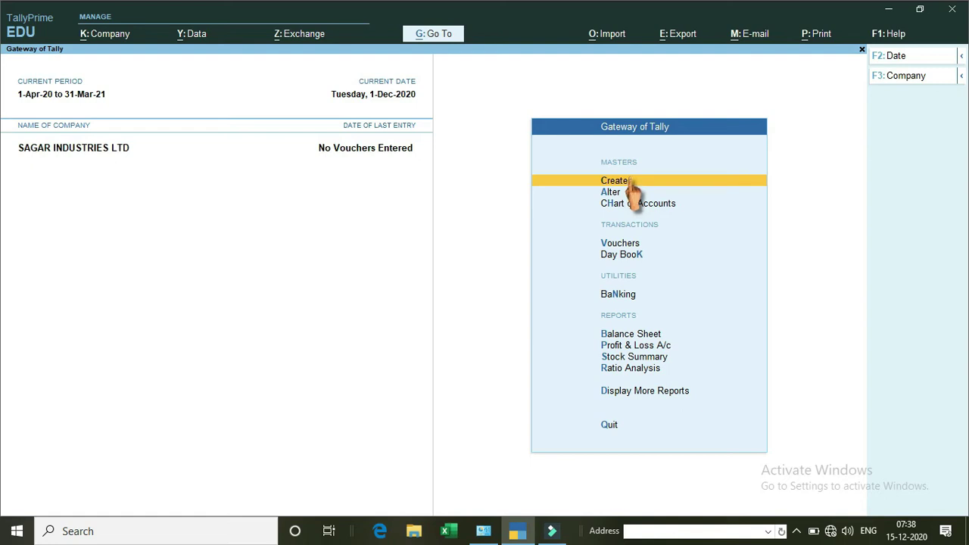
# Open Create under Masters and select Ledger in the List of Masters.
pyautogui.click(631, 181)
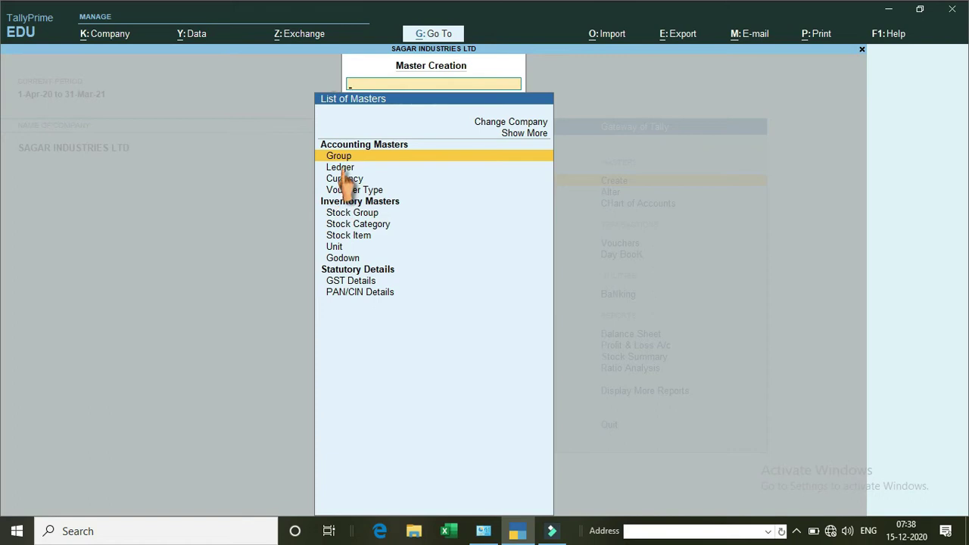
pyautogui.click(342, 169)
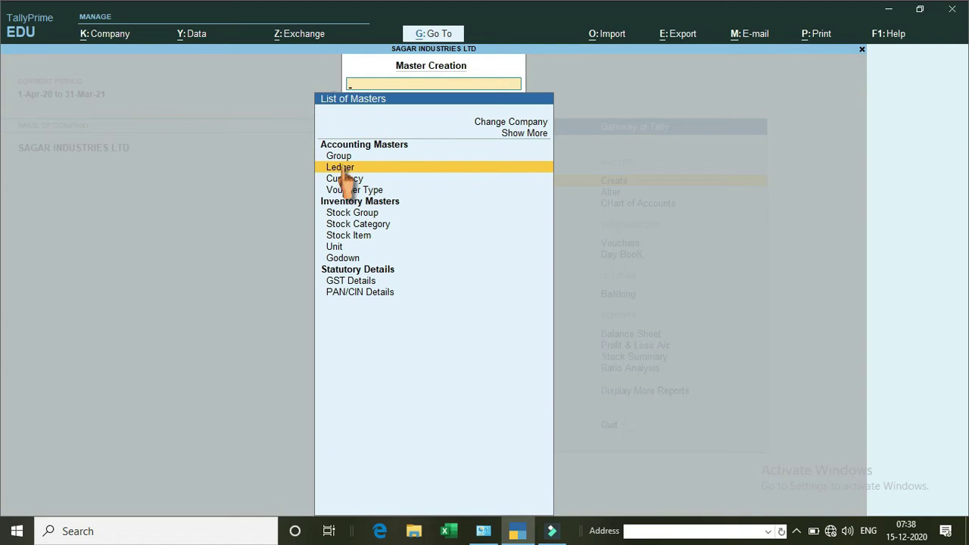
# Create ledger SAGAR under Capital Account, leaving GSTIN and GST details blank.
pyautogui.click(343, 168)
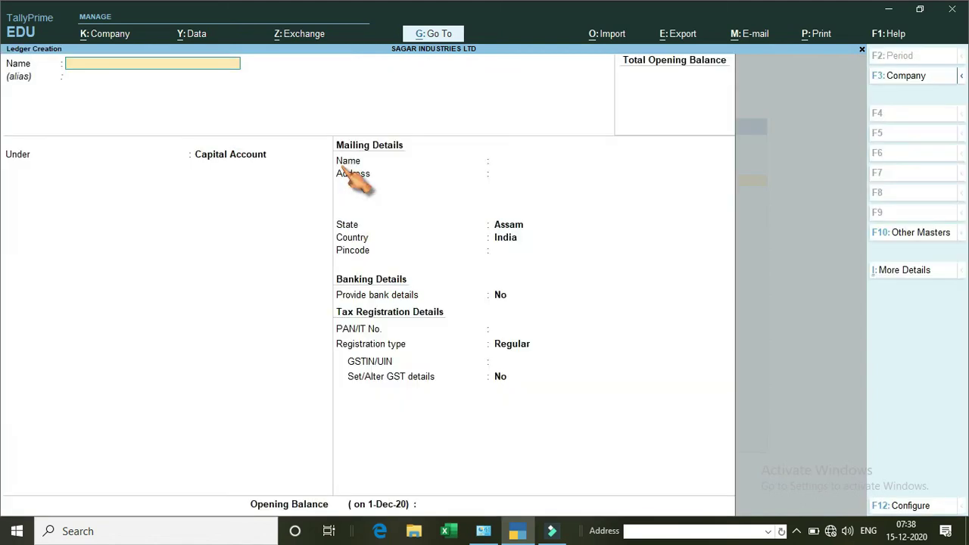
pyautogui.write('SAGAR')
pyautogui.press('Return')
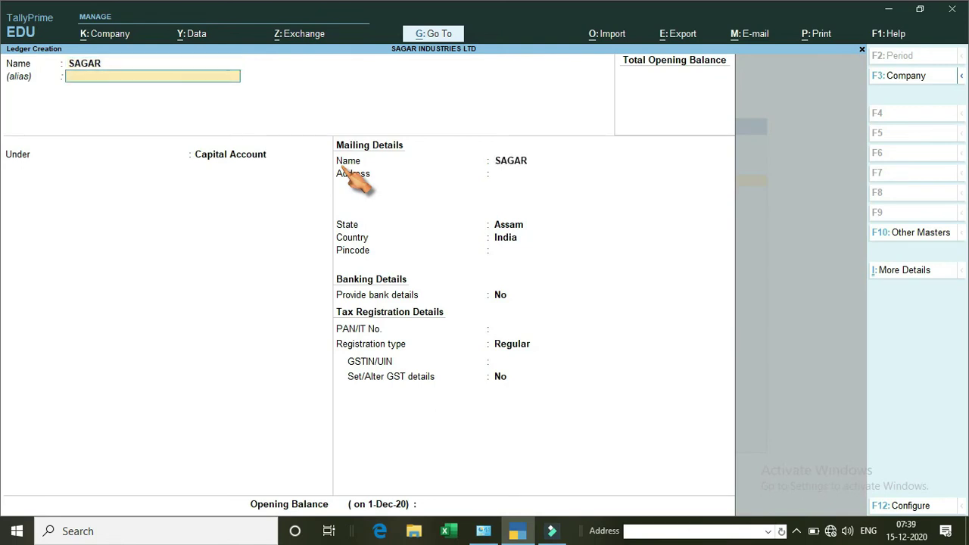
pyautogui.press('Return')
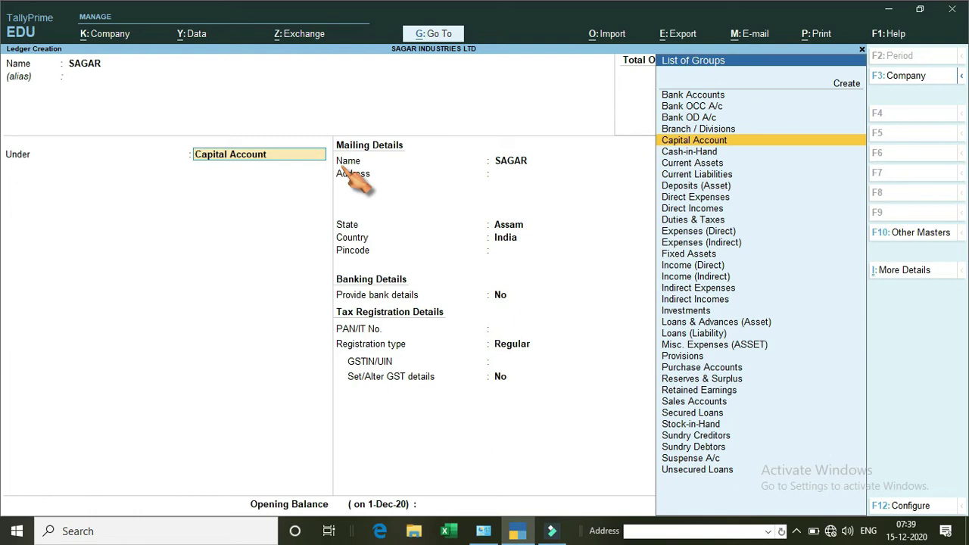
pyautogui.press('Return')
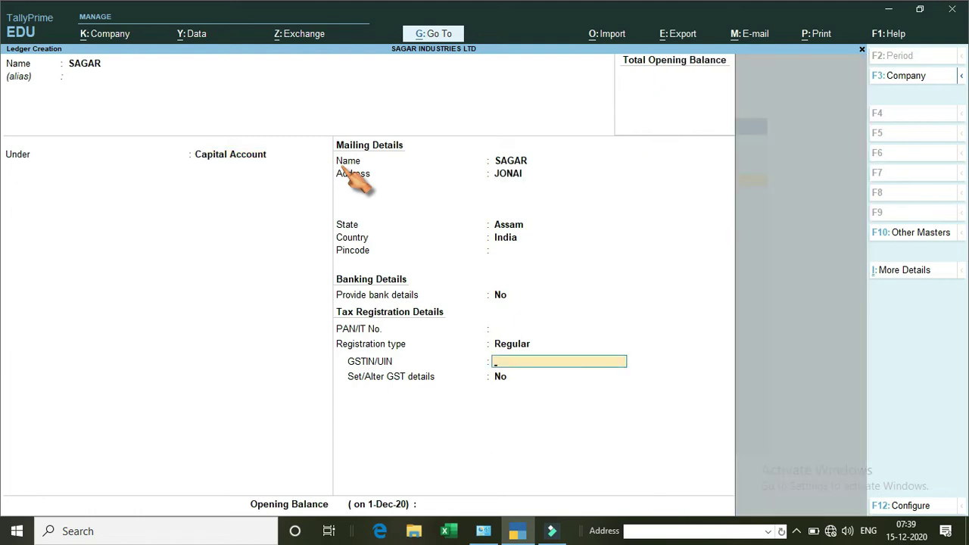
pyautogui.press('Return')
pyautogui.press('Return')
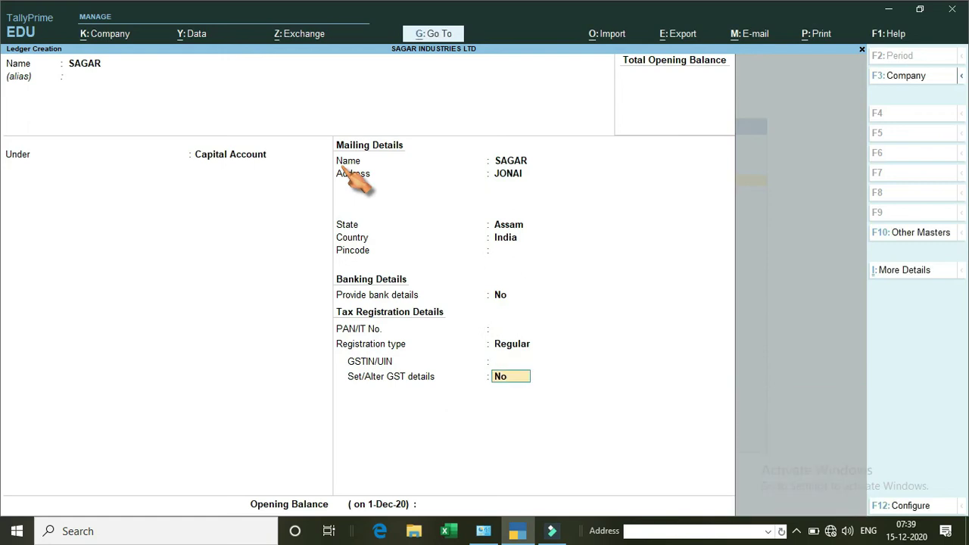
pyautogui.press('Return')
pyautogui.press('Return')
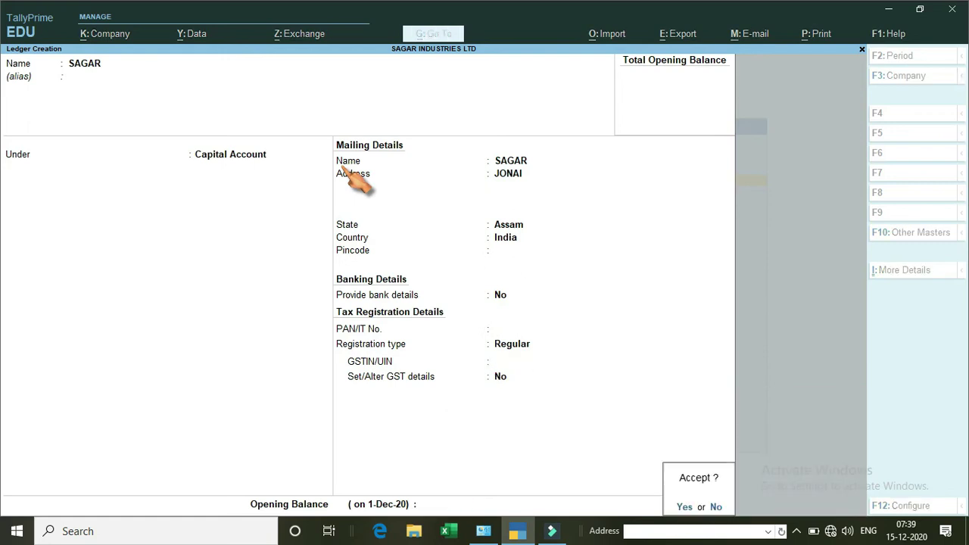
pyautogui.press('Return')
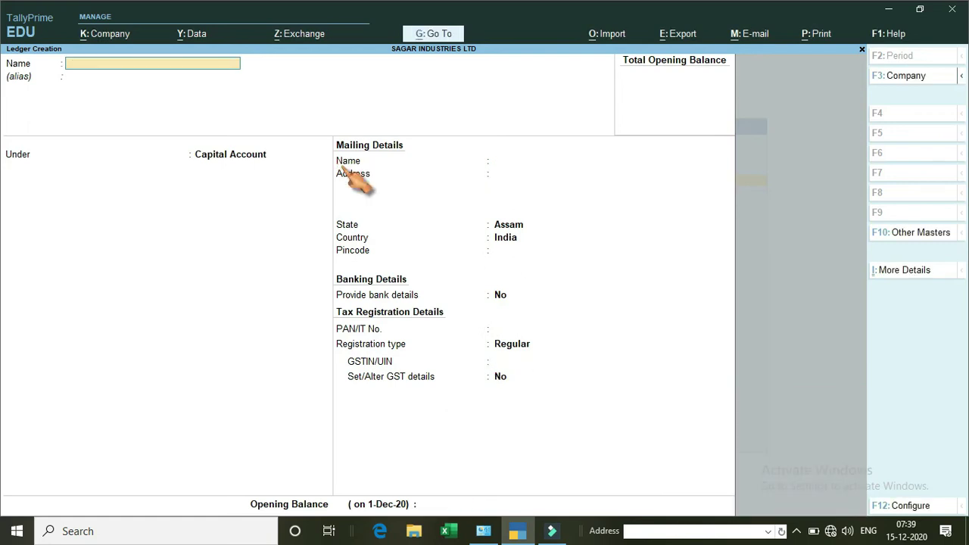
# Quit ledger creation and return to the Gateway of Tally.
pyautogui.press('Escape')
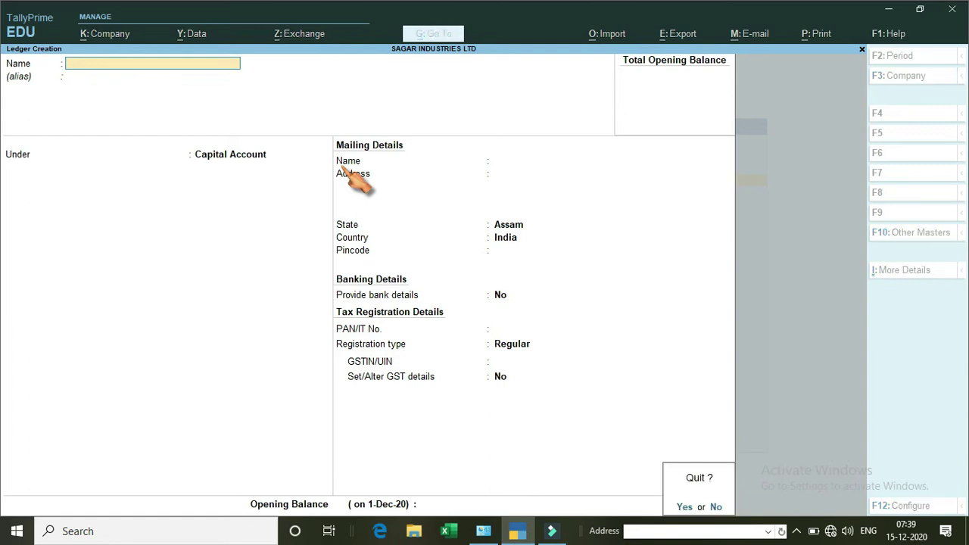
pyautogui.press('Return')
pyautogui.press('Escape')
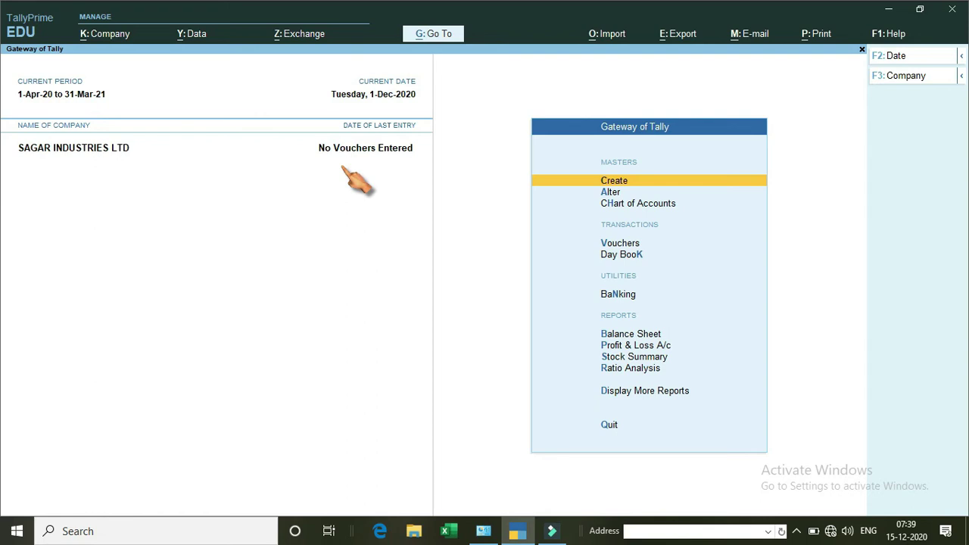
# Start a Receipt voucher with Cash as the account.
pyautogui.press('Down')
pyautogui.press('Down')
pyautogui.press('Down')
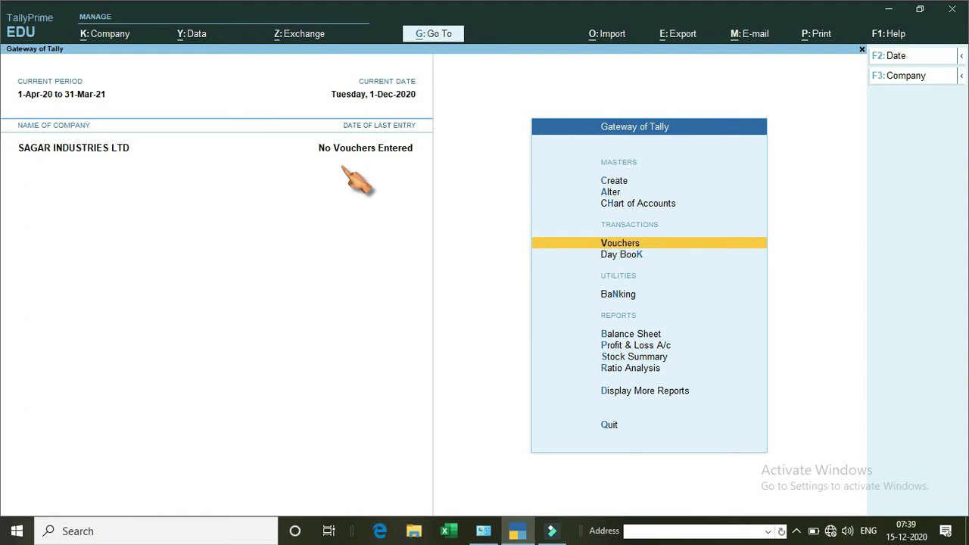
pyautogui.press('Return')
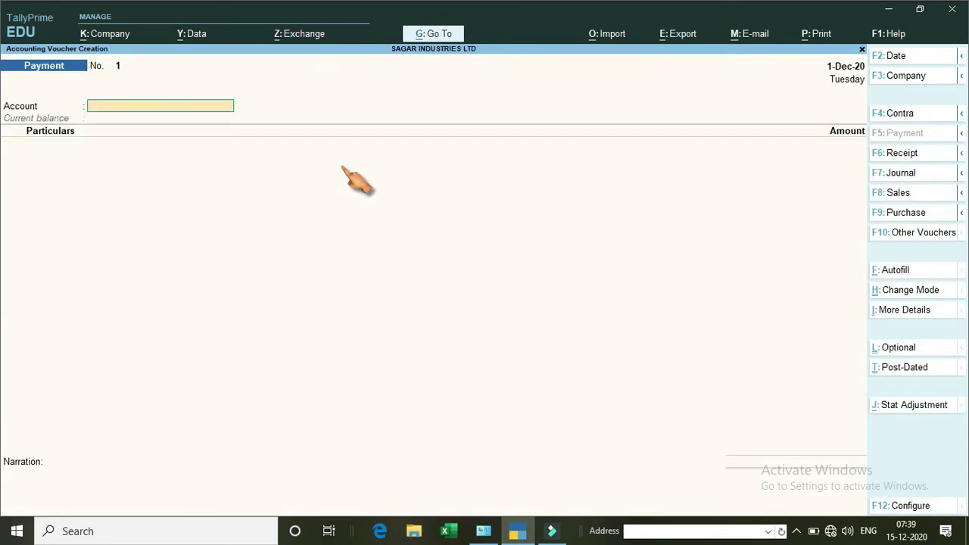
pyautogui.write('C')
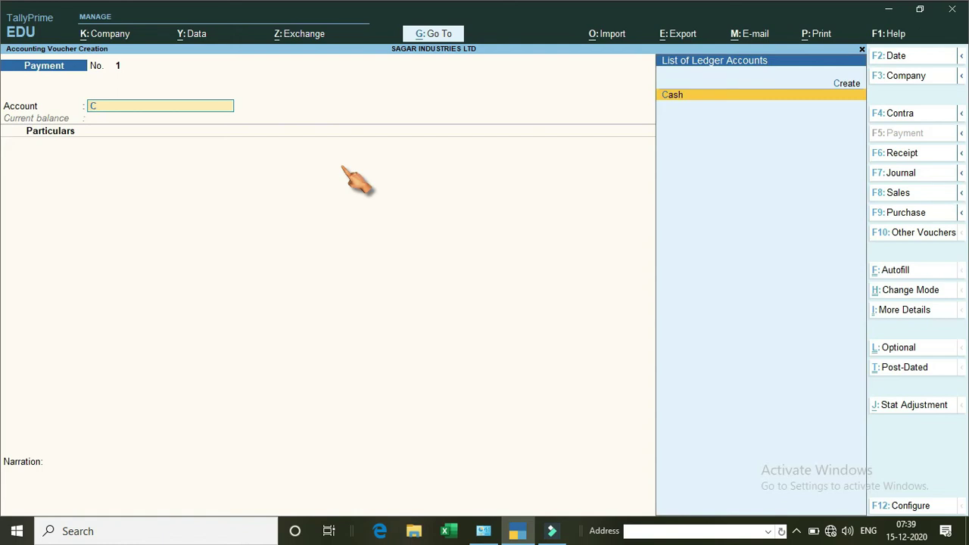
pyautogui.press('Return')
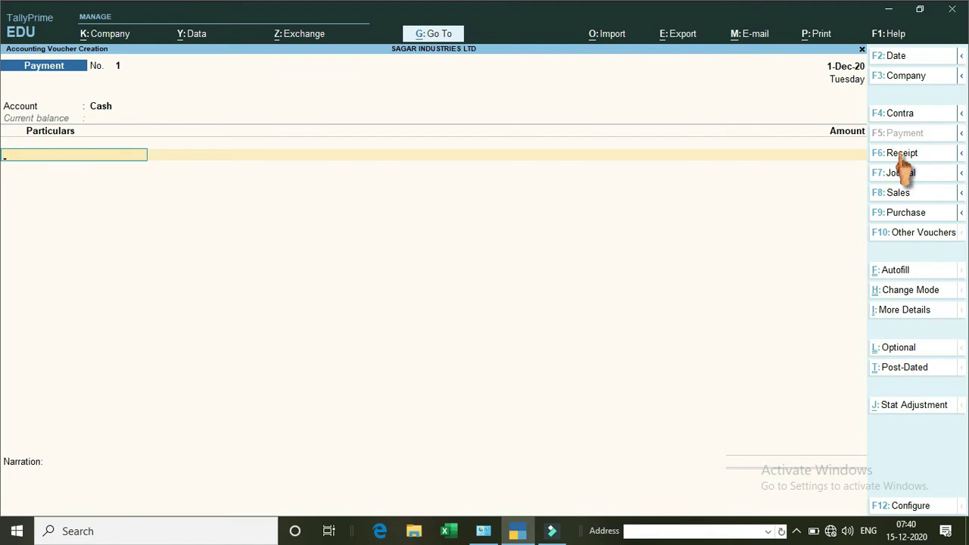
pyautogui.click(904, 155)
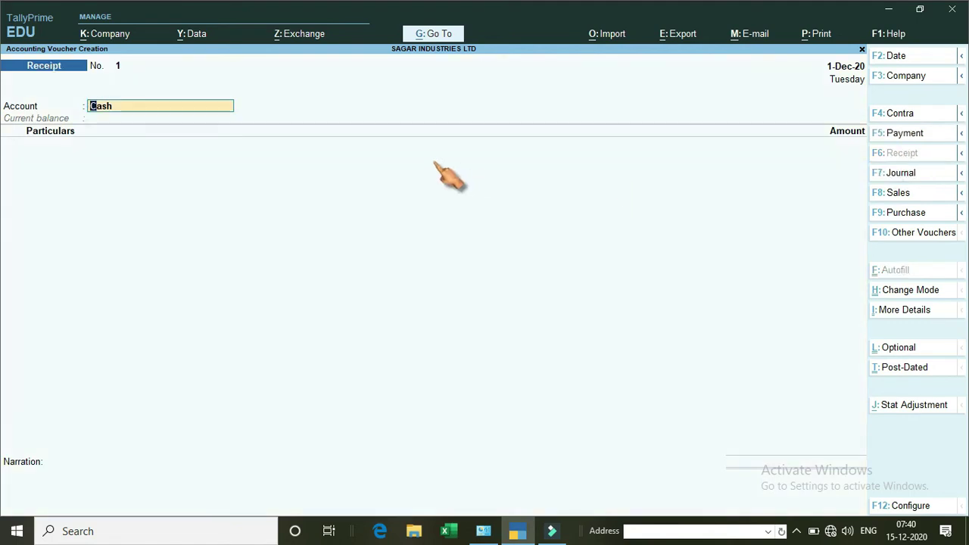
pyautogui.press('Return')
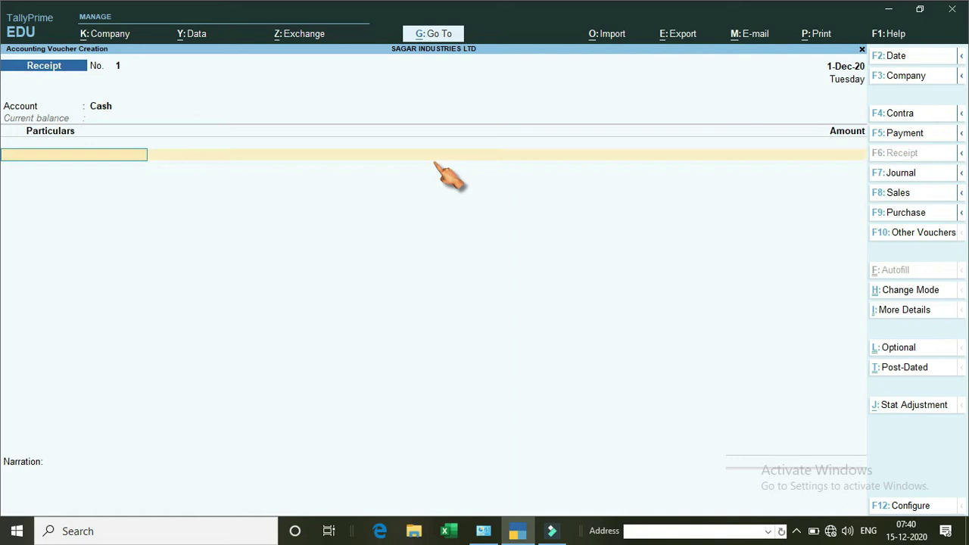
# Credit SAGAR with 3,00,000 and save receipt voucher No. 1.
pyautogui.write('SAGAR')
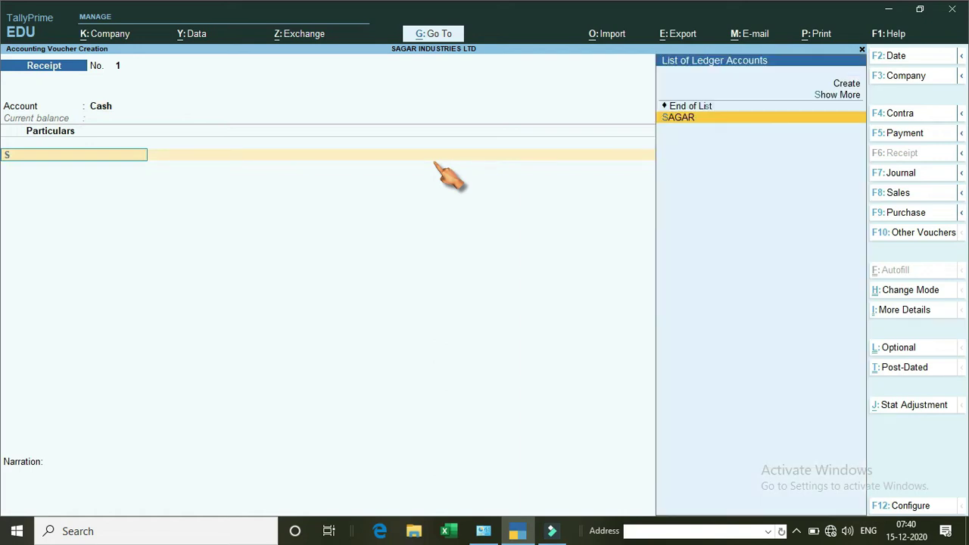
pyautogui.press('Return')
pyautogui.write('300000')
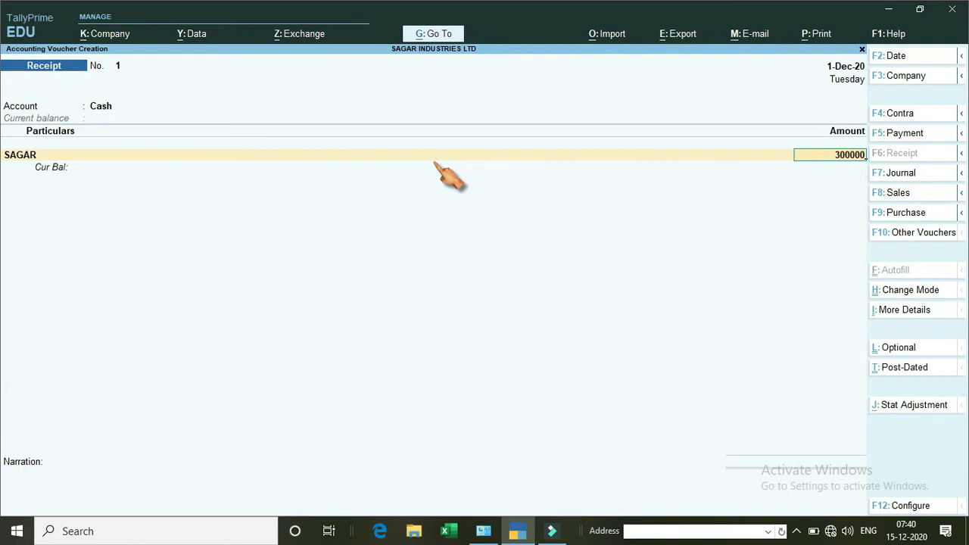
pyautogui.press('Return')
pyautogui.press('Return')
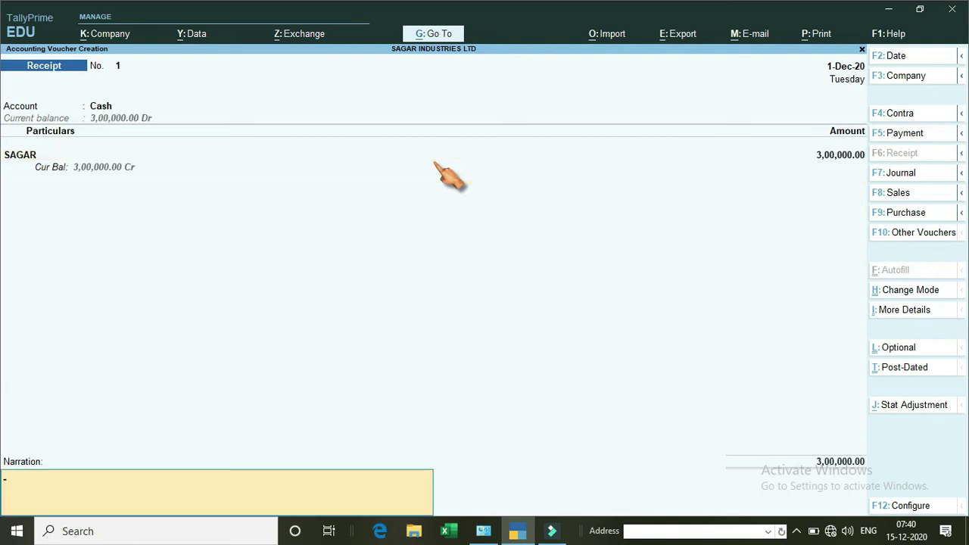
pyautogui.press('Return')
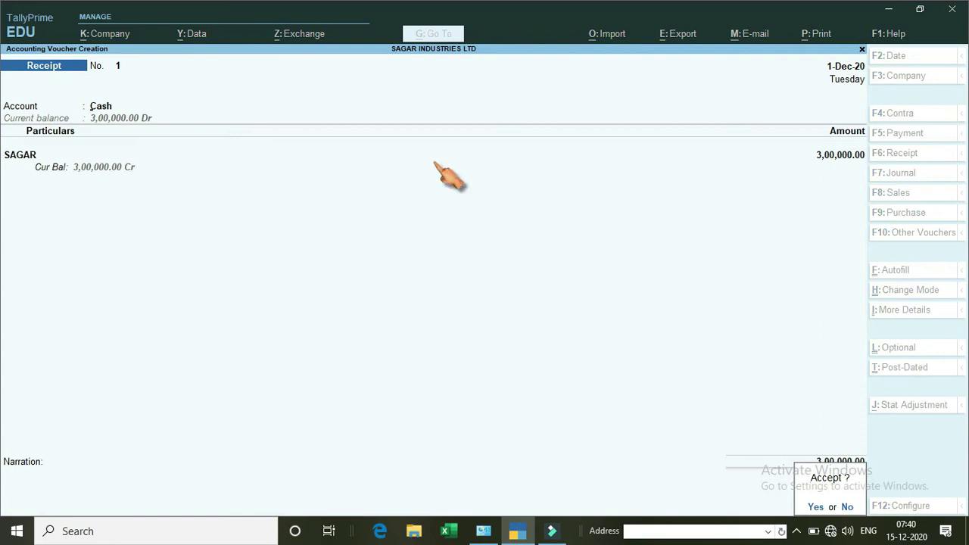
pyautogui.press('Return')
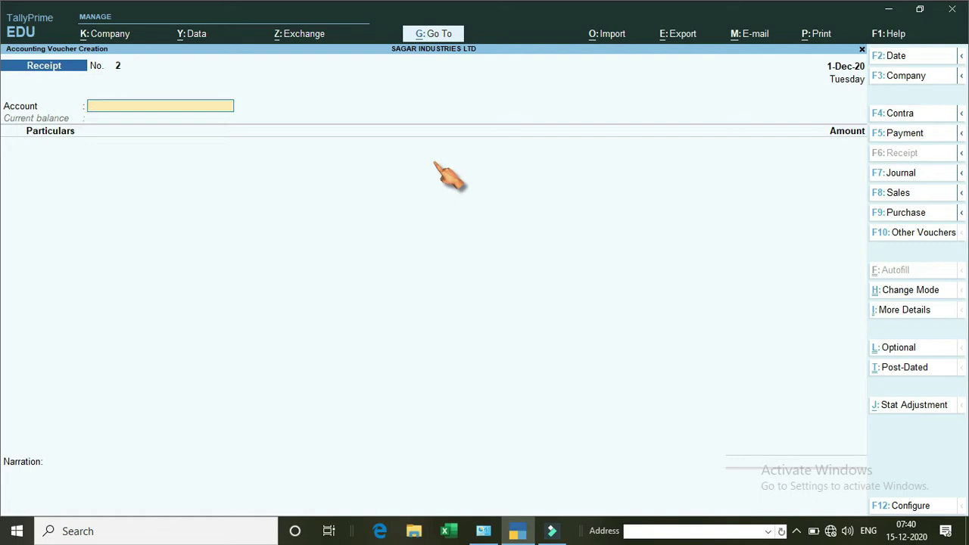
pyautogui.press('Escape')
# Quit voucher entry and start a new ledger from the masters list.
pyautogui.press('y')
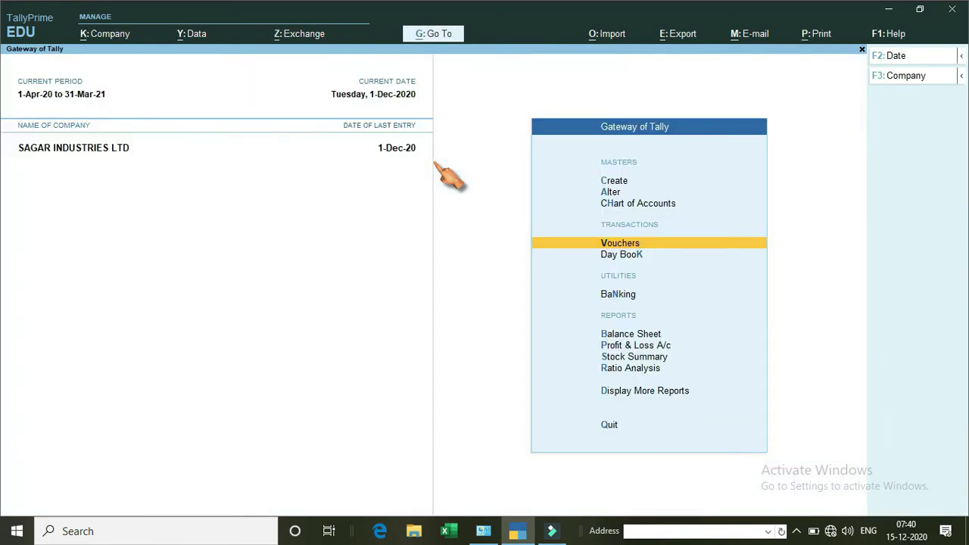
pyautogui.press('Up')
pyautogui.press('Up')
pyautogui.press('Up')
pyautogui.press('Return')
pyautogui.press('Down')
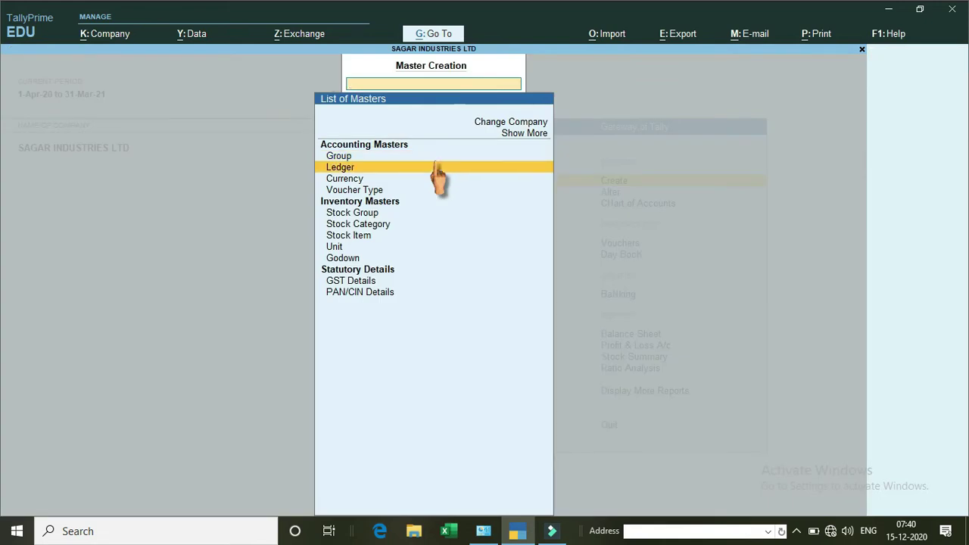
pyautogui.click(439, 166)
# Name the ICICI bank ledger, group it under Bank Accounts, and enter its account number and branch JONAI.
pyautogui.press('Return')
pyautogui.press('Return')
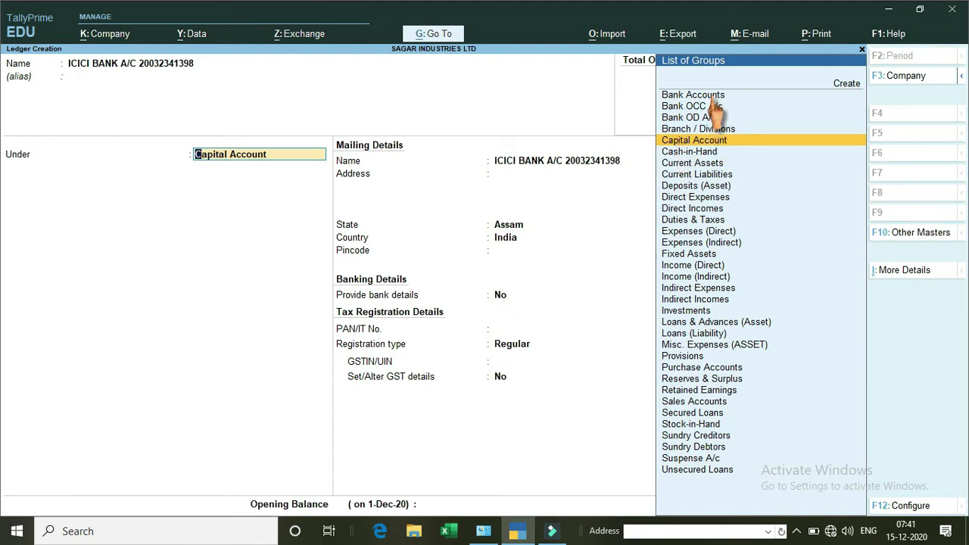
pyautogui.click(714, 97)
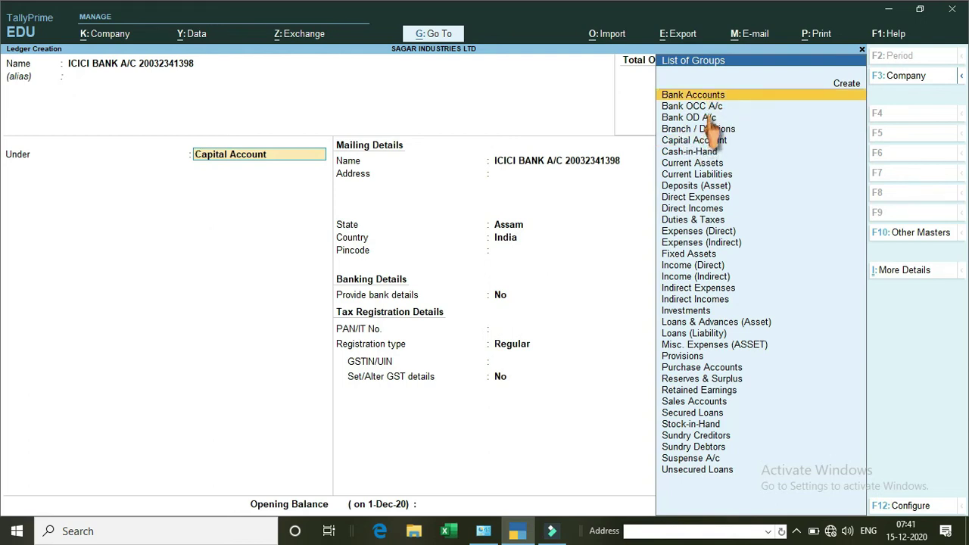
pyautogui.press('Return')
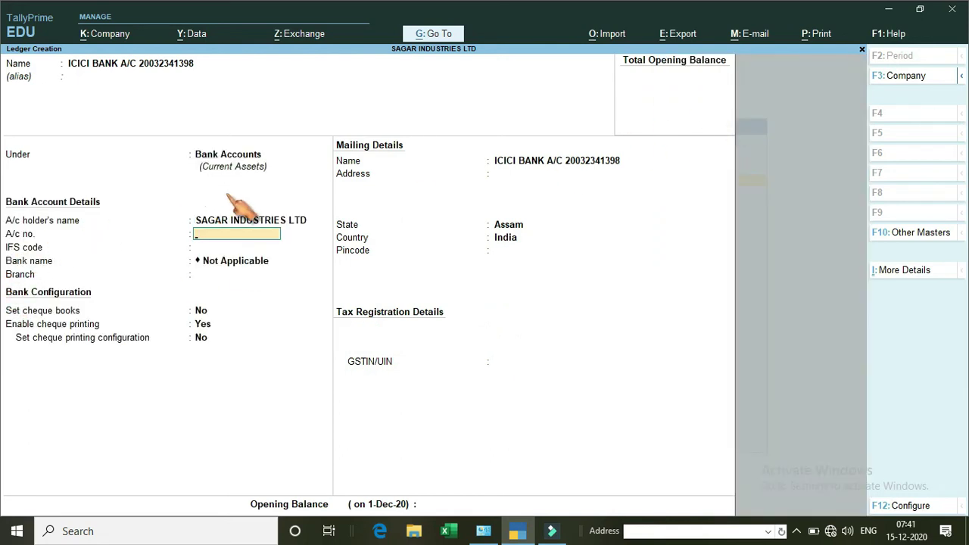
pyautogui.press('Return')
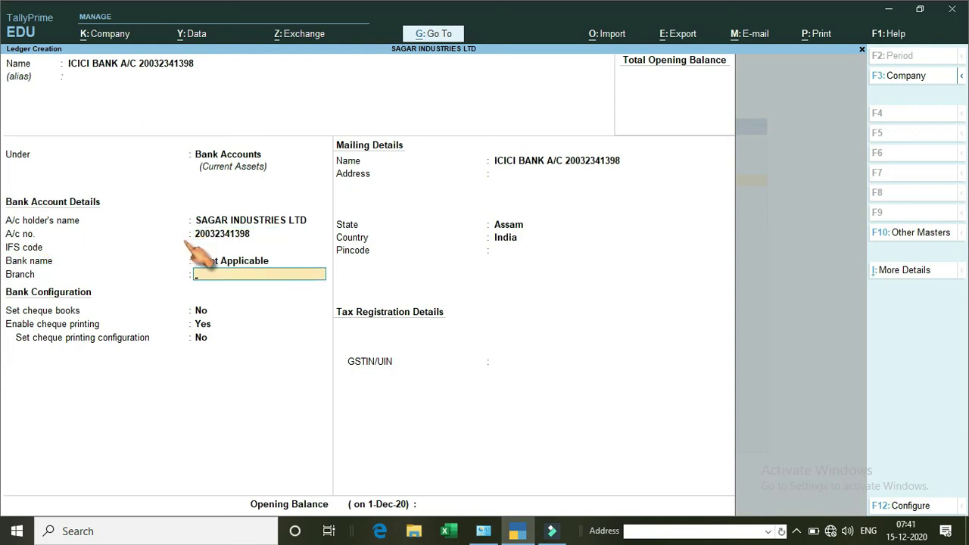
pyautogui.write('JONAI')
pyautogui.press('Return')
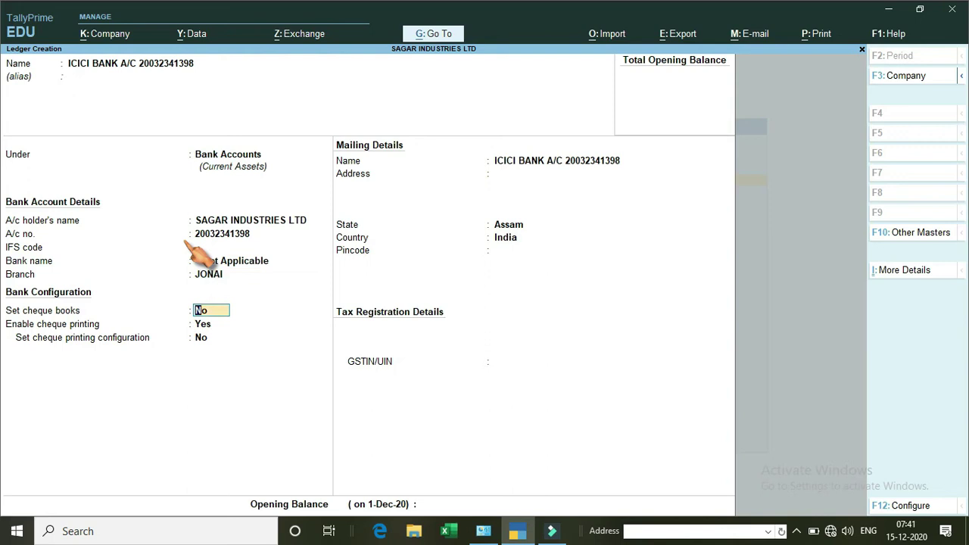
# Keep cheque books off, save the bank ledger, and return to the Gateway of Tally.
pyautogui.press('Return')
pyautogui.press('Return')
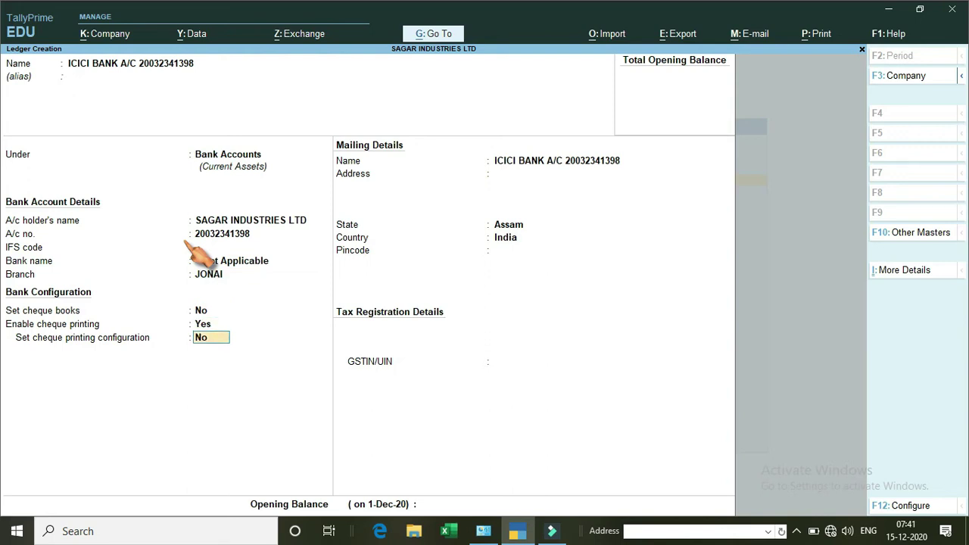
pyautogui.press('Return')
pyautogui.press('Return')
pyautogui.press('Return')
pyautogui.press('Return')
pyautogui.press('Return')
pyautogui.press('Return')
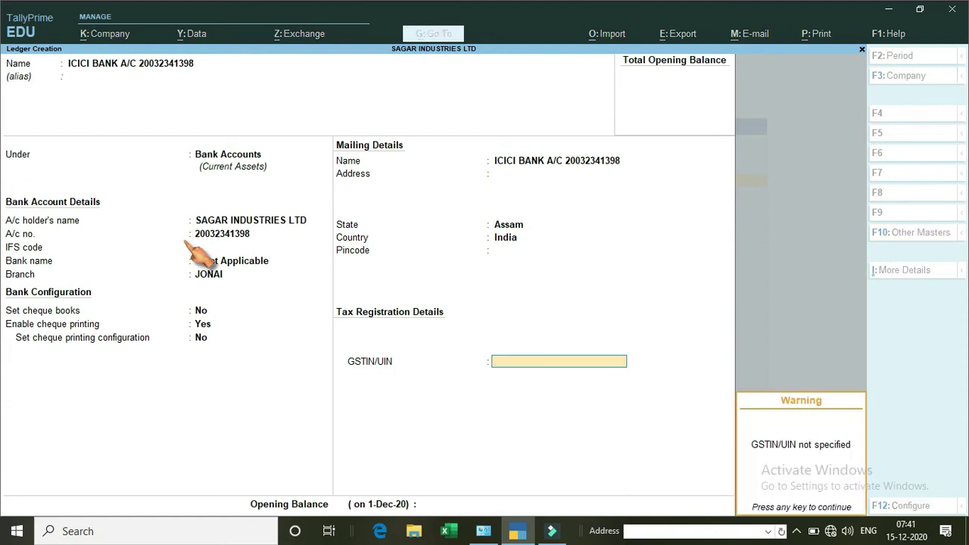
pyautogui.press('Return')
pyautogui.press('Return')
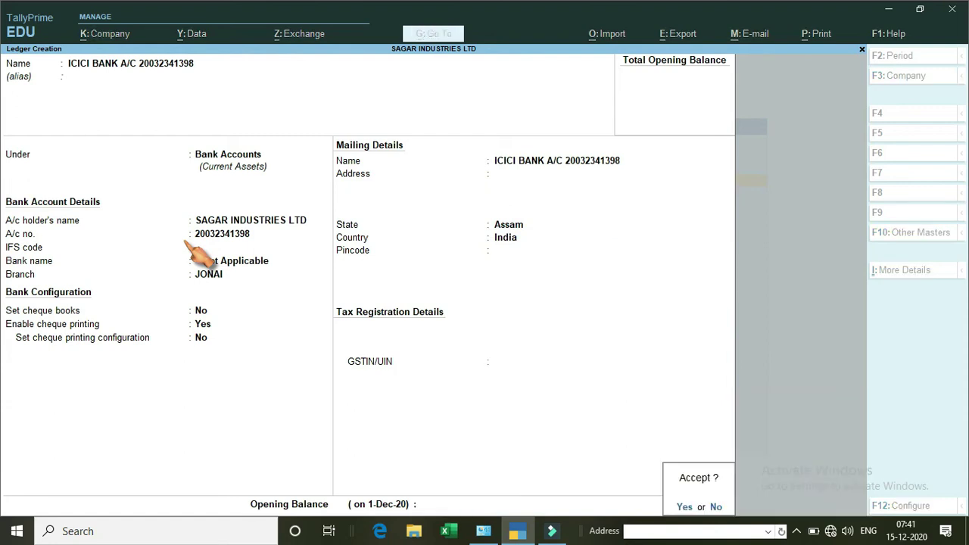
pyautogui.press('Return')
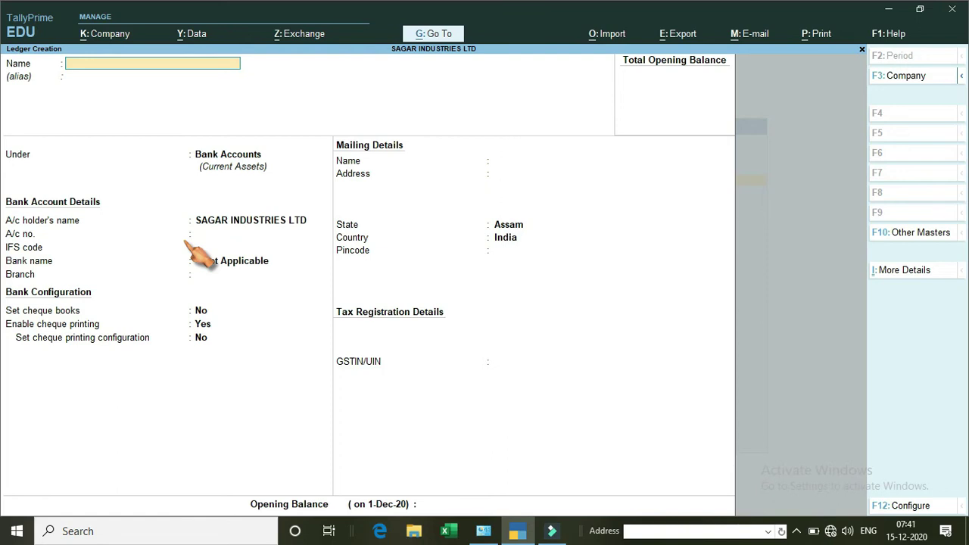
pyautogui.press('Escape')
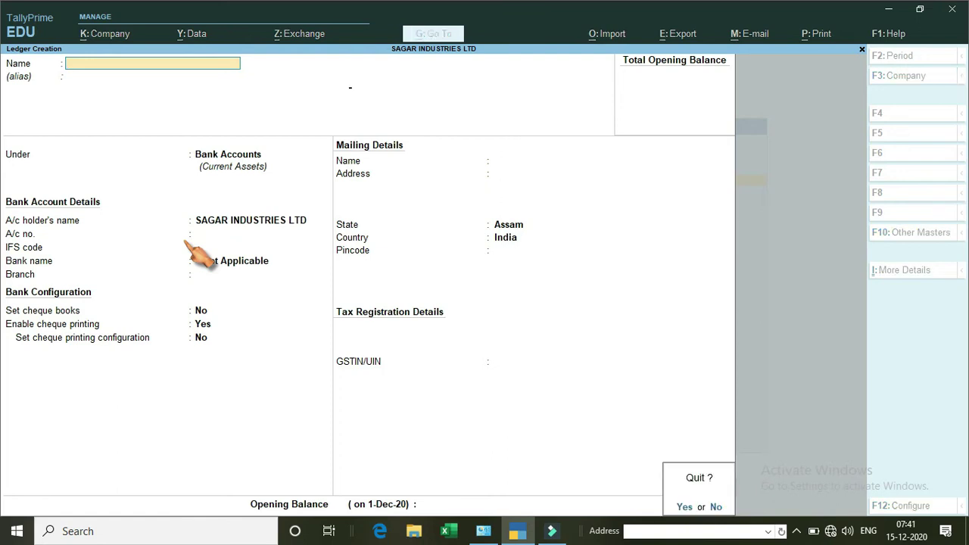
pyautogui.press('Return')
pyautogui.press('Escape')
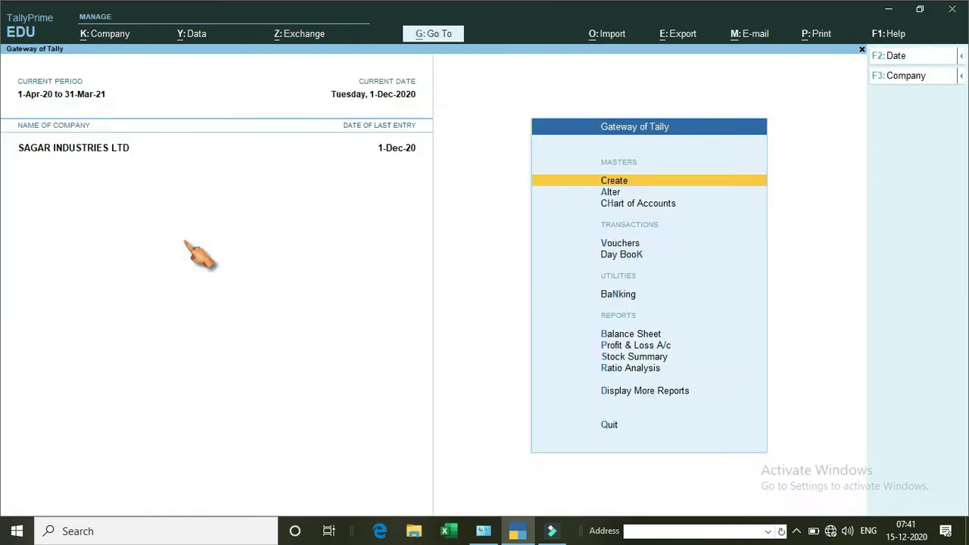
# Start a receipt voucher with the ICICI bank account and SAGAR as particulars.
pyautogui.press('Down')
pyautogui.press('Down')
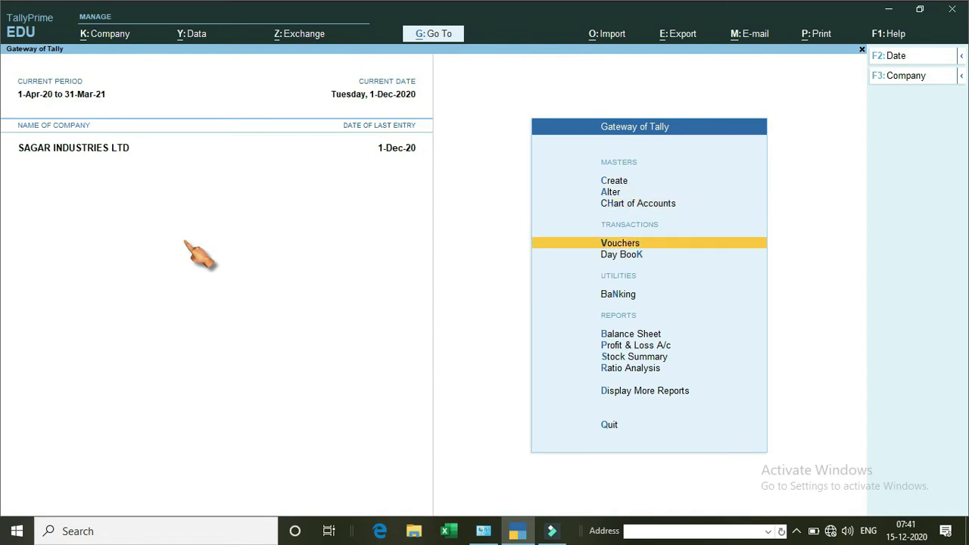
pyautogui.press('Return')
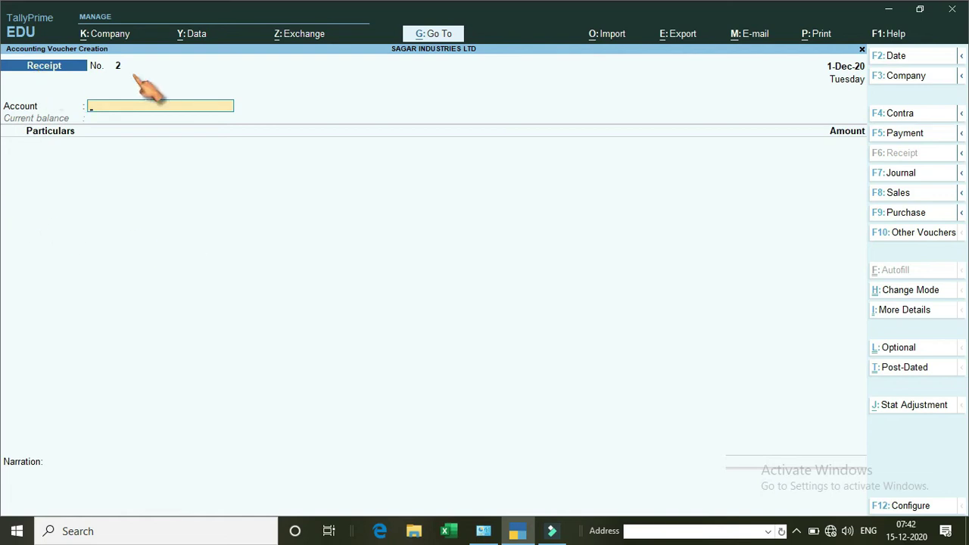
pyautogui.write('i')
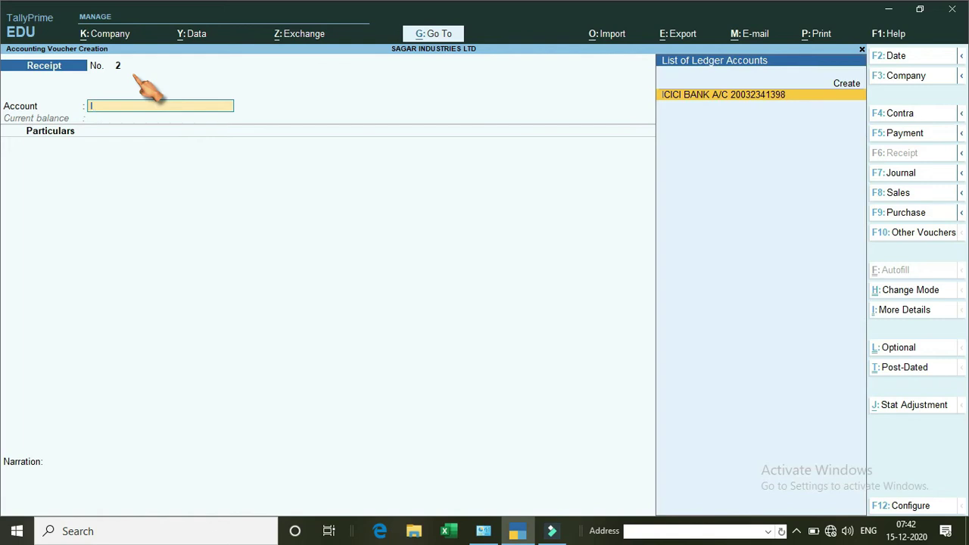
pyautogui.press('Return')
pyautogui.write('sa')
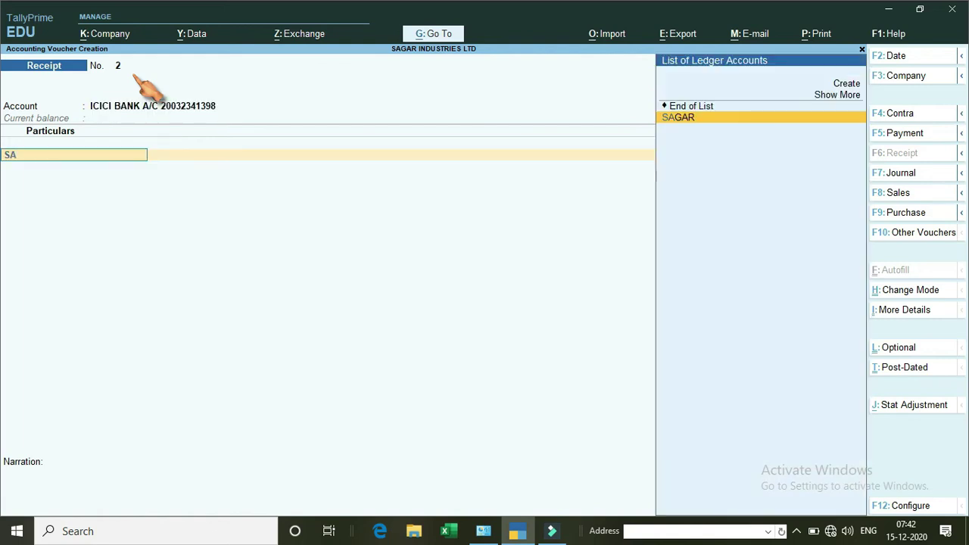
pyautogui.press('Return')
# Enter 50,000 for SAGAR, save receipt No. 2, and change to a Payment voucher.
pyautogui.write('50000')
pyautogui.press('Return')
pyautogui.press('Return')
pyautogui.press('Return')
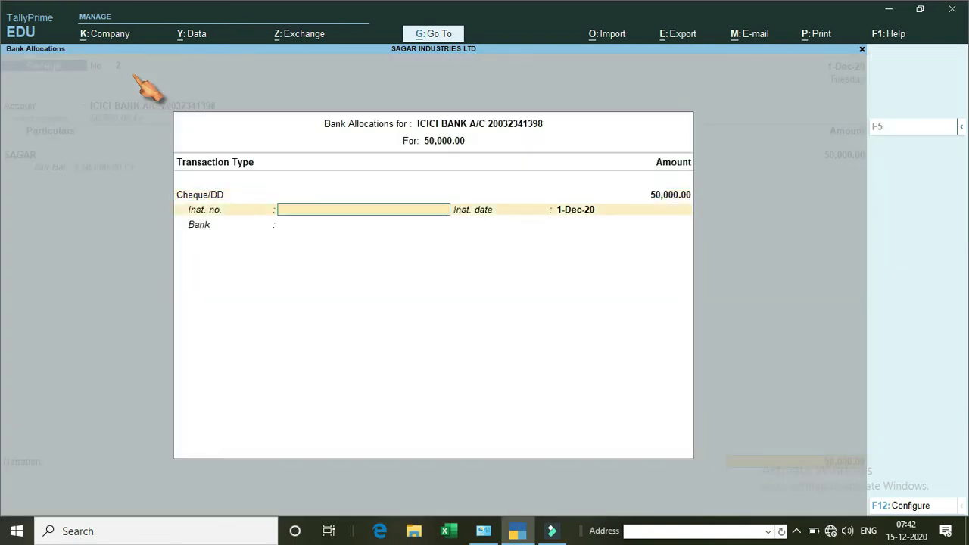
pyautogui.press('Return')
pyautogui.press('Return')
pyautogui.press('Return')
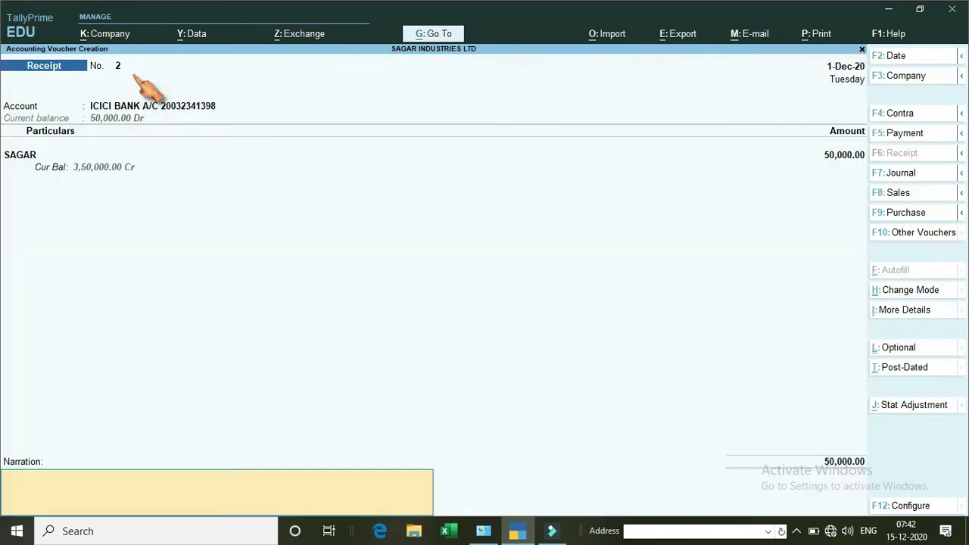
pyautogui.press('Return')
pyautogui.press('Return')
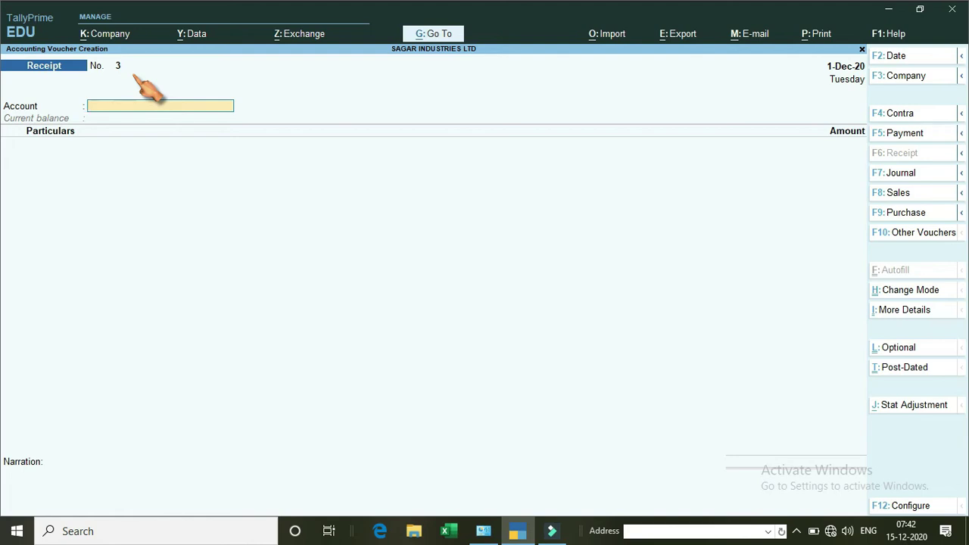
pyautogui.click(897, 134)
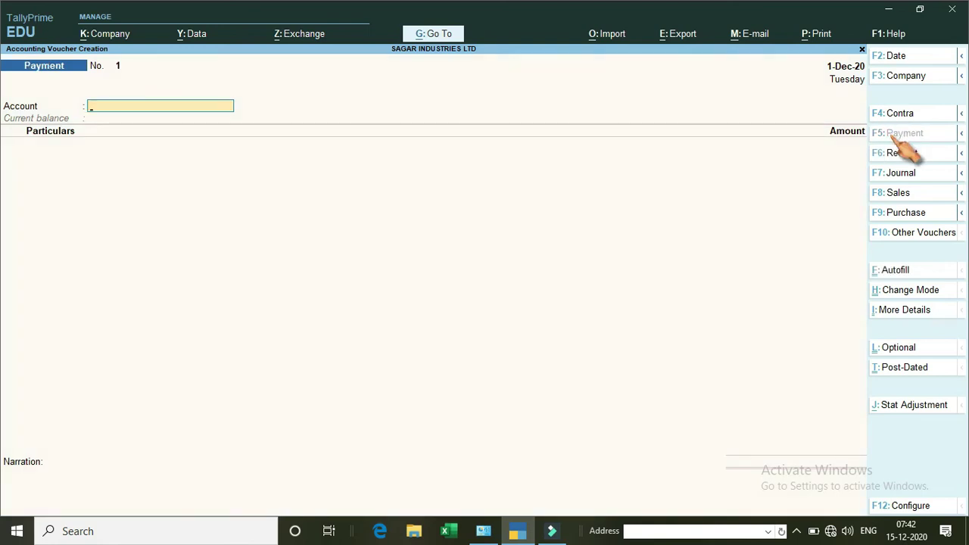
# Set Cash as the paying account and start a new ledger for Particulars with Alt+C.
pyautogui.write('C')
pyautogui.press('Return')
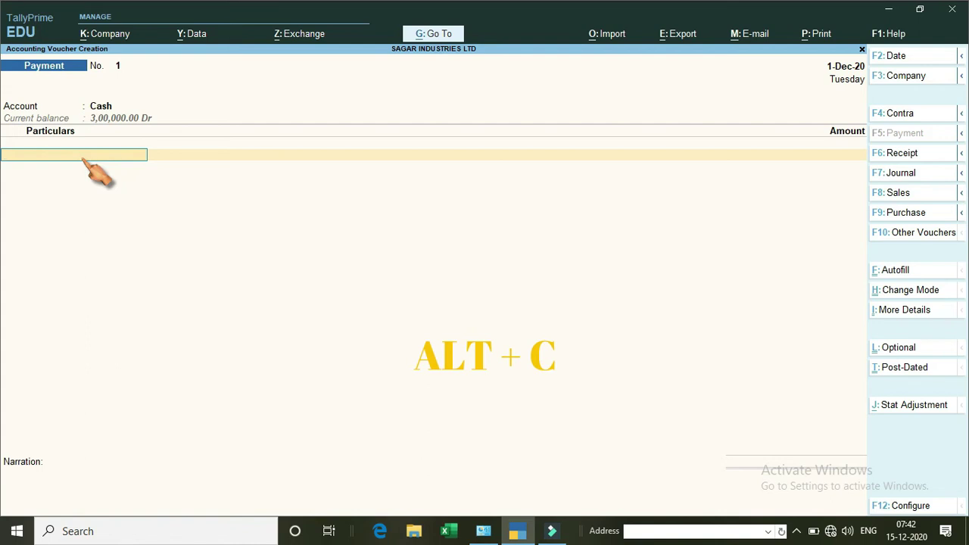
pyautogui.hotkey('alt', 'c')
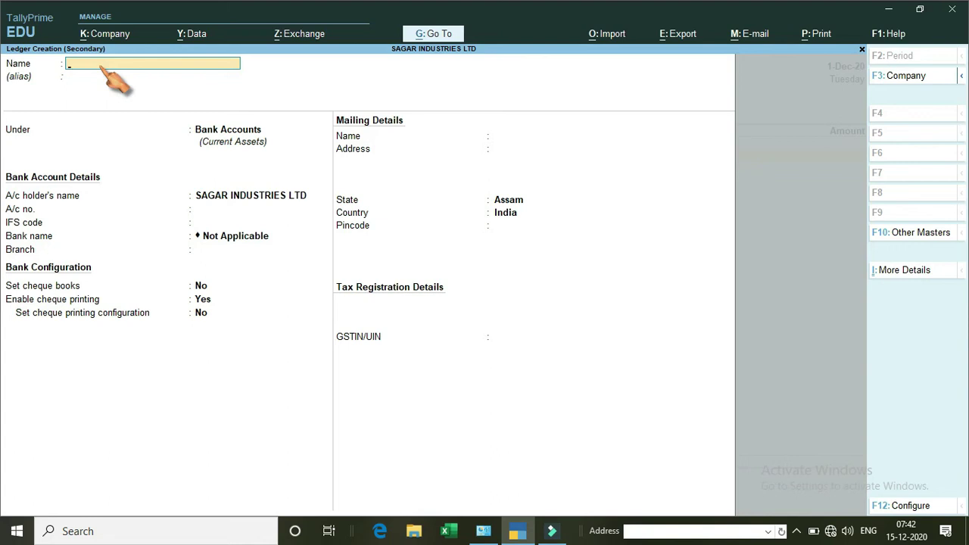
# Create the ELECTRICITY BILL ledger under Indirect Expenses, type Not Applicable, with GST applicable.
pyautogui.write('ELECTRICITY BILL')
pyautogui.press('Return')
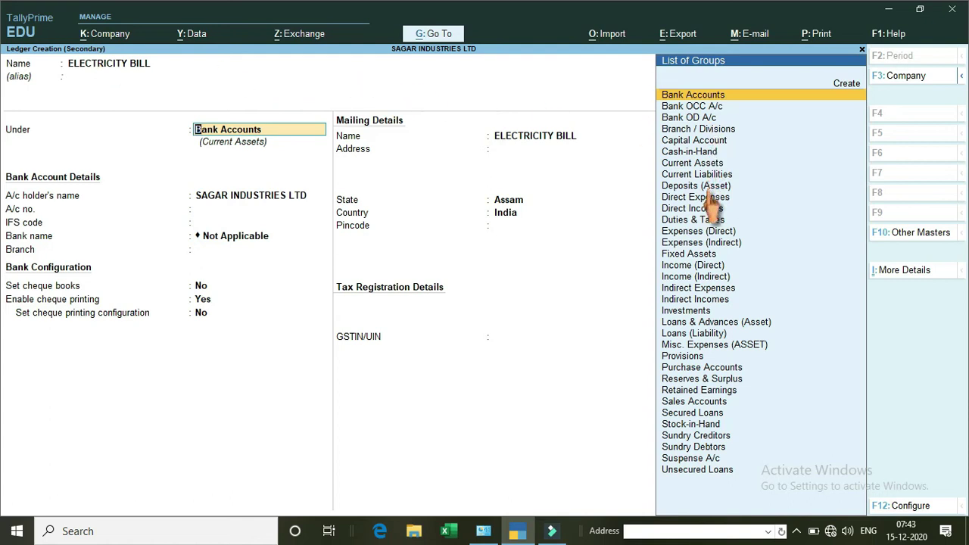
pyautogui.write('IN')
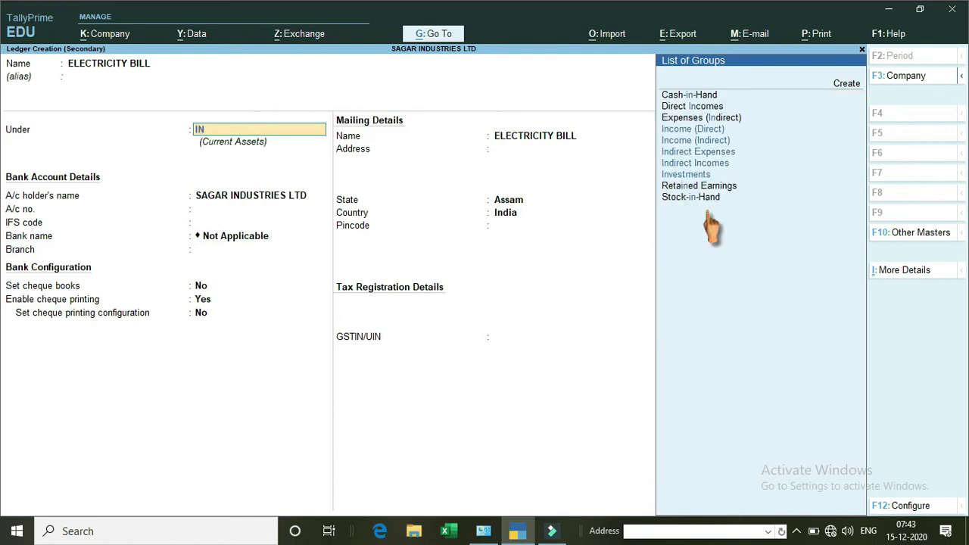
pyautogui.press('Down')
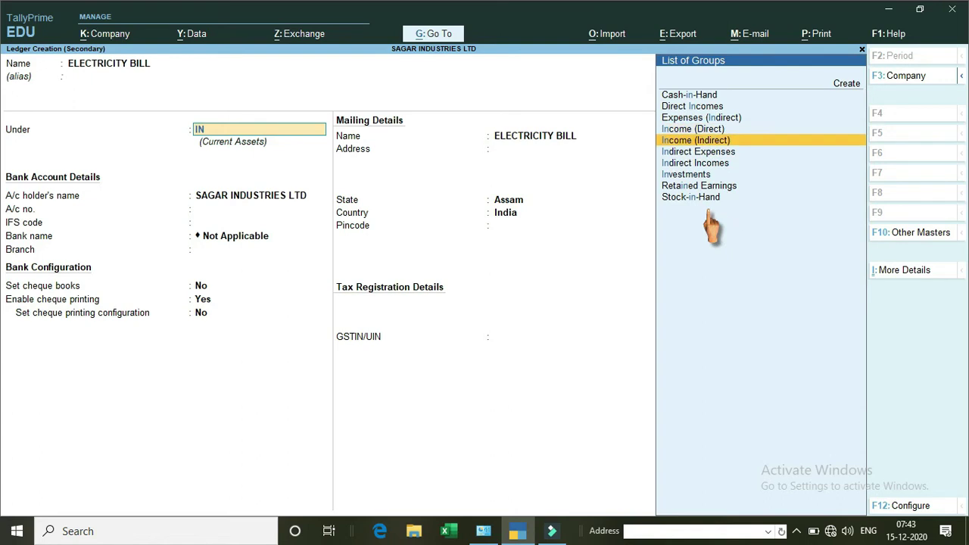
pyautogui.press('Down')
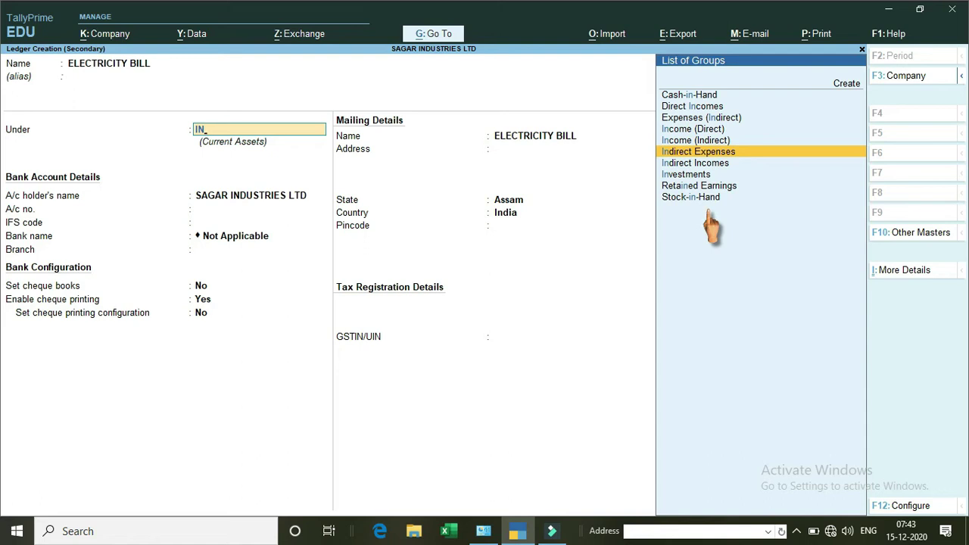
pyautogui.press('Return')
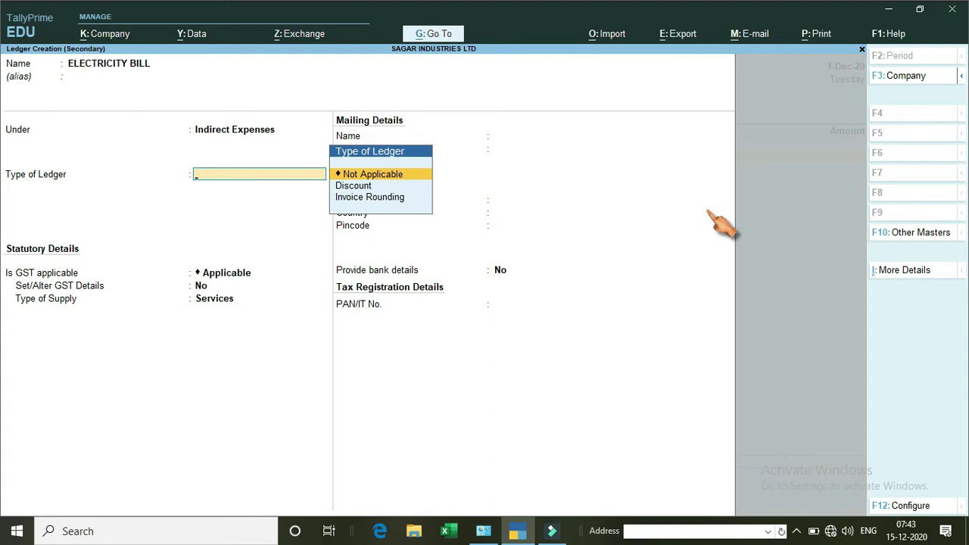
pyautogui.press('Down')
pyautogui.press('Down')
pyautogui.press('Up')
pyautogui.press('Up')
pyautogui.press('Return')
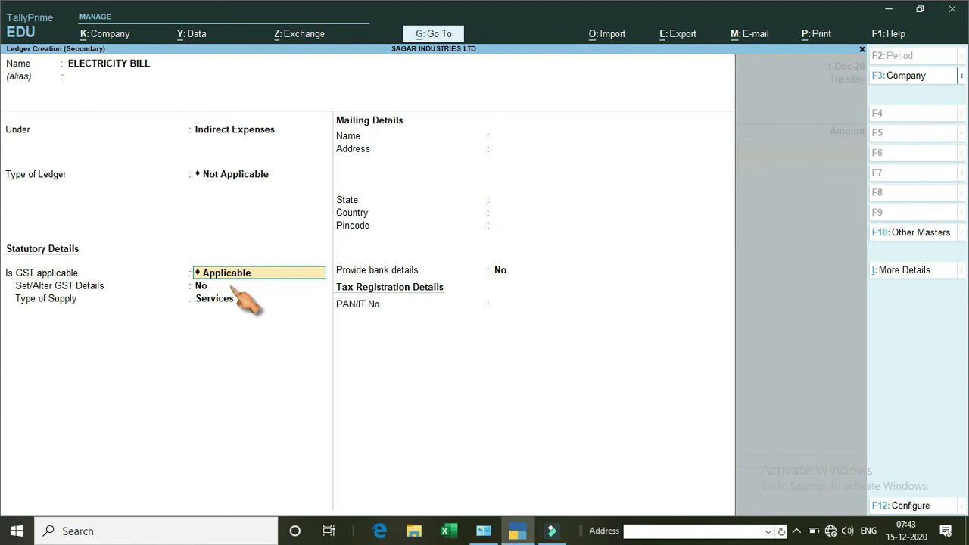
pyautogui.press('Return')
pyautogui.press('Return')
pyautogui.press('Return')
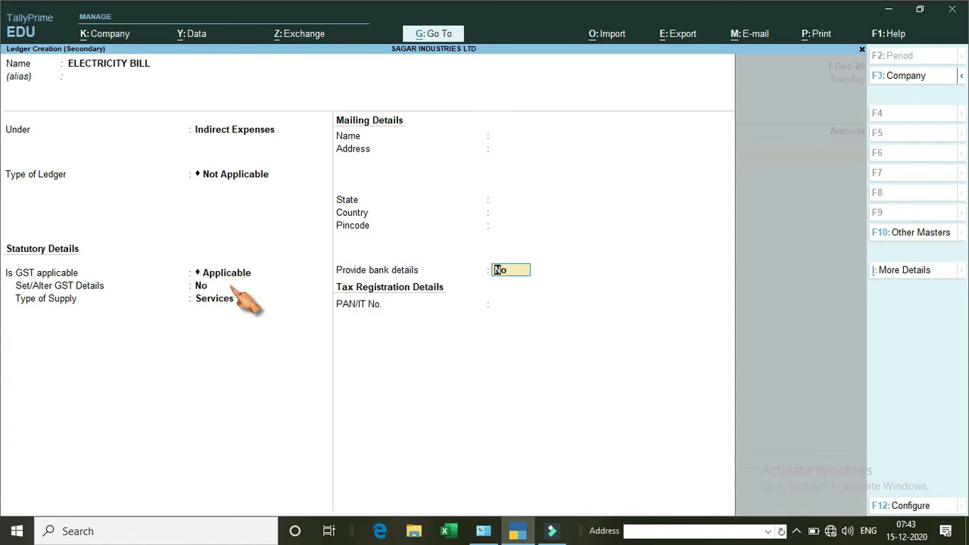
pyautogui.press('Return')
pyautogui.press('Return')
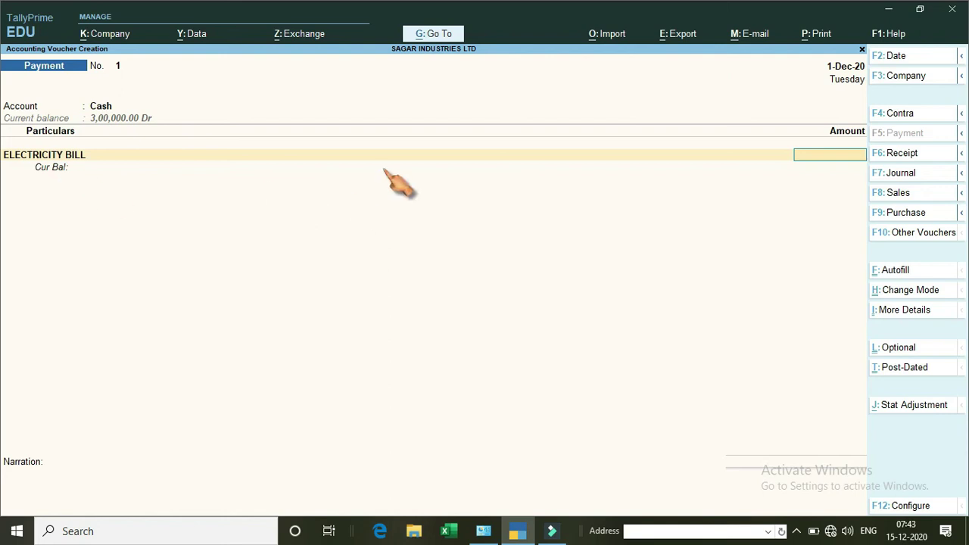
# Enter 1,200 against ELECTRICITY BILL and save cash Payment voucher No. 1.
pyautogui.write('1200')
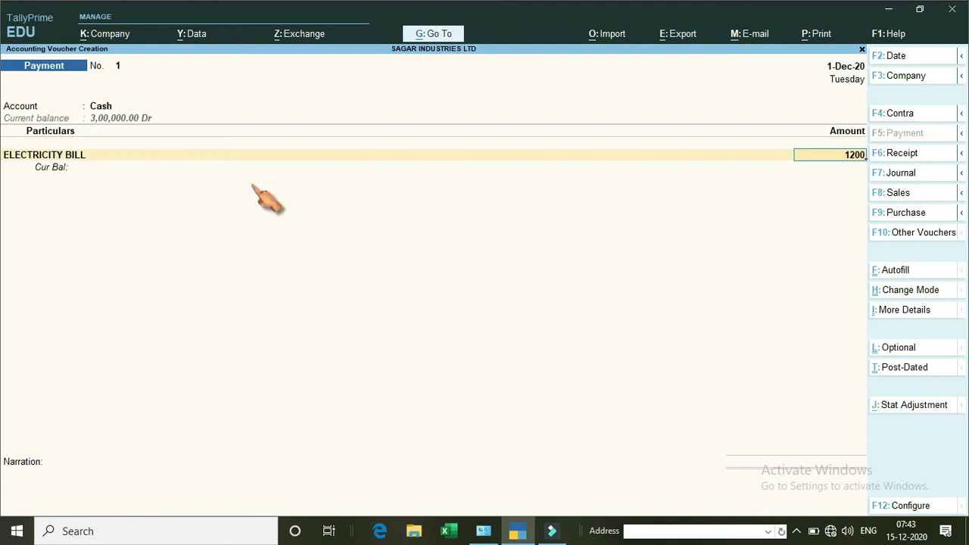
pyautogui.press('Return')
pyautogui.press('Return')
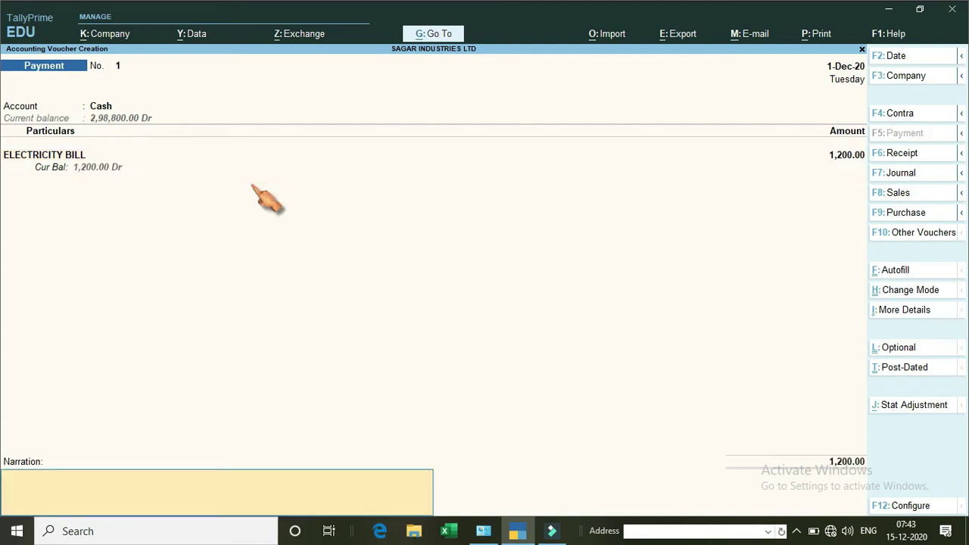
pyautogui.press('Return')
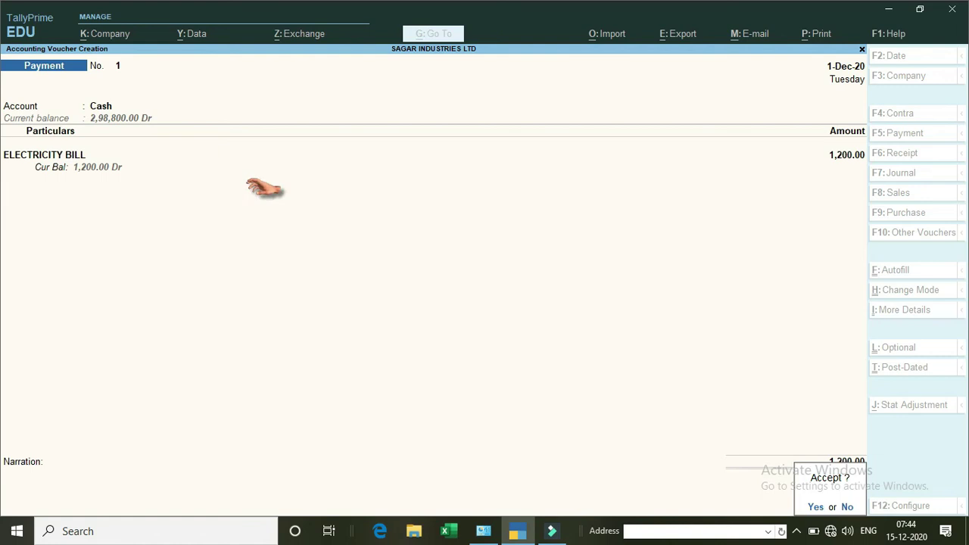
pyautogui.press('Return')
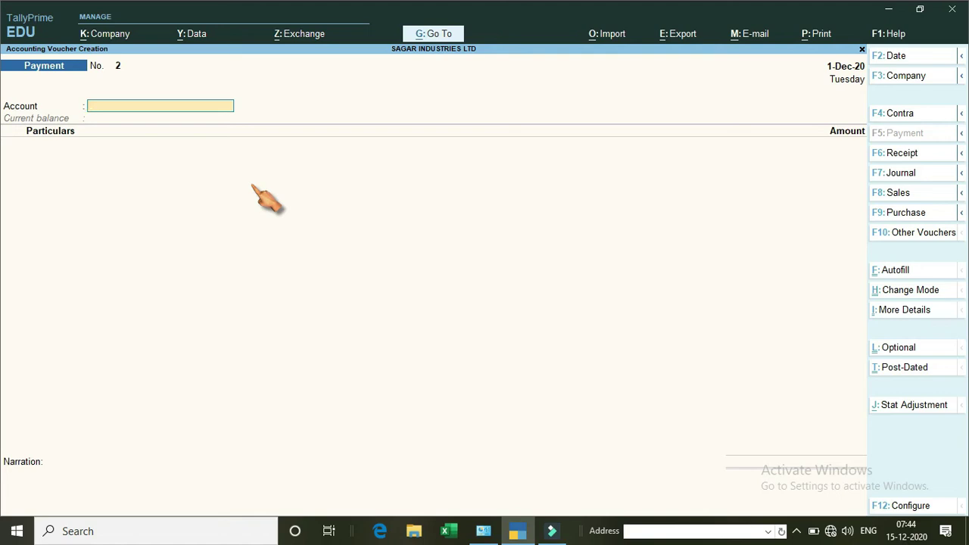
pyautogui.press('Escape')
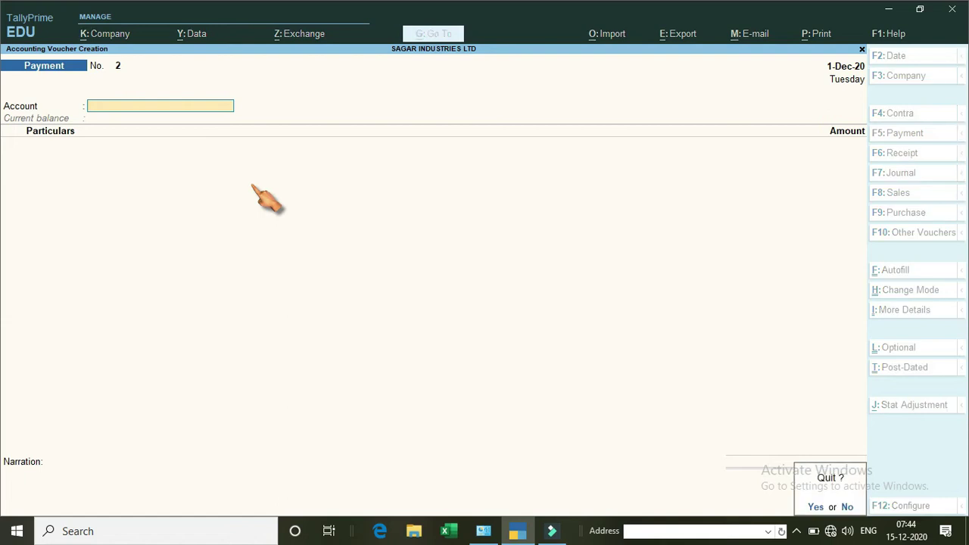
pyautogui.press('Return')
pyautogui.press('Escape')
pyautogui.press('Escape')
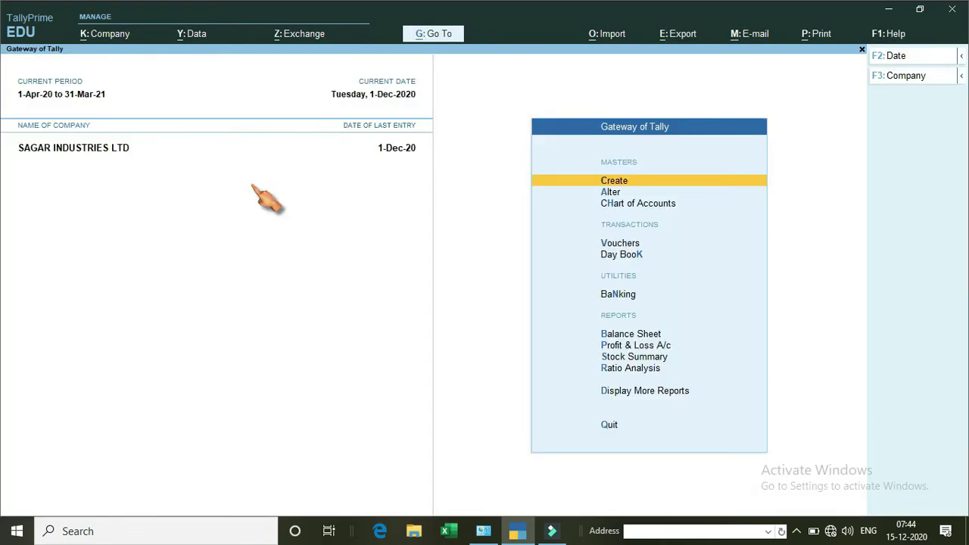
pyautogui.press('Return')
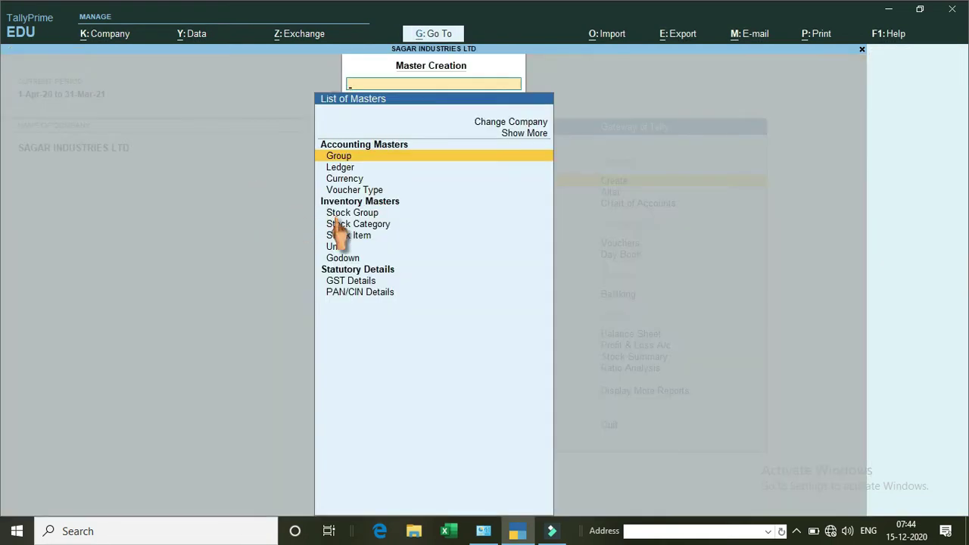
pyautogui.click(353, 215)
pyautogui.click(350, 235)
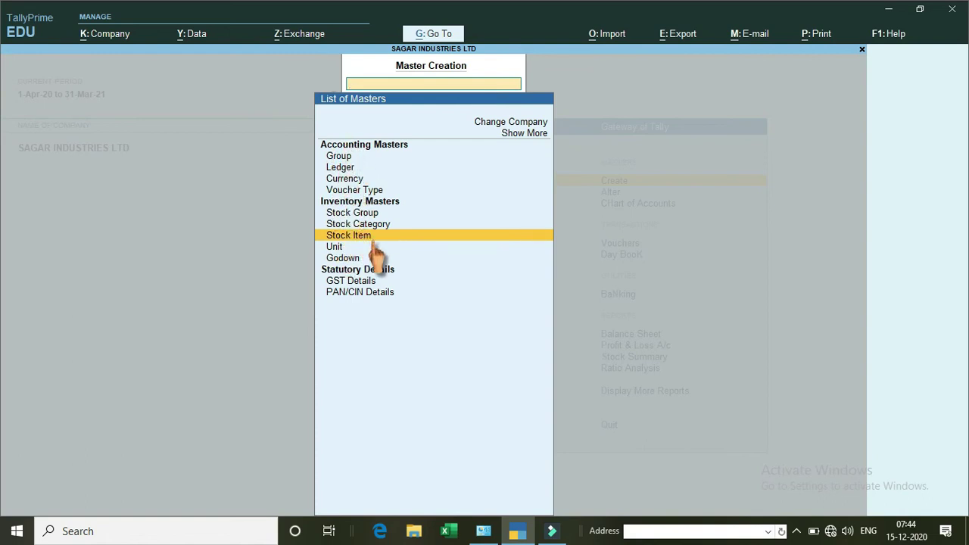
pyautogui.press('Escape')
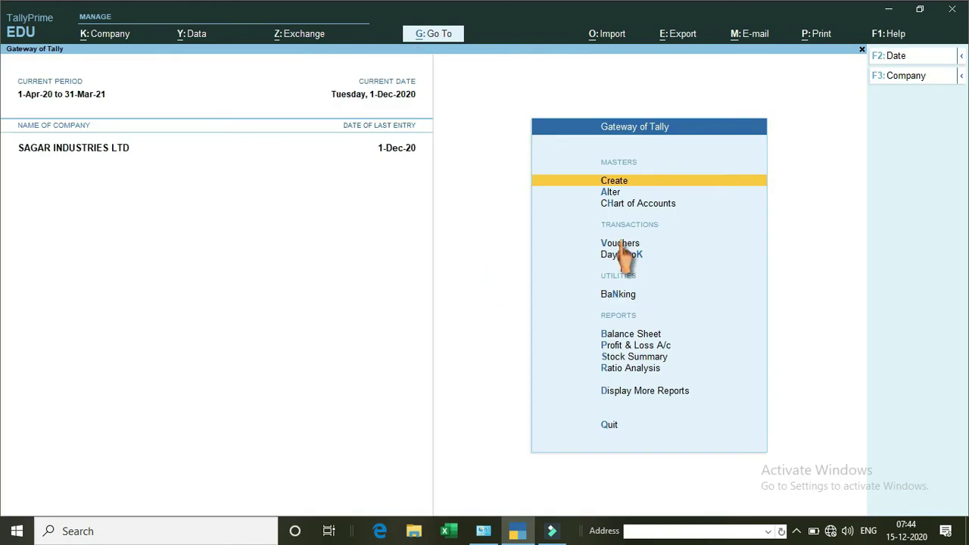
pyautogui.click(620, 243)
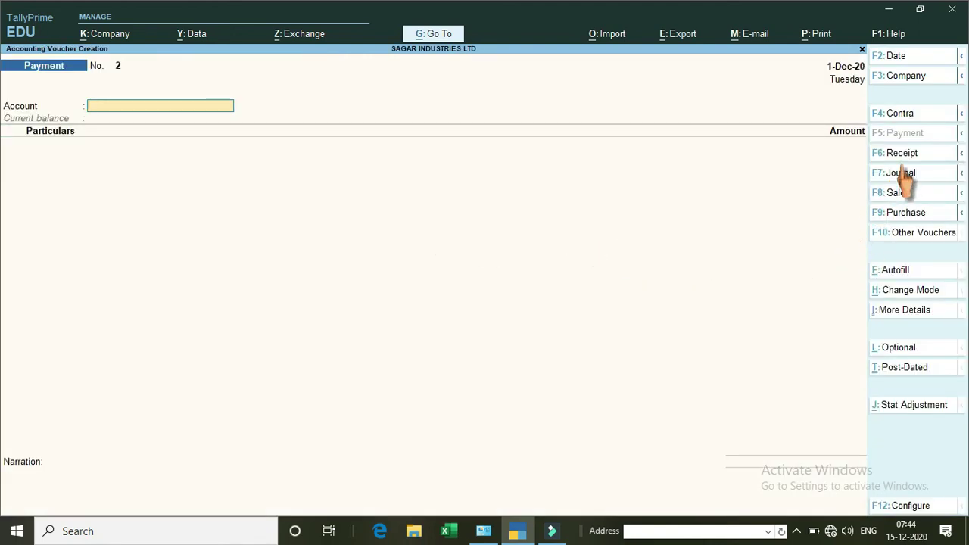
# Start a Purchase voucher dated 1-Dec-20 with the supplier's invoice number filled in.
pyautogui.click(904, 212)
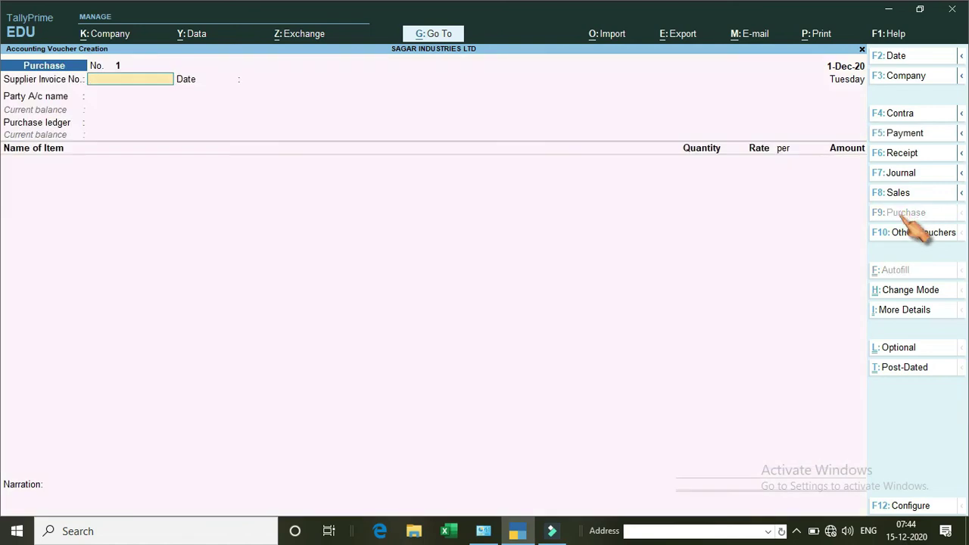
pyautogui.write('123')
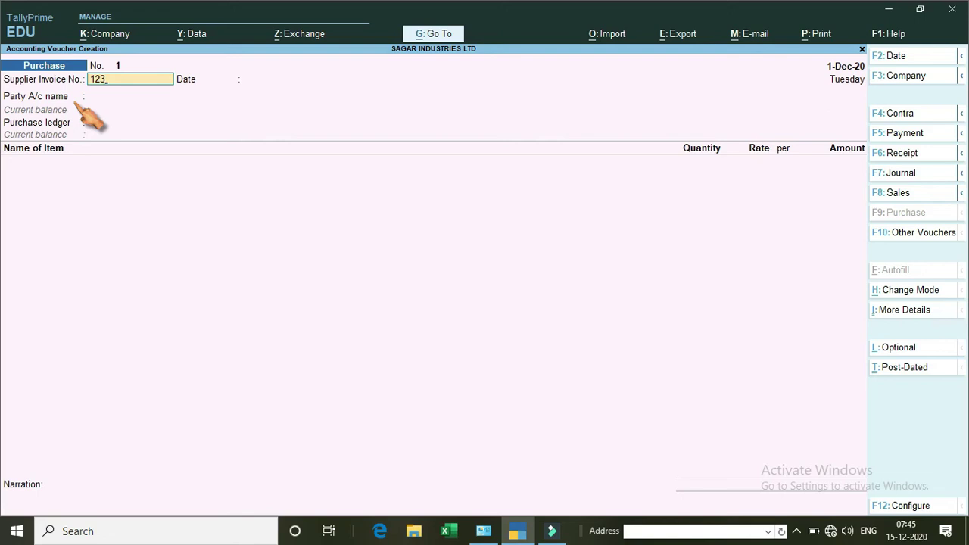
pyautogui.press('BackSpace')
pyautogui.press('BackSpace')
pyautogui.write('GC/20-21/4003')
pyautogui.press('Return')
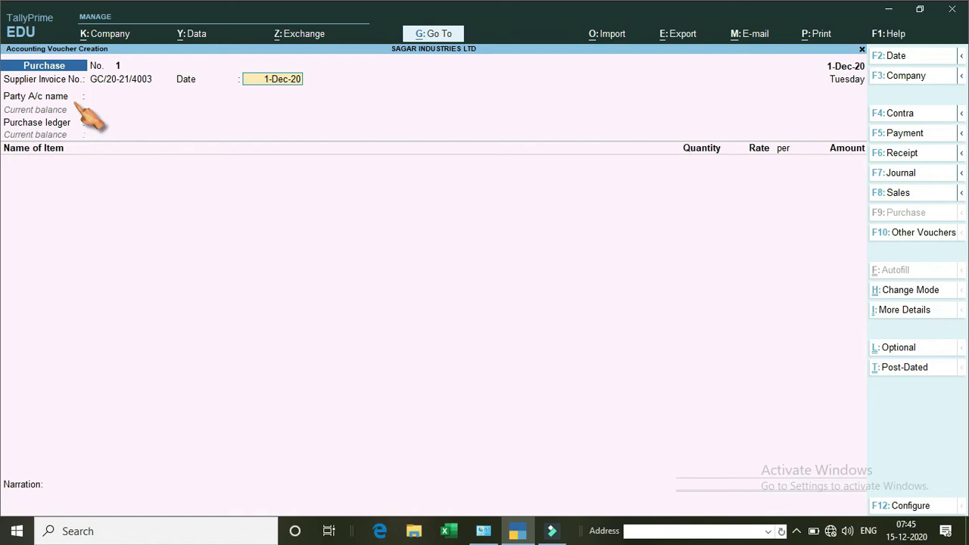
pyautogui.press('Return')
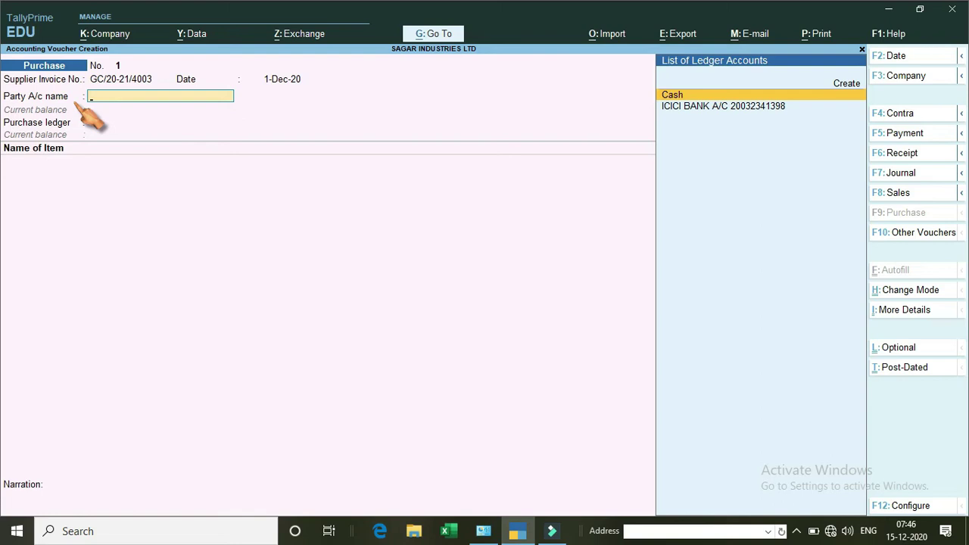
pyautogui.press('alt')
# Create supplier ledger COMPUTER LAB LTD under Sundry Creditors with a 30-day default credit period.
pyautogui.hotkey('alt', 'c')
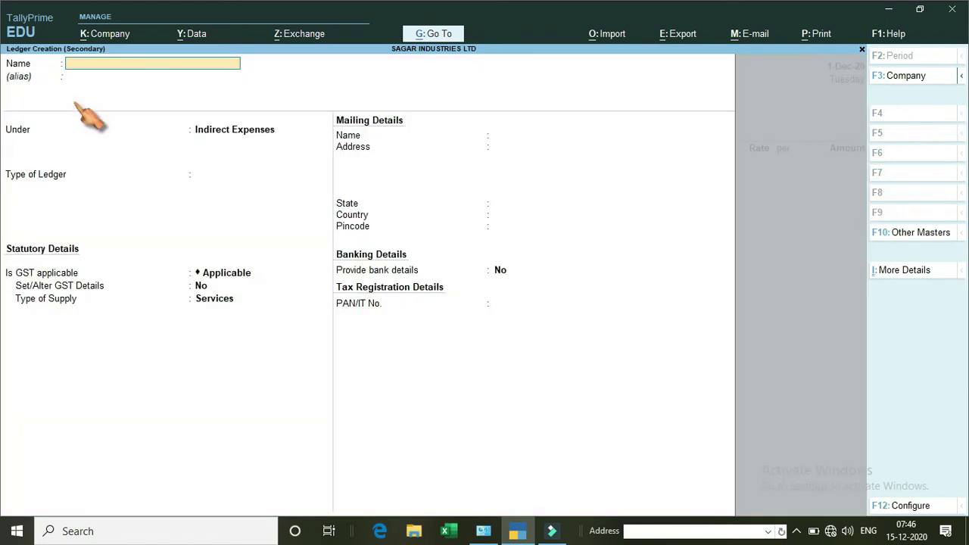
pyautogui.write('COMPUTER LAB LTD')
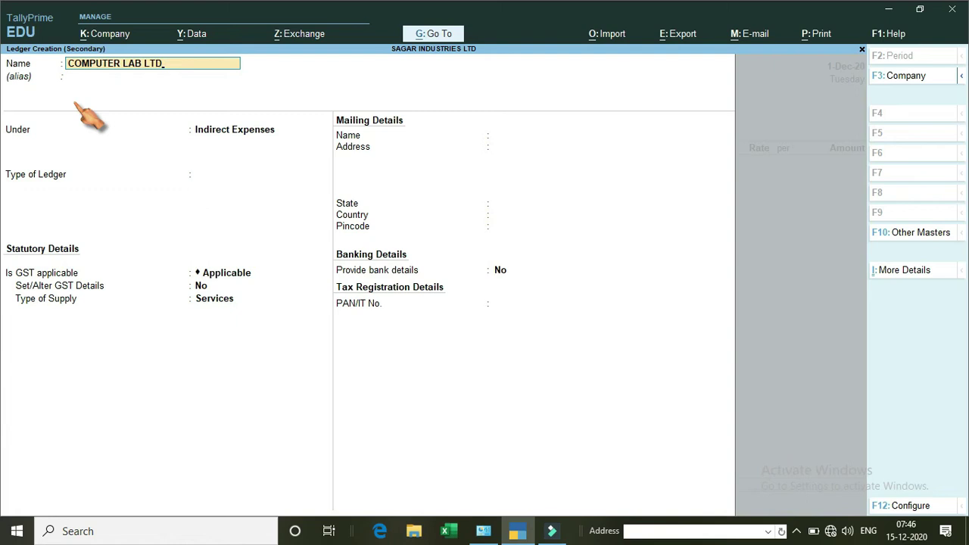
pyautogui.press('Return')
pyautogui.press('Return')
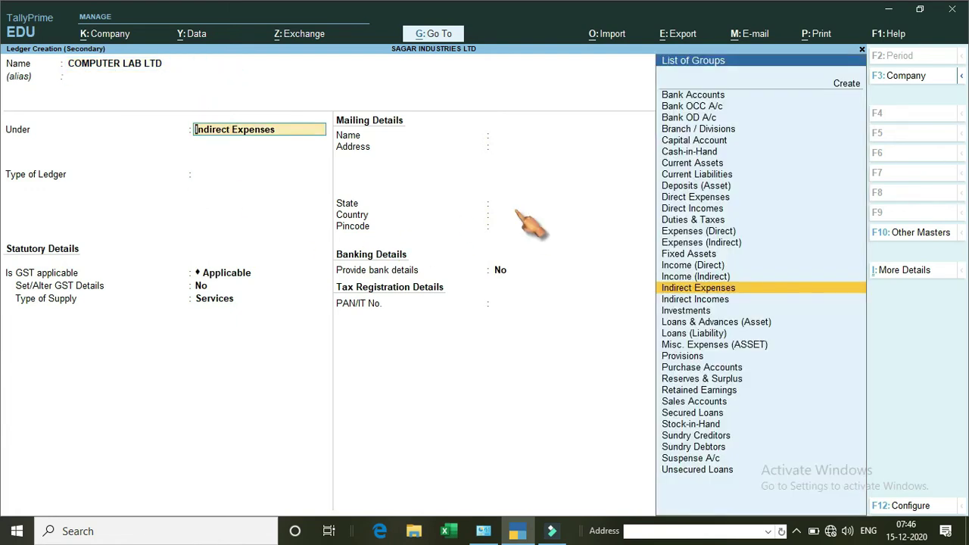
pyautogui.press('Down')
pyautogui.press('Down')
pyautogui.press('Down')
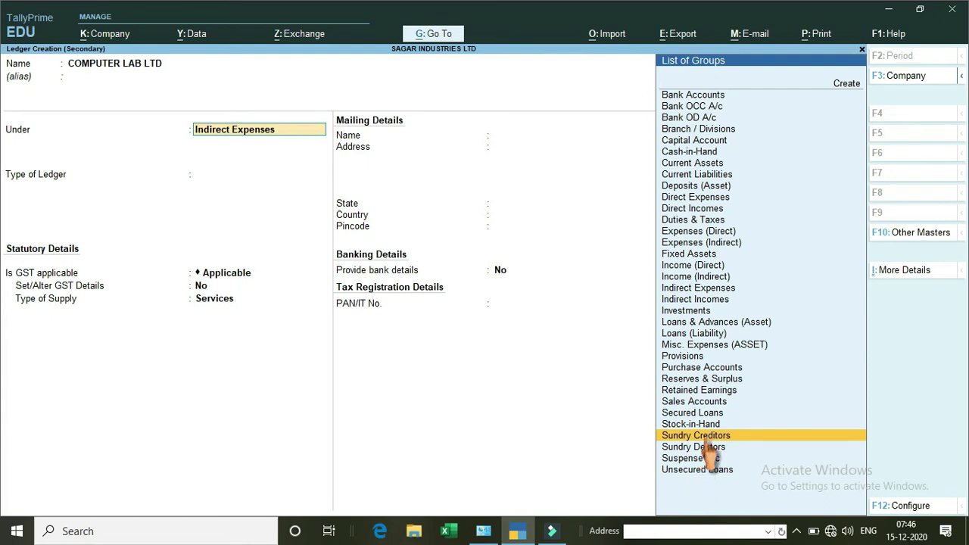
pyautogui.press('Return')
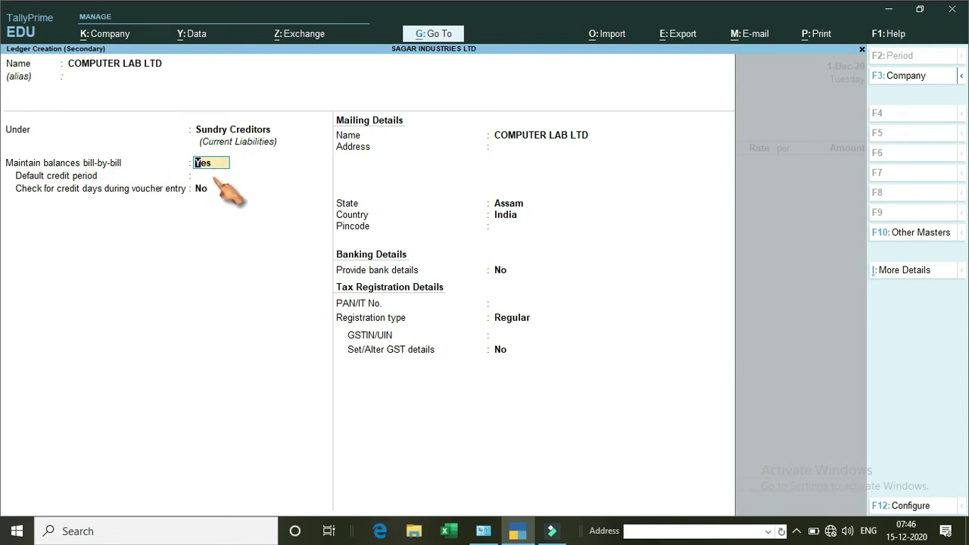
pyautogui.click(214, 188)
pyautogui.click(206, 178)
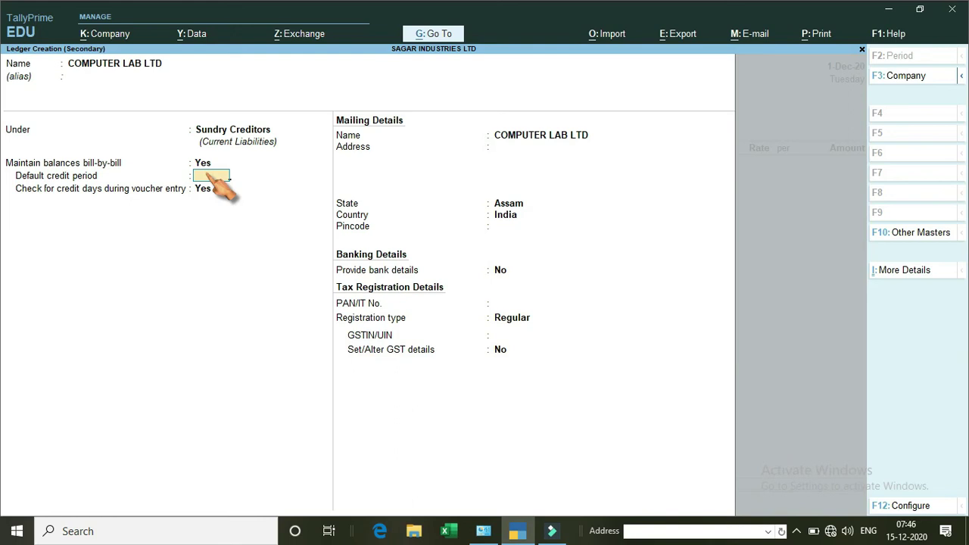
pyautogui.write('30')
pyautogui.press('Return')
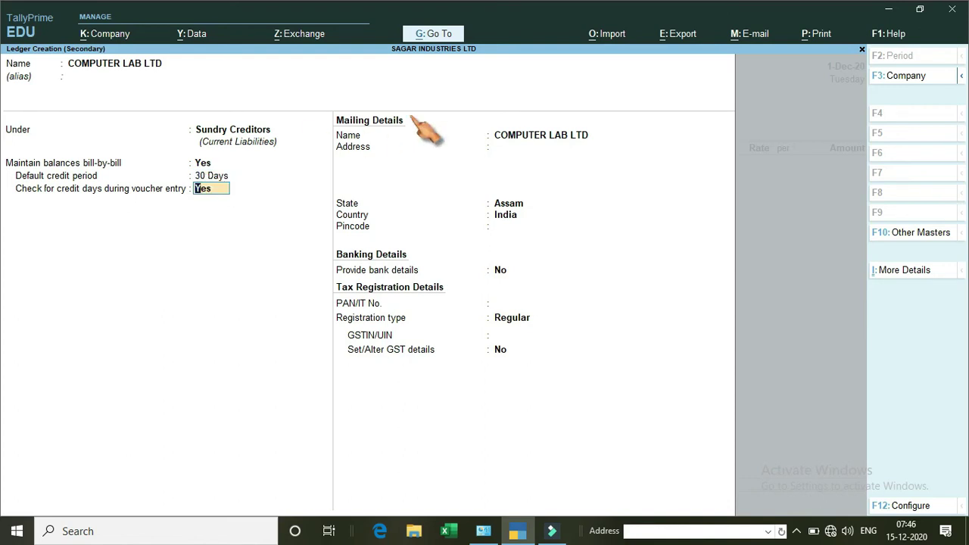
pyautogui.press('Return')
pyautogui.press('Return')
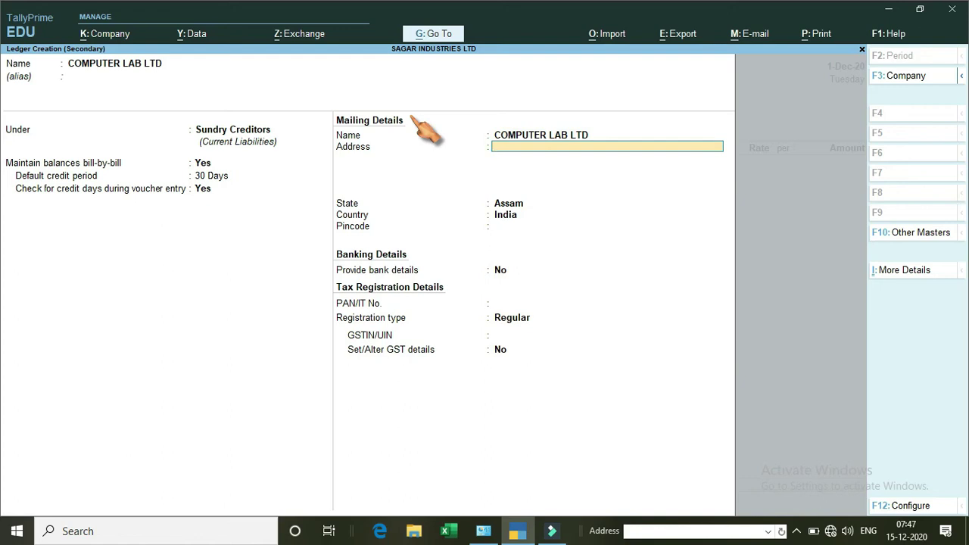
# Enter the supplier's two-line mailing address, state Punjab and pincode.
pyautogui.press('Return')
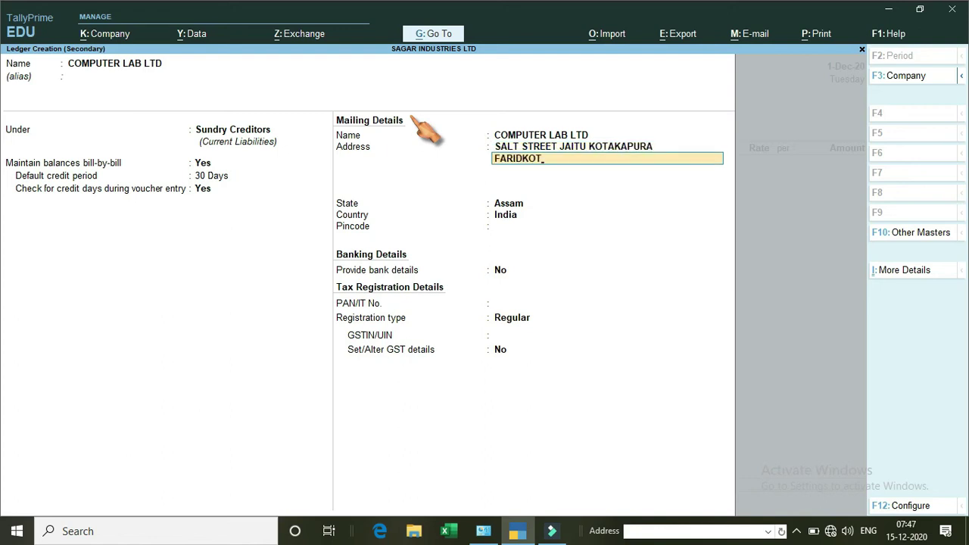
pyautogui.press('Return')
pyautogui.press('Return')
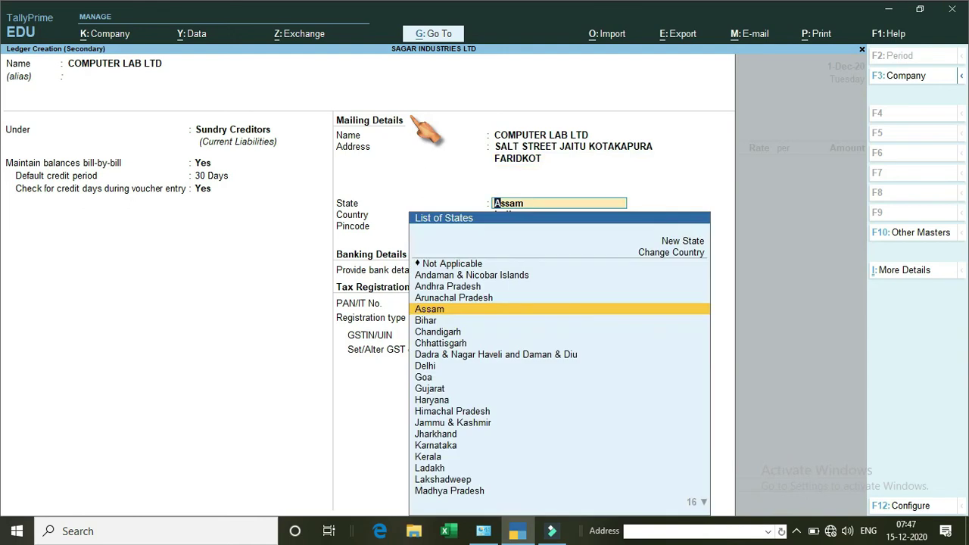
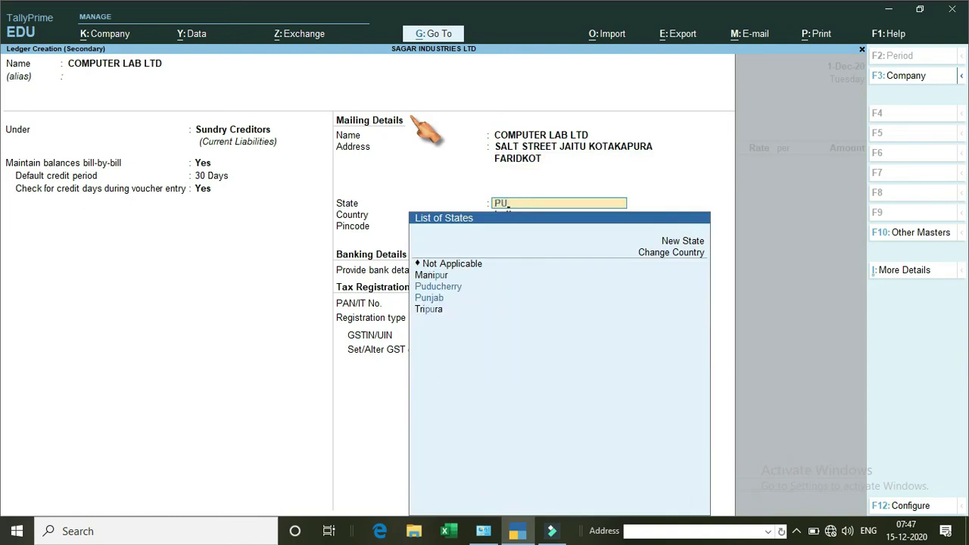
pyautogui.press('Down')
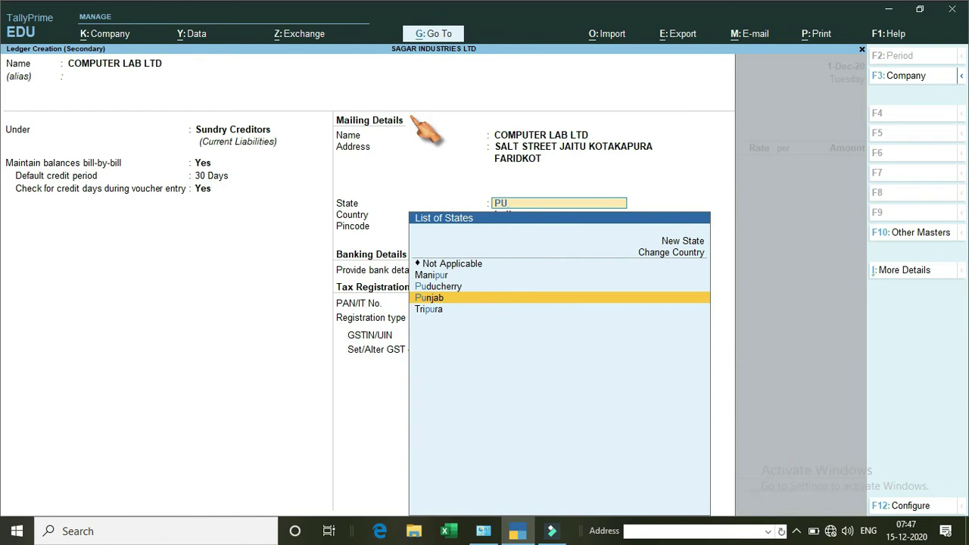
pyautogui.press('Return')
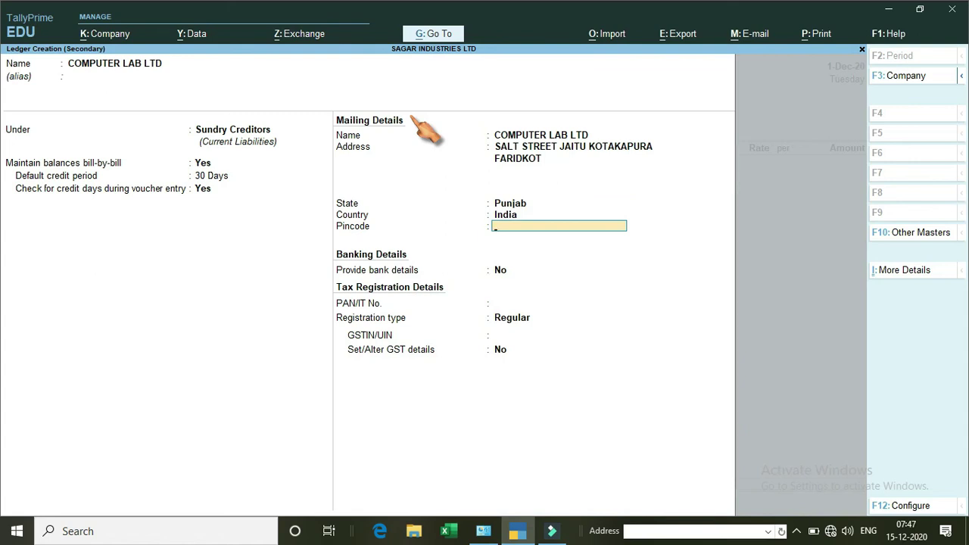
pyautogui.press('Return')
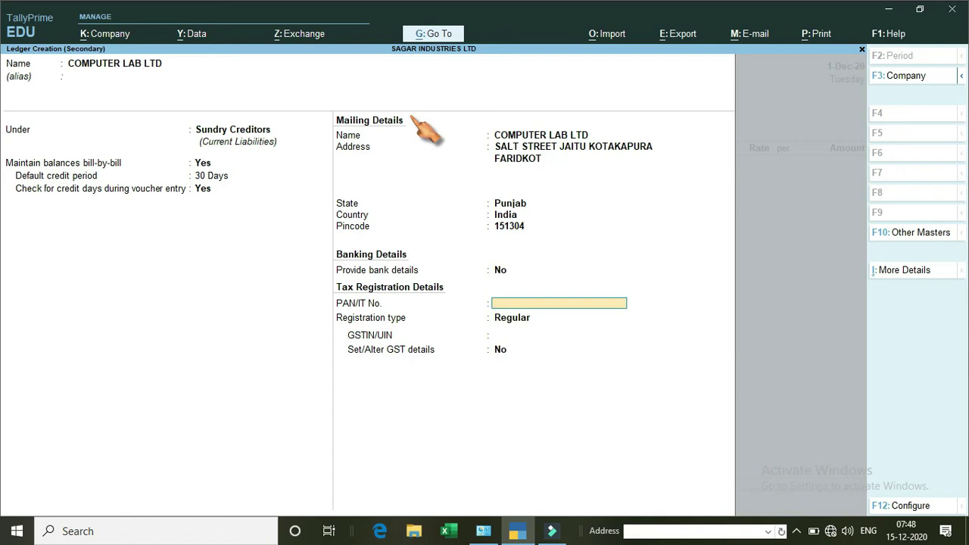
# Add the supplier's PAN and GSTIN as a Regular registrant and save COMPUTER LAB LTD.
pyautogui.press('Return')
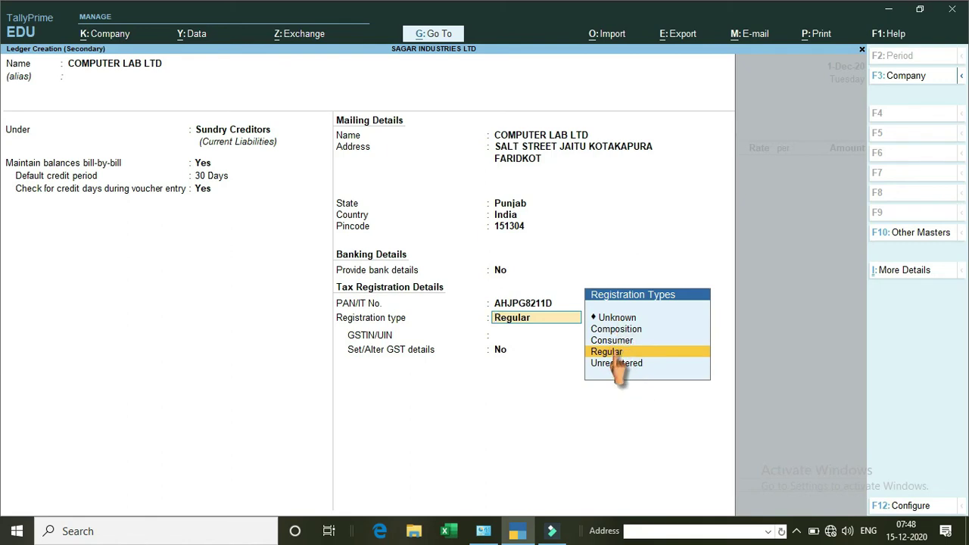
pyautogui.click(615, 352)
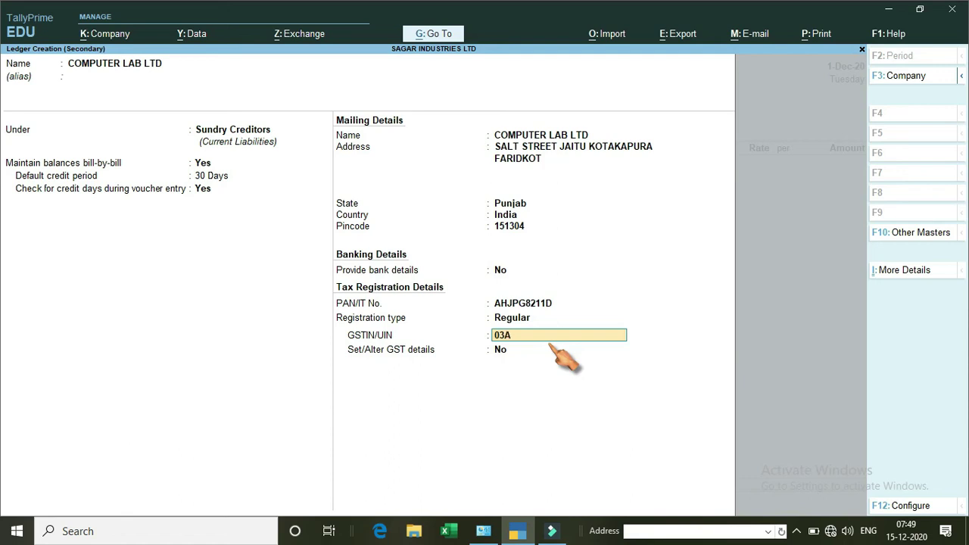
pyautogui.press('Return')
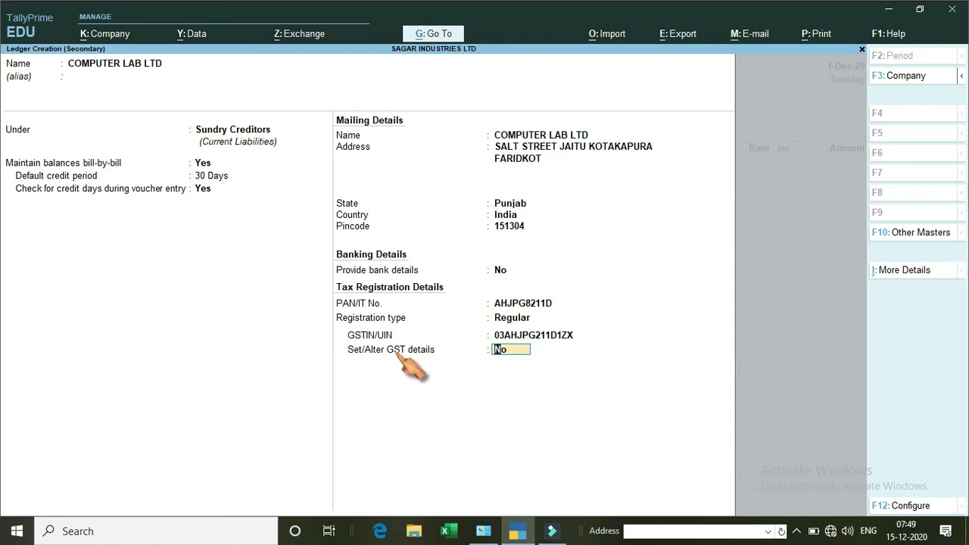
pyautogui.press('Return')
pyautogui.press('Return')
pyautogui.press('Return')
pyautogui.press('Return')
pyautogui.press('Return')
pyautogui.press('Return')
pyautogui.press('Return')
pyautogui.press('Return')
pyautogui.press('Return')
pyautogui.press('Return')
pyautogui.press('Return')
pyautogui.press('Return')
pyautogui.press('Return')
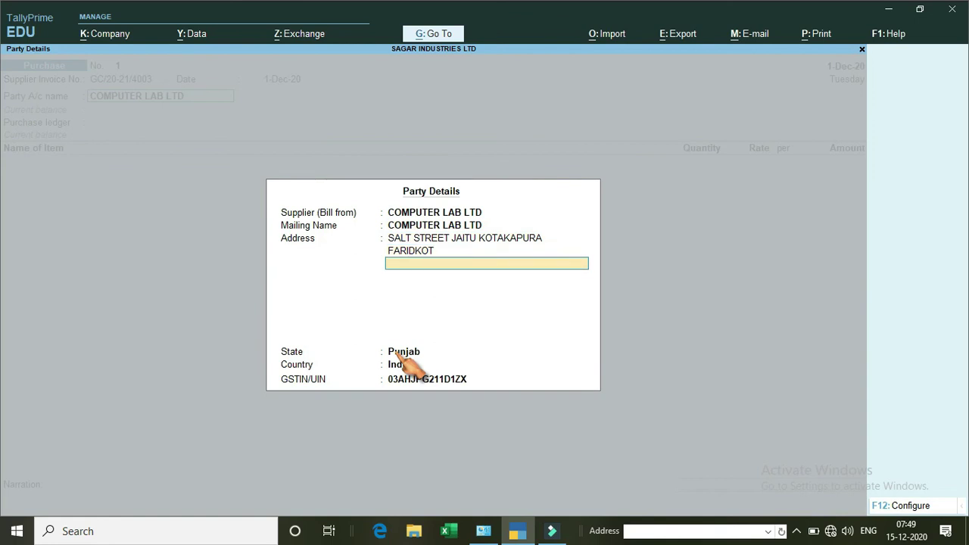
pyautogui.press('Return')
pyautogui.press('Return')
pyautogui.press('Return')
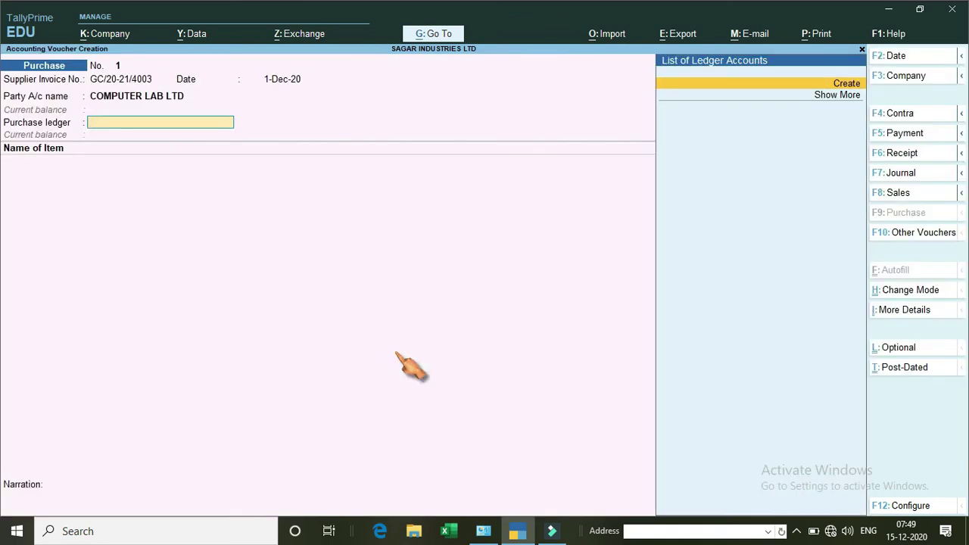
# Create and save the PURCHASE ledger under Purchase Accounts with Goods as type of supply.
pyautogui.hotkey('alt', 'c')
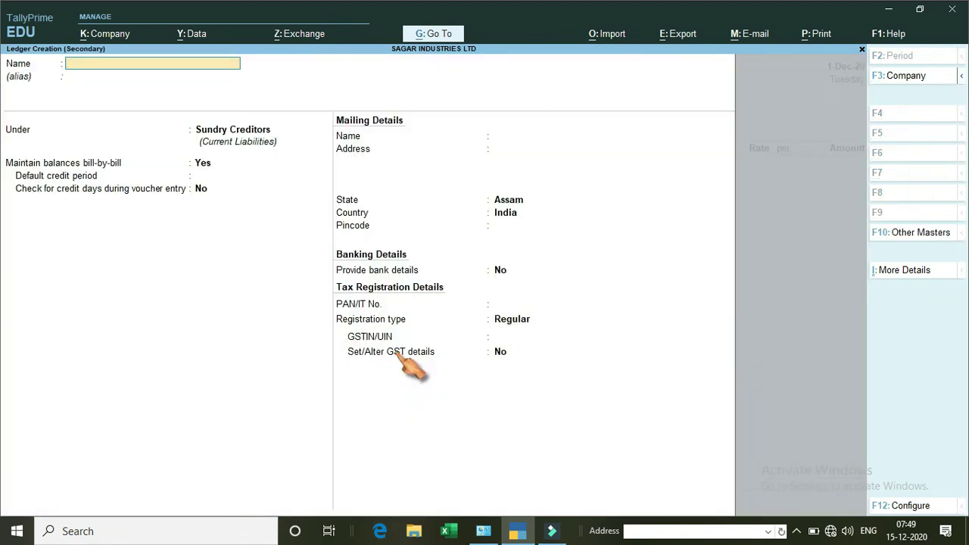
pyautogui.write('PURCHASE')
pyautogui.press('Return')
pyautogui.write('PU')
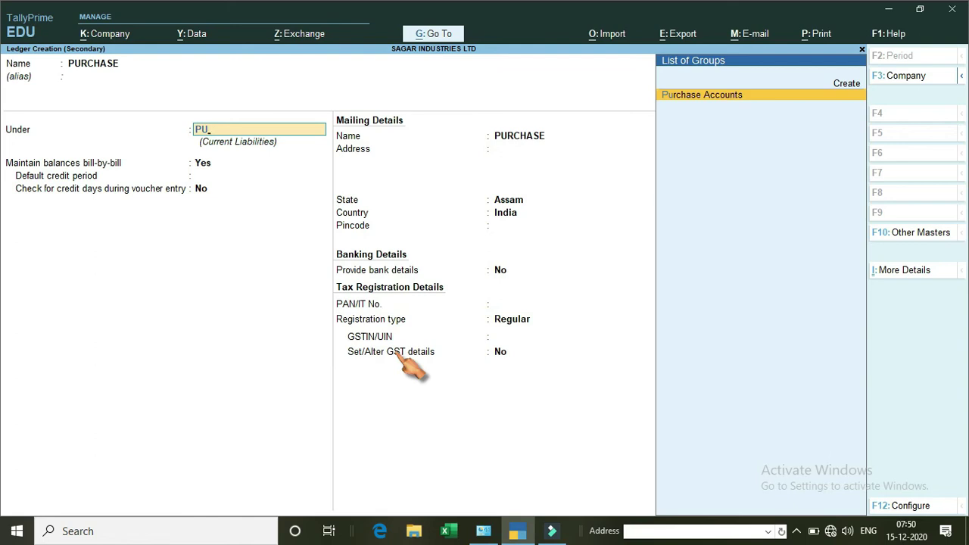
pyautogui.press('Return')
pyautogui.press('Return')
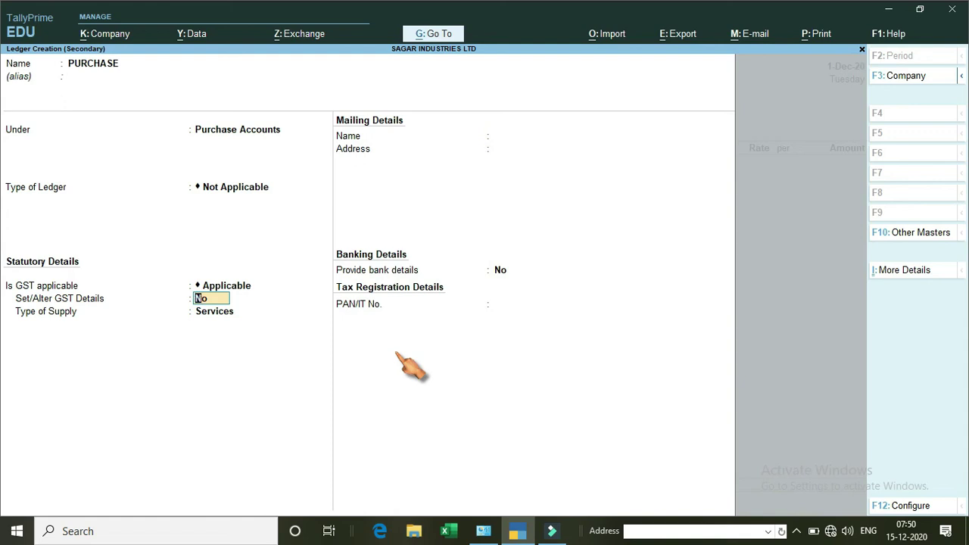
pyautogui.press('Return')
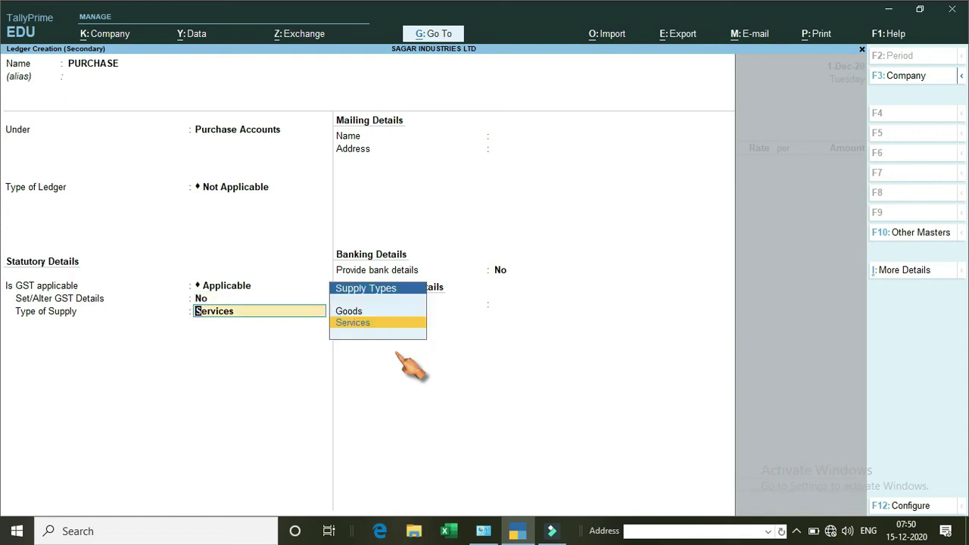
pyautogui.press('Up')
pyautogui.press('Return')
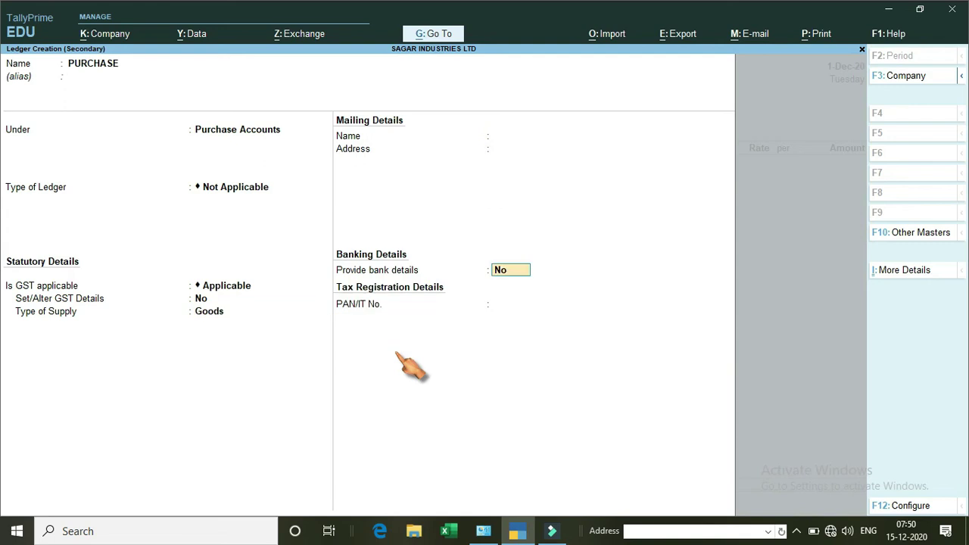
pyautogui.press('Return')
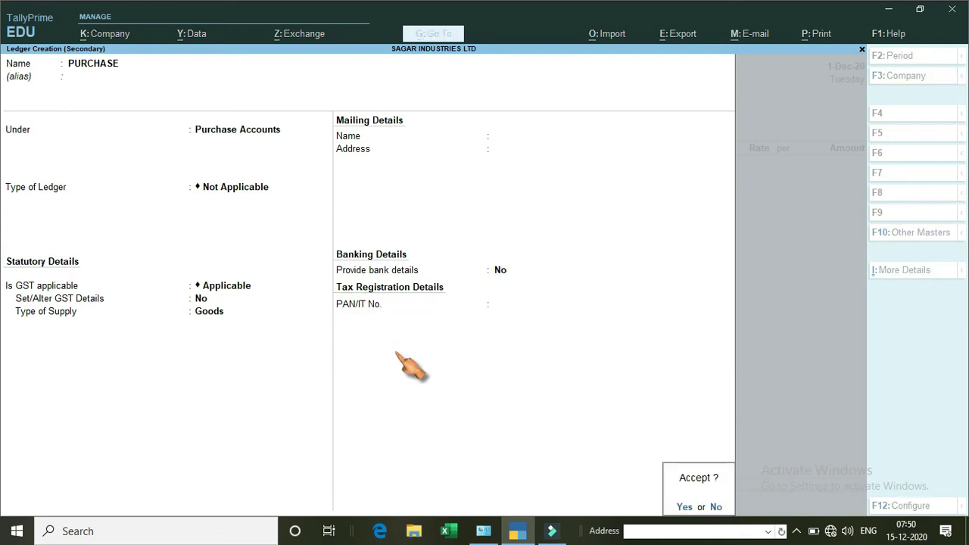
pyautogui.press('Return')
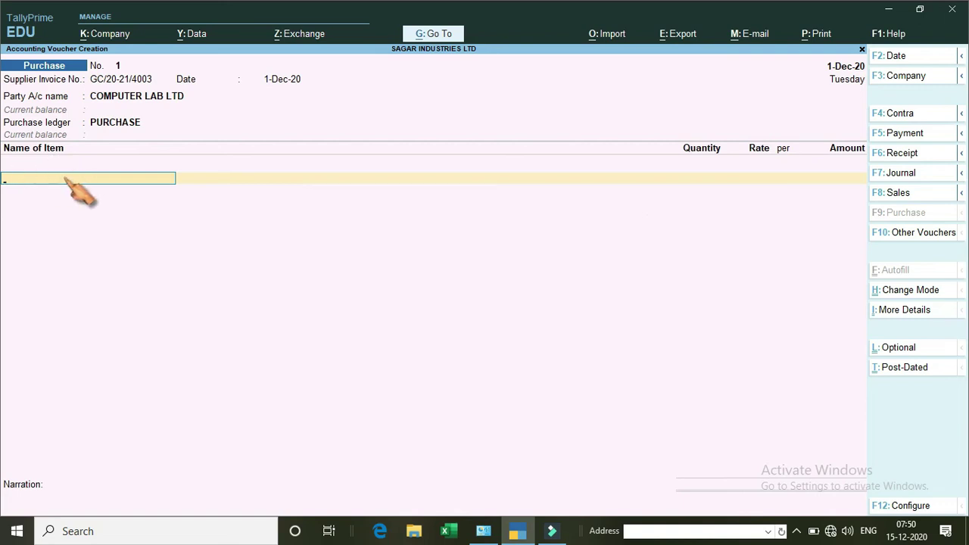
# Start a new stock item named COMPUTER from the voucher.
pyautogui.press('ctrl')
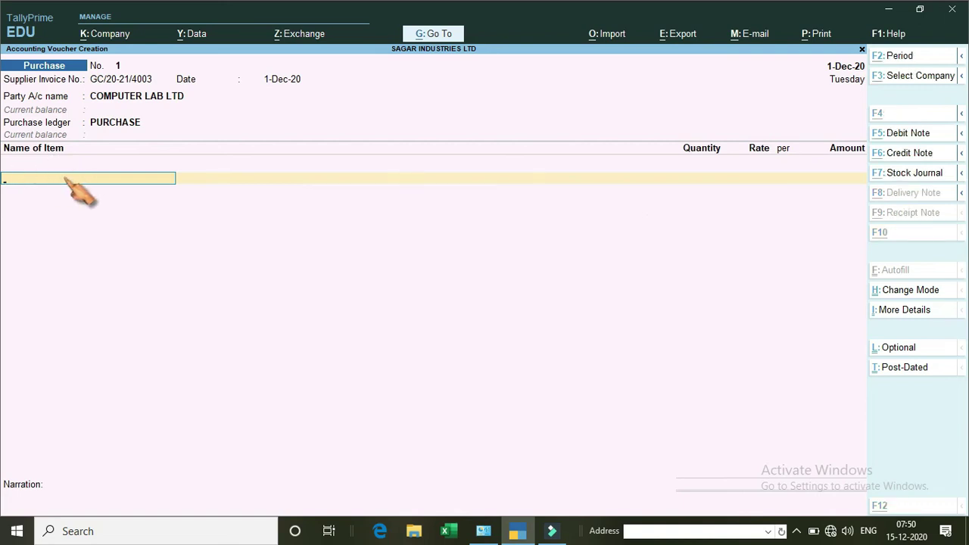
pyautogui.hotkey('alt', 'c')
pyautogui.write('COMPUTER')
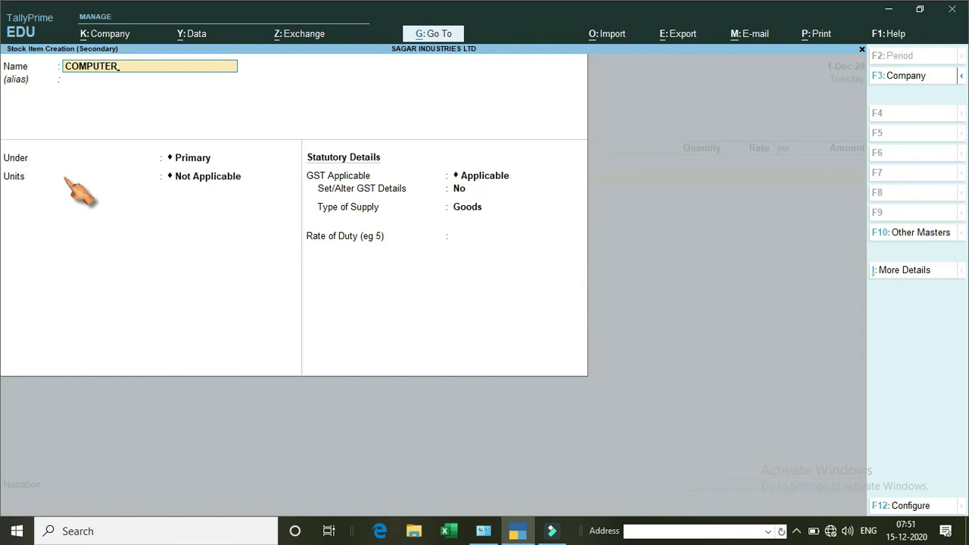
pyautogui.press('Return')
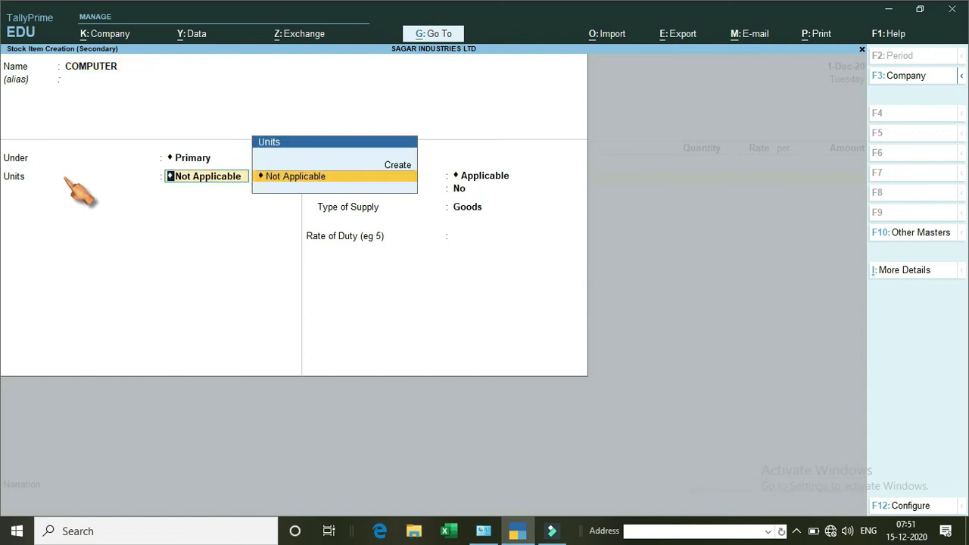
# Create the NOS unit with formal name NUMBERS and quantity code NOS-NUMBERS.
pyautogui.press('alt')
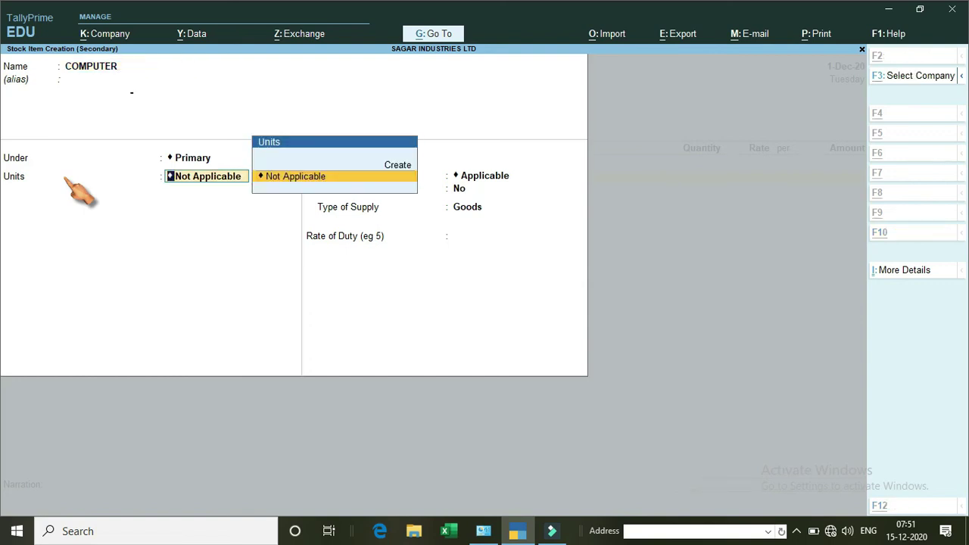
pyautogui.hotkey('alt', 'c')
pyautogui.write('NOS')
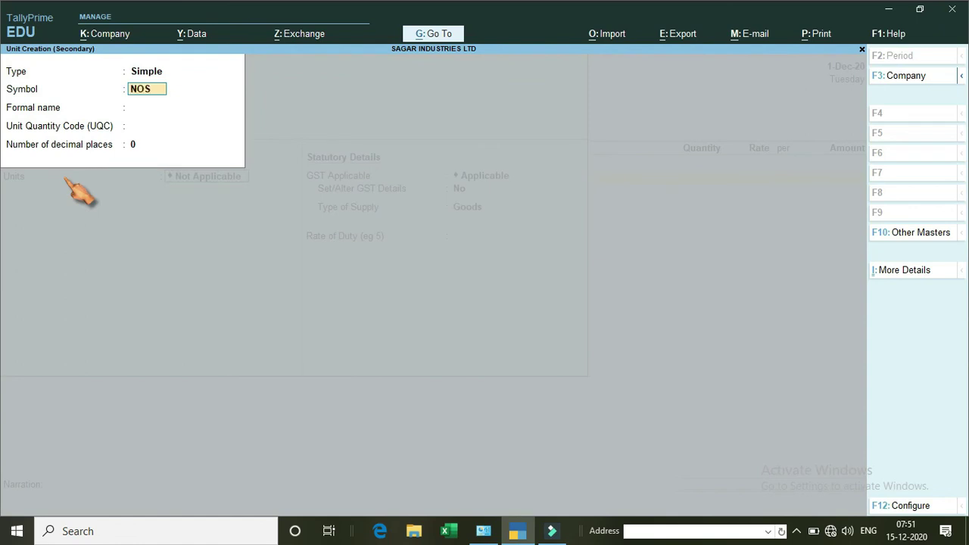
pyautogui.press('Return')
pyautogui.write('N')
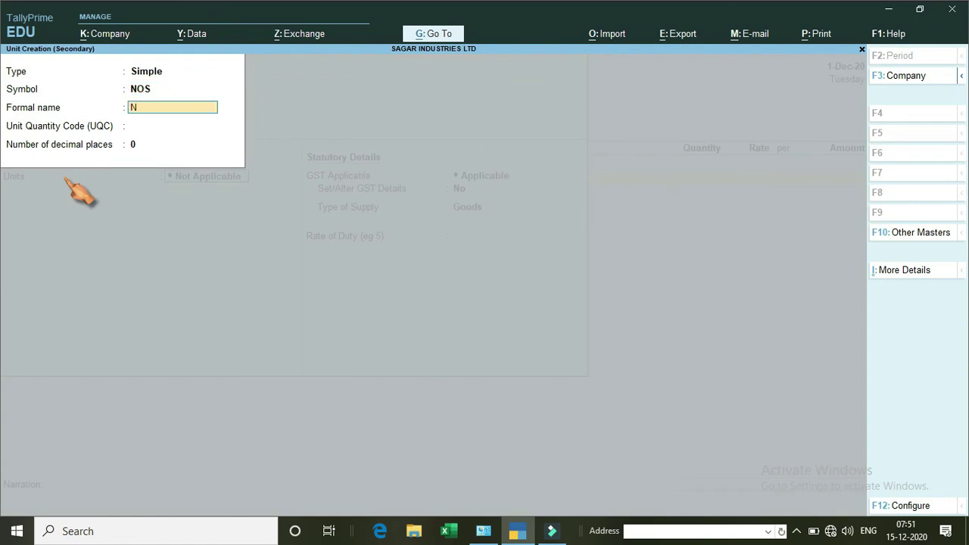
pyautogui.write('UMBERS')
pyautogui.press('Return')
pyautogui.write('NO')
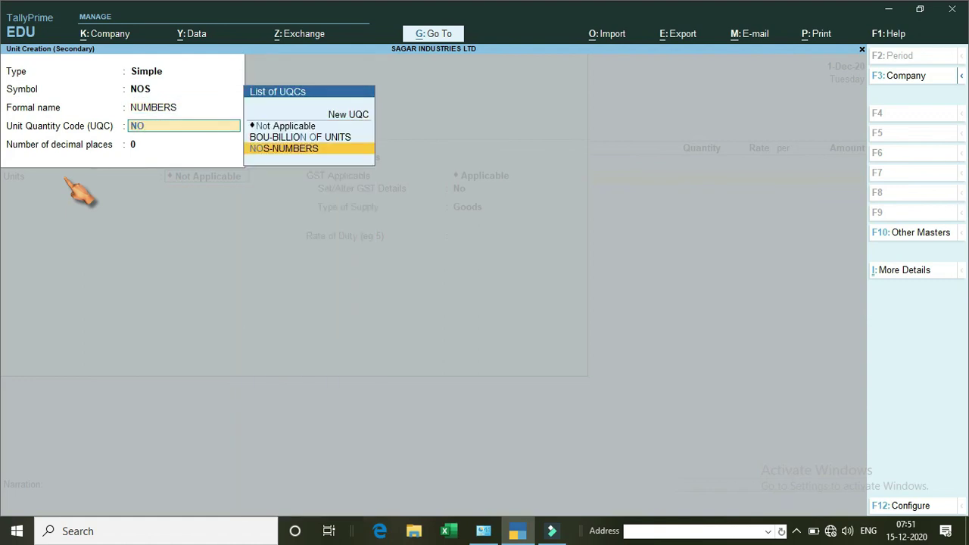
pyautogui.press('Return')
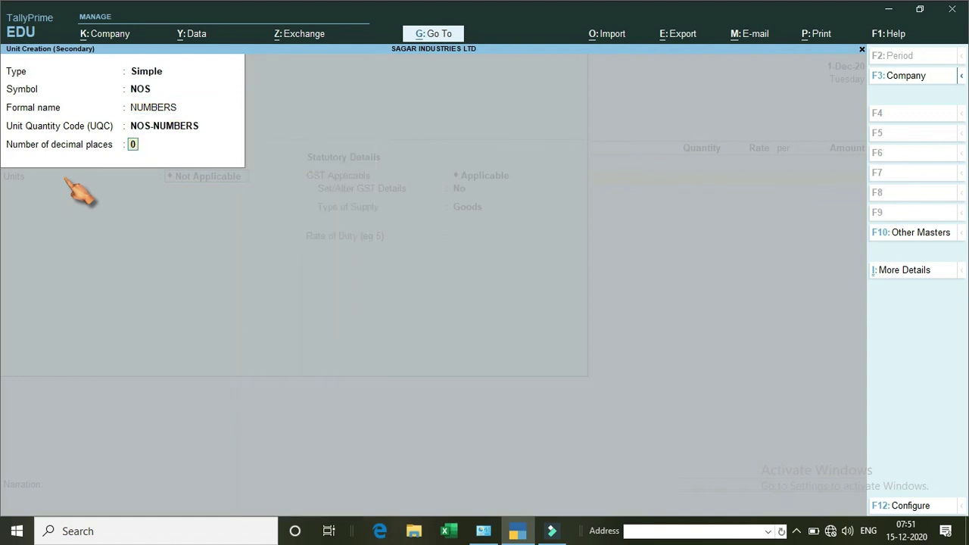
pyautogui.press('Return')
pyautogui.press('Return')
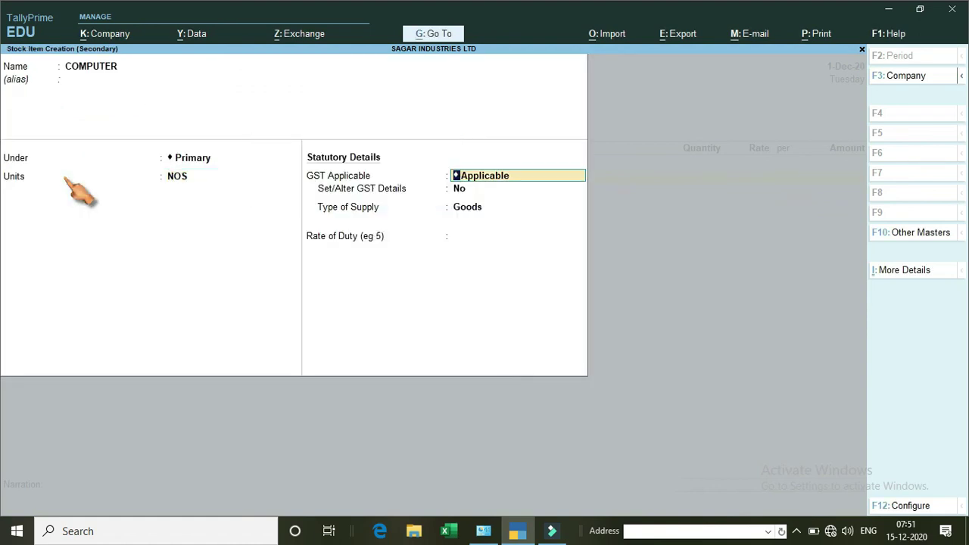
pyautogui.press('Return')
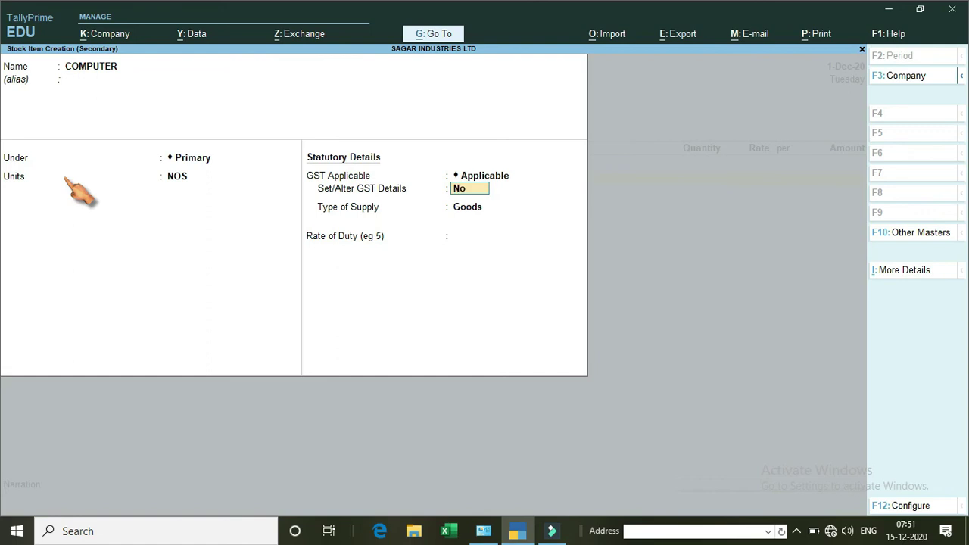
# Set COMPUTER's GST details to On Value calculation and Taxable.
pyautogui.write('Y')
pyautogui.press('Return')
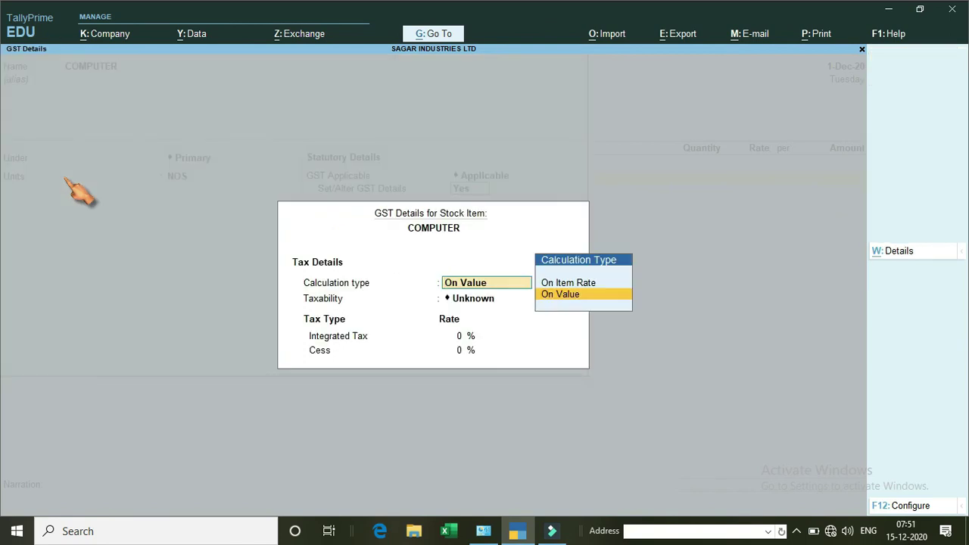
pyautogui.press('Return')
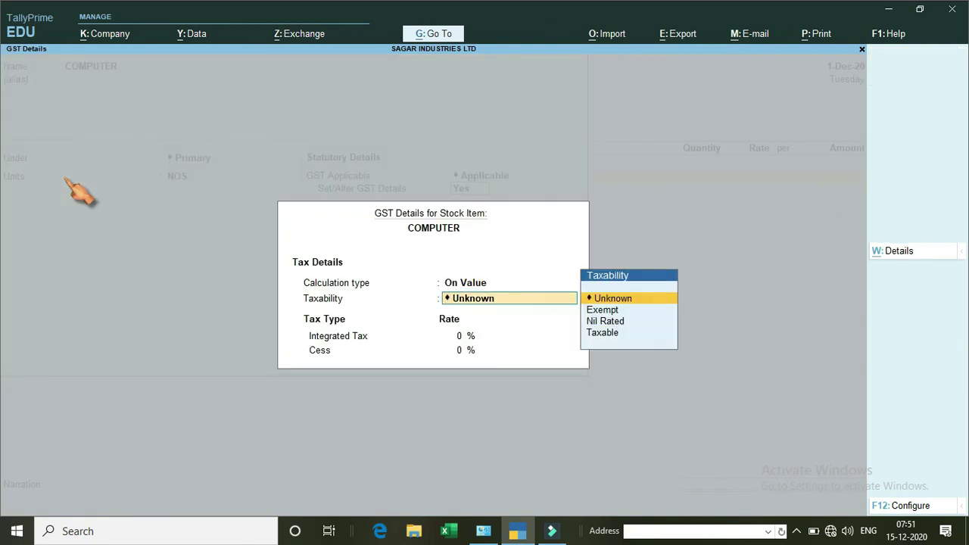
pyautogui.press('Down')
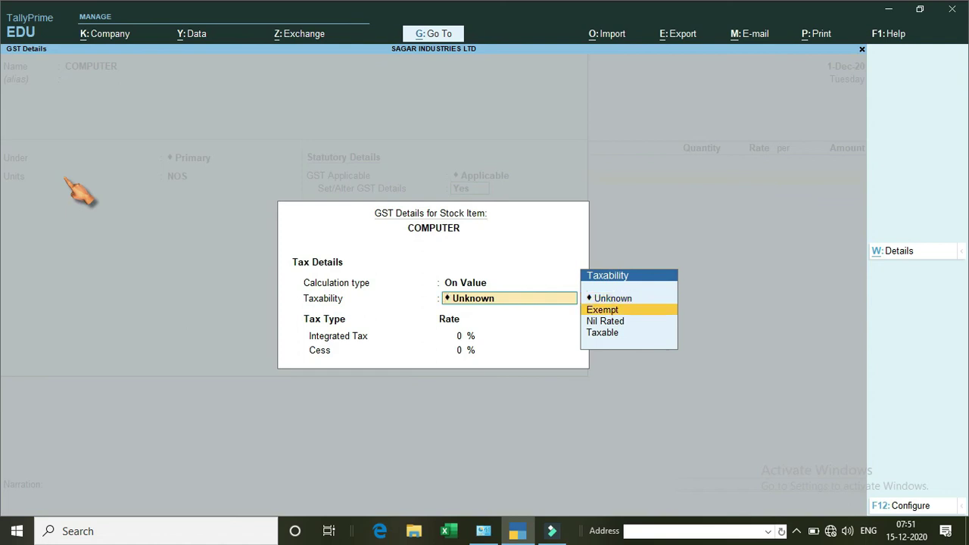
pyautogui.press('Down')
pyautogui.press('Down')
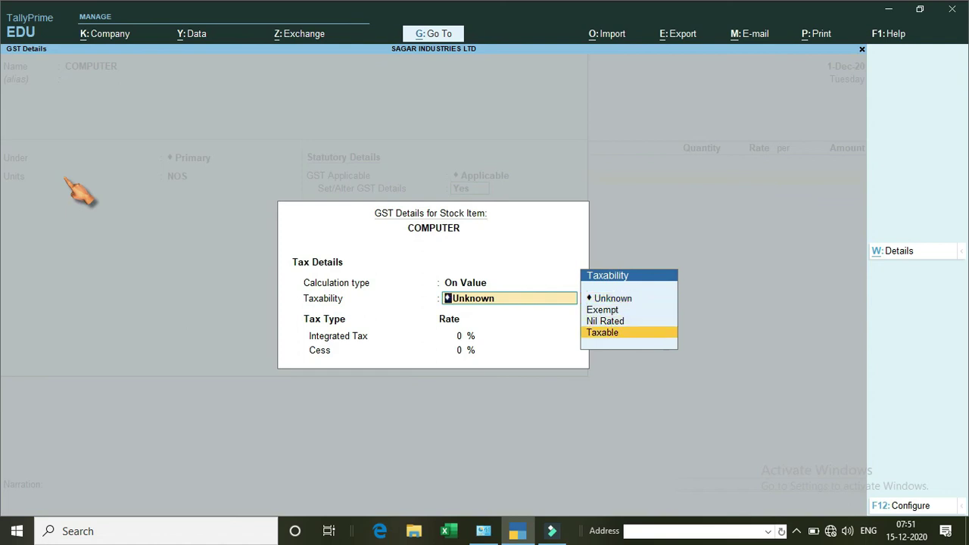
pyautogui.press('Return')
pyautogui.write('18')
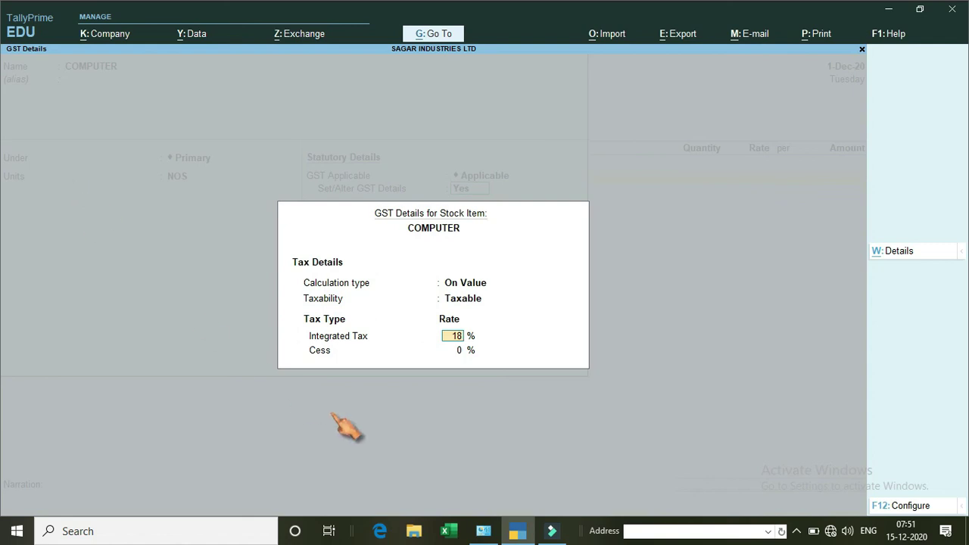
# Turn on Show all GST Tax Types in the GST configuration.
pyautogui.click(908, 506)
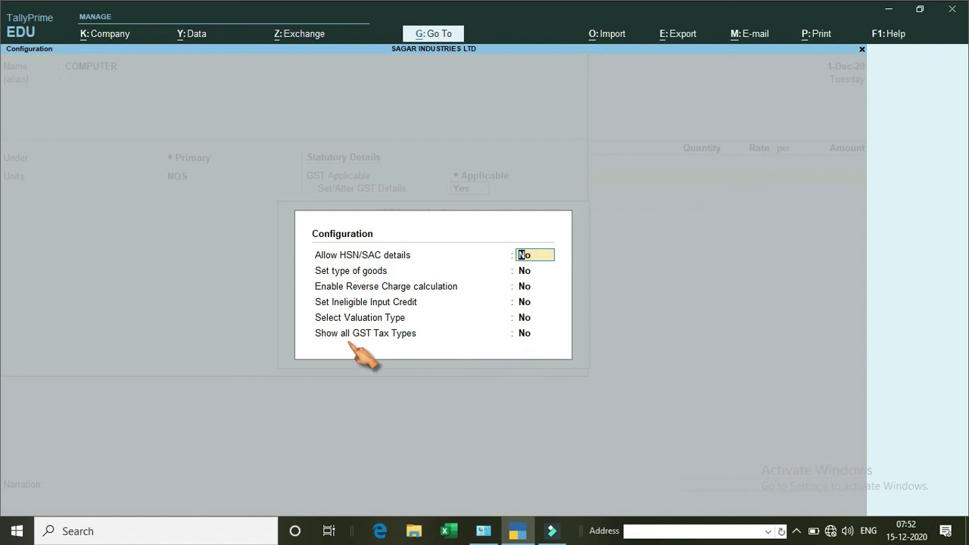
pyautogui.click(528, 335)
pyautogui.press('y')
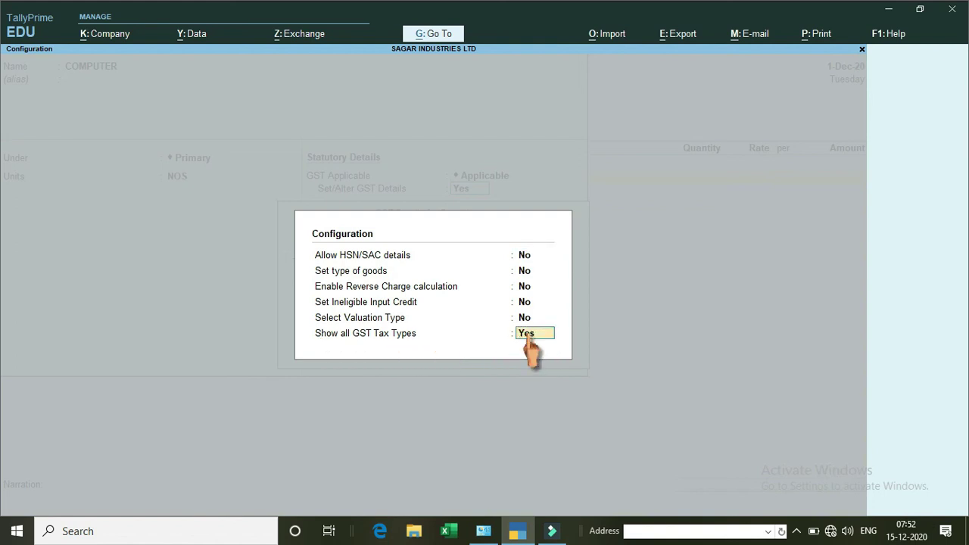
pyautogui.press('Return')
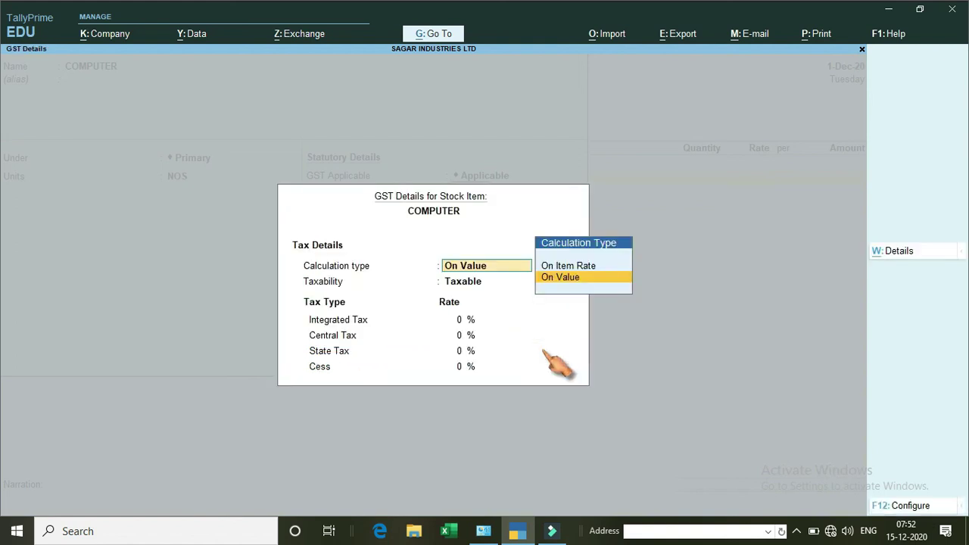
# Enter 18% integrated tax, Goods as type of supply and rate of duty 0.
pyautogui.press('Return')
pyautogui.press('Return')
pyautogui.write('18')
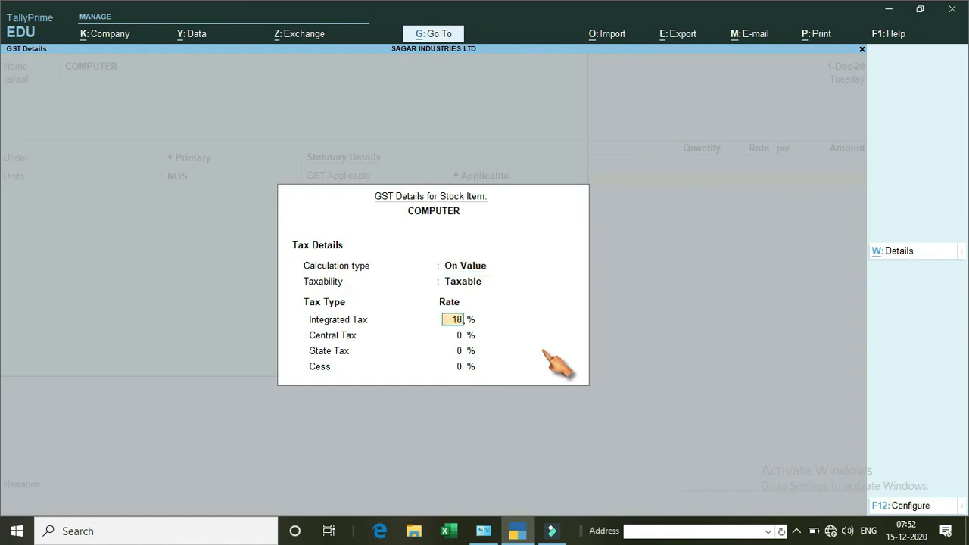
pyautogui.press('Return')
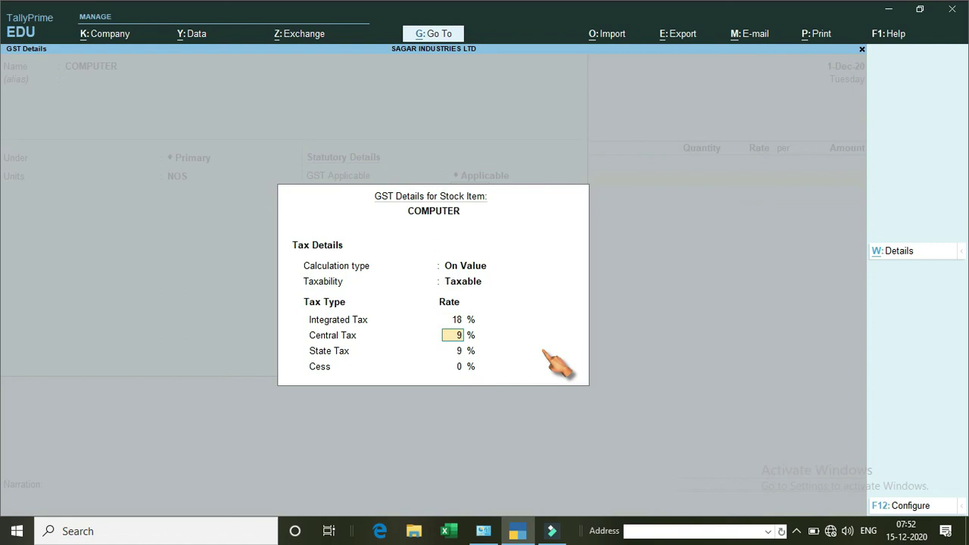
pyautogui.press('Return')
pyautogui.press('Return')
pyautogui.press('Return')
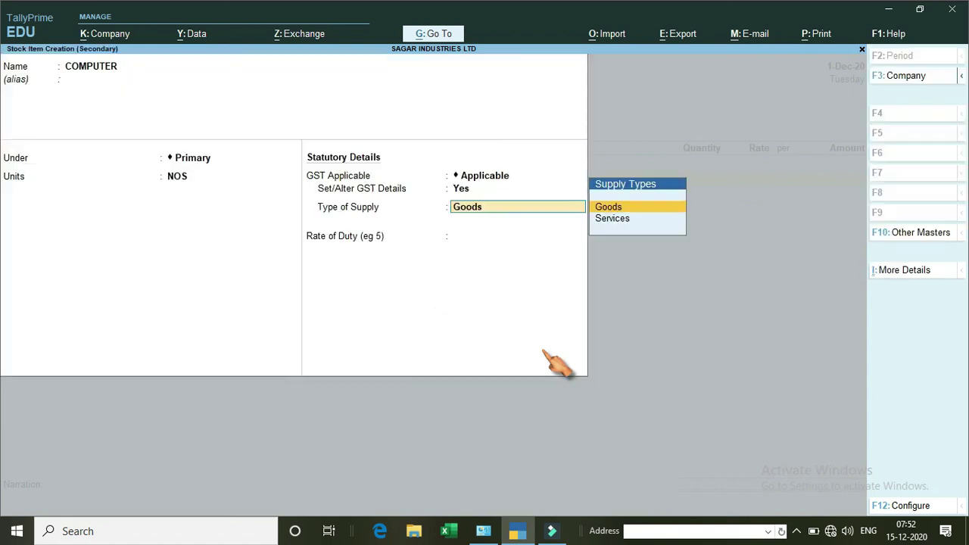
pyautogui.press('Return')
pyautogui.press('Return')
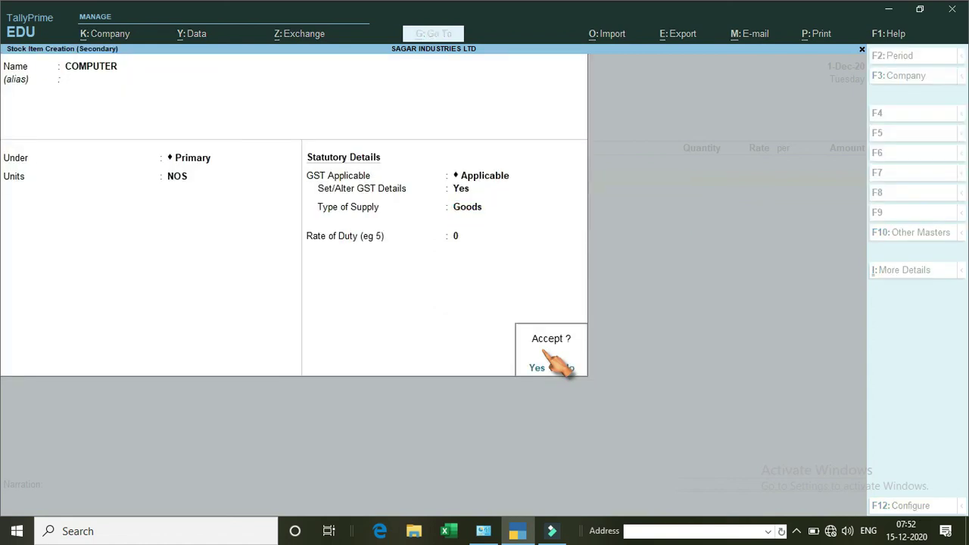
# Save the COMPUTER item and enter 10 NOS at 27,500, giving 2,75,000.00.
pyautogui.press('Return')
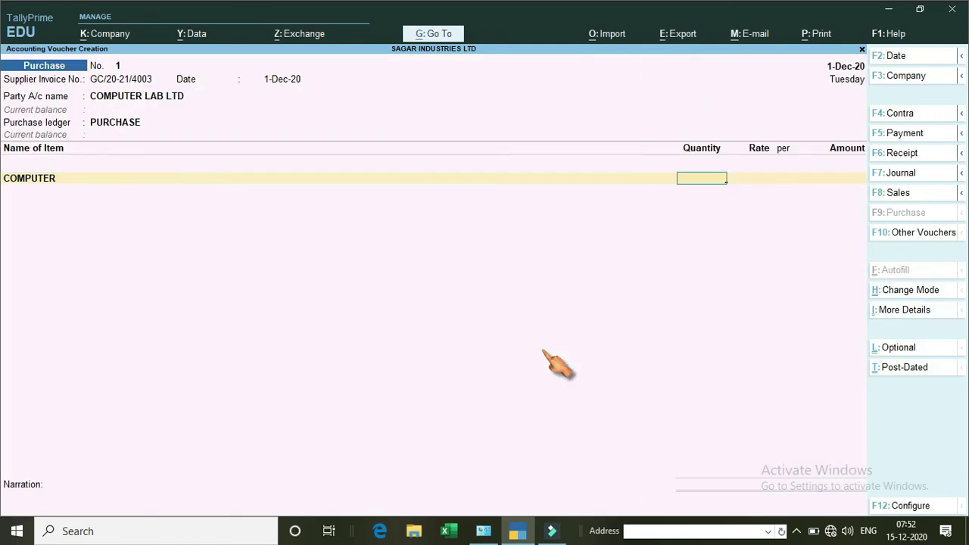
pyautogui.write('10')
pyautogui.press('Return')
pyautogui.write('2')
pyautogui.write('7,500')
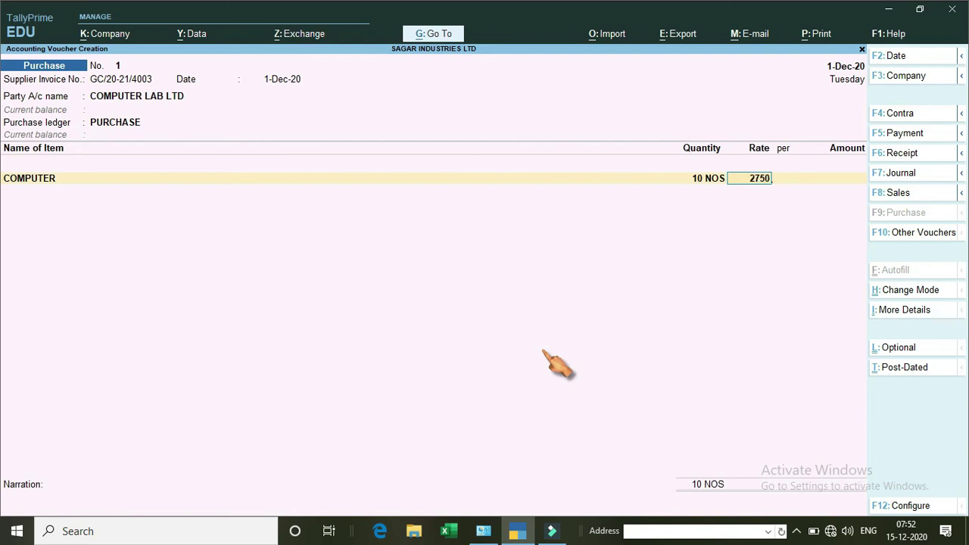
pyautogui.press('Return')
pyautogui.press('ctrl')
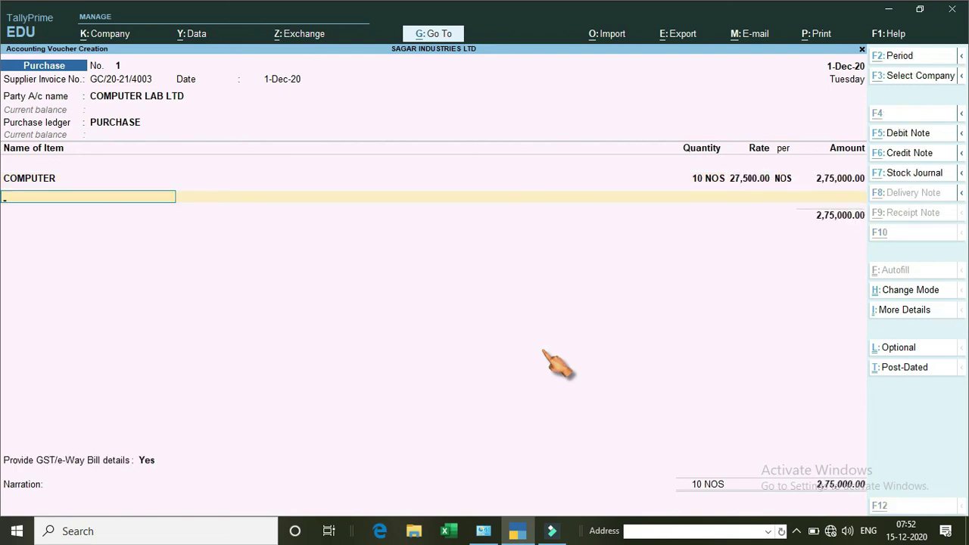
# Create stock item KEYBOARD under Primary with NOS as its unit.
pyautogui.hotkey('alt', 'c')
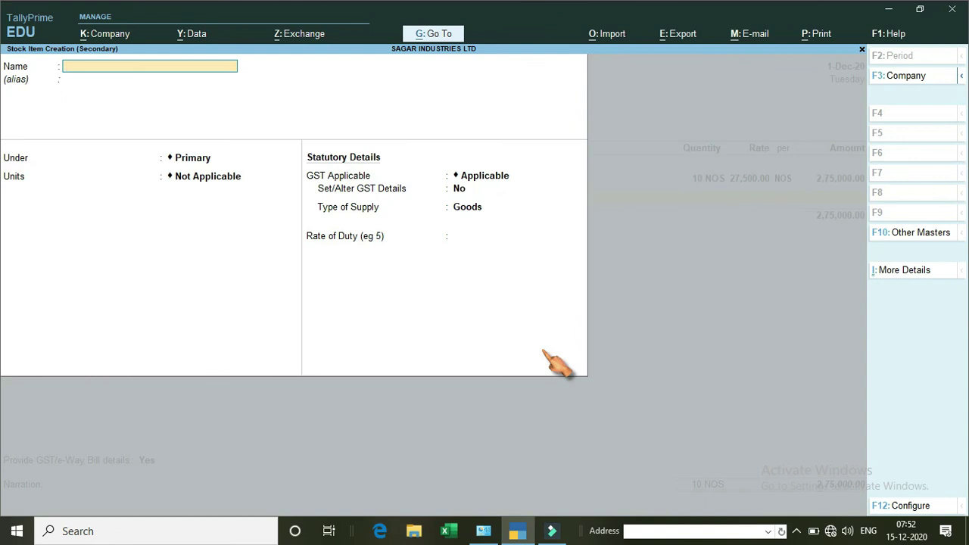
pyautogui.write('KEYBOARD')
pyautogui.press('Return')
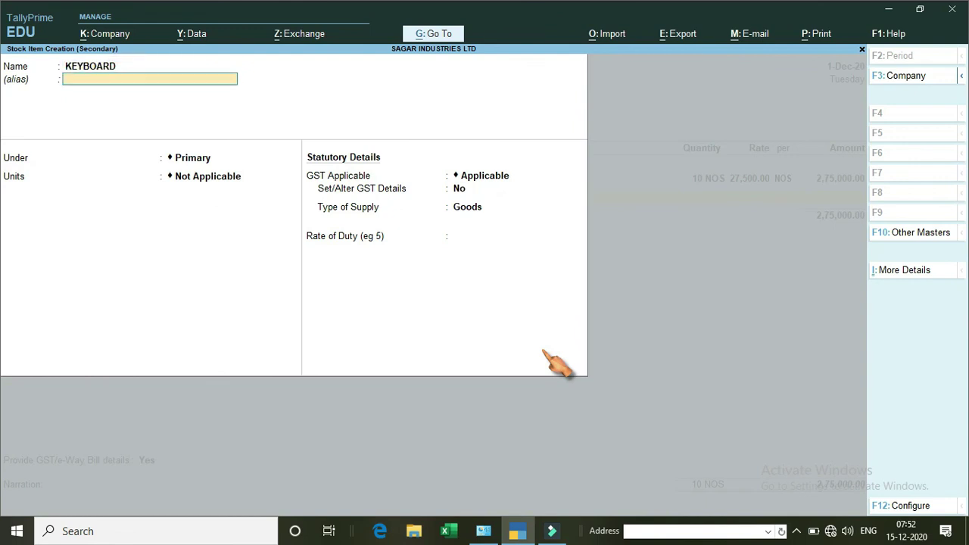
pyautogui.press('Return')
pyautogui.press('Return')
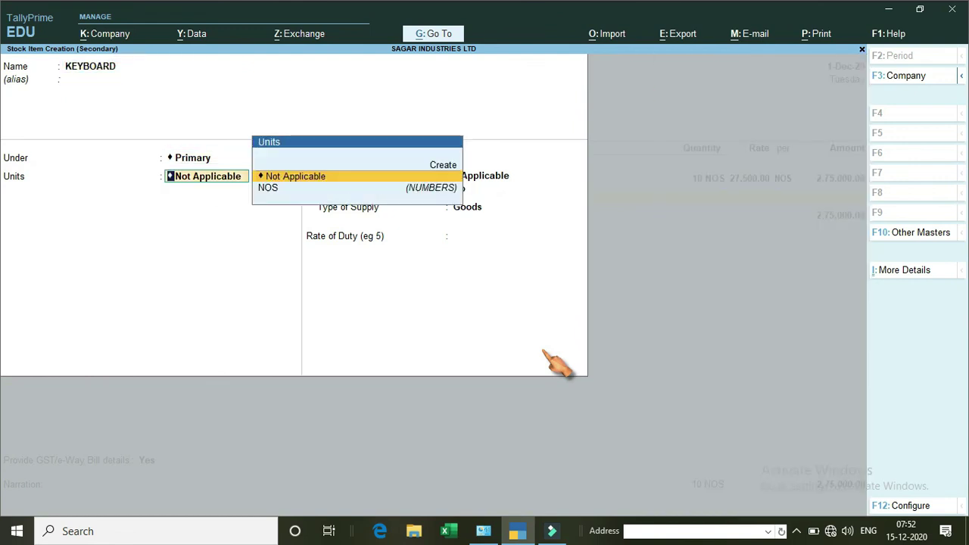
pyautogui.press('Down')
pyautogui.press('Return')
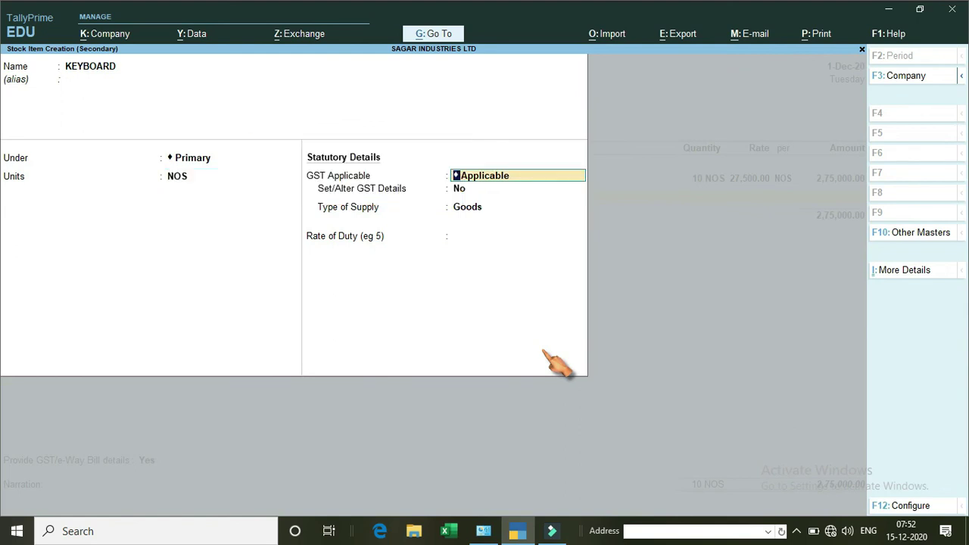
# Make KEYBOARD taxable at 18% integrated GST and save the item.
pyautogui.press('Return')
pyautogui.write('y')
pyautogui.press('Return')
pyautogui.press('Down')
pyautogui.press('Return')
pyautogui.write('1')
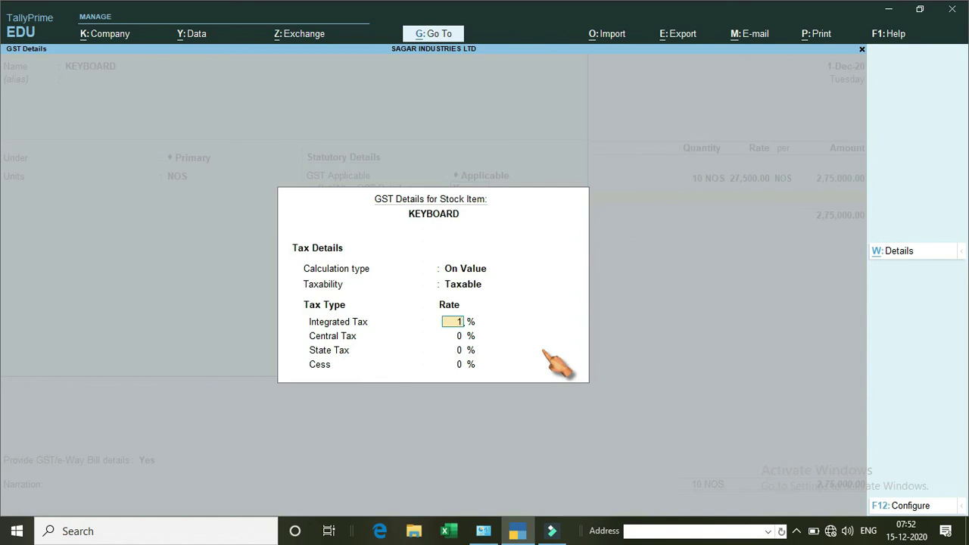
pyautogui.write('8')
pyautogui.press('Return')
pyautogui.press('Return')
pyautogui.press('Return')
pyautogui.press('Return')
pyautogui.press('Return')
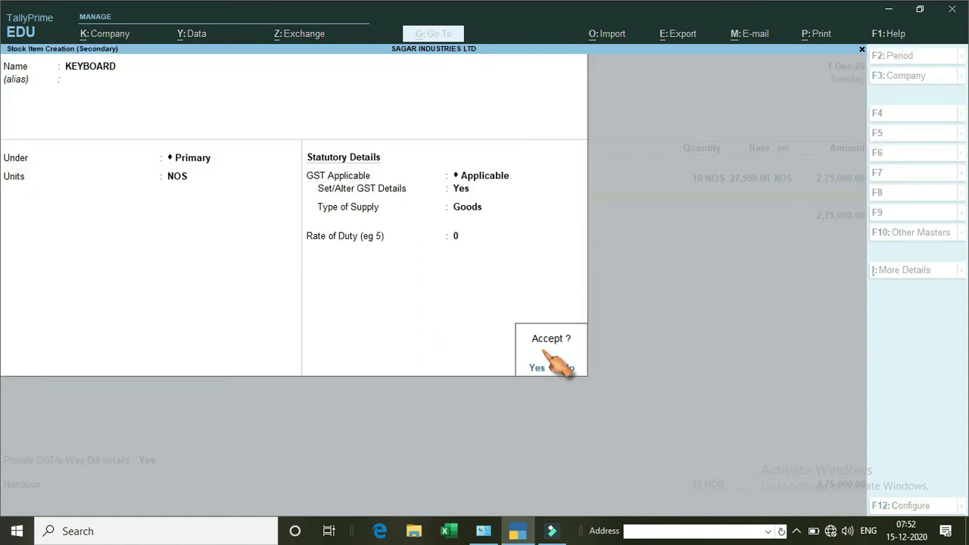
pyautogui.click(544, 354)
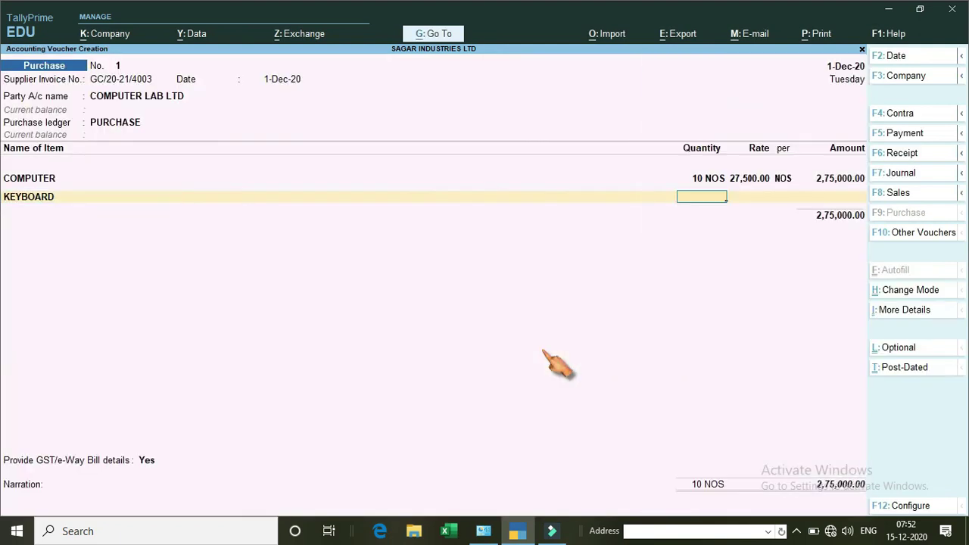
# Enter 10 NOS of KEYBOARD at a rate of 775.
pyautogui.write('10')
pyautogui.press('Return')
pyautogui.write('775')
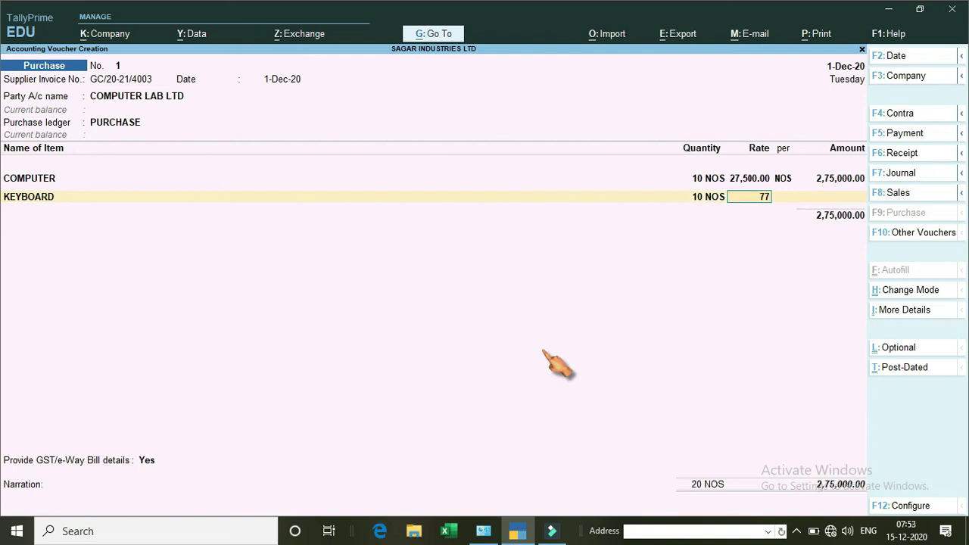
pyautogui.press('Return')
pyautogui.press('Return')
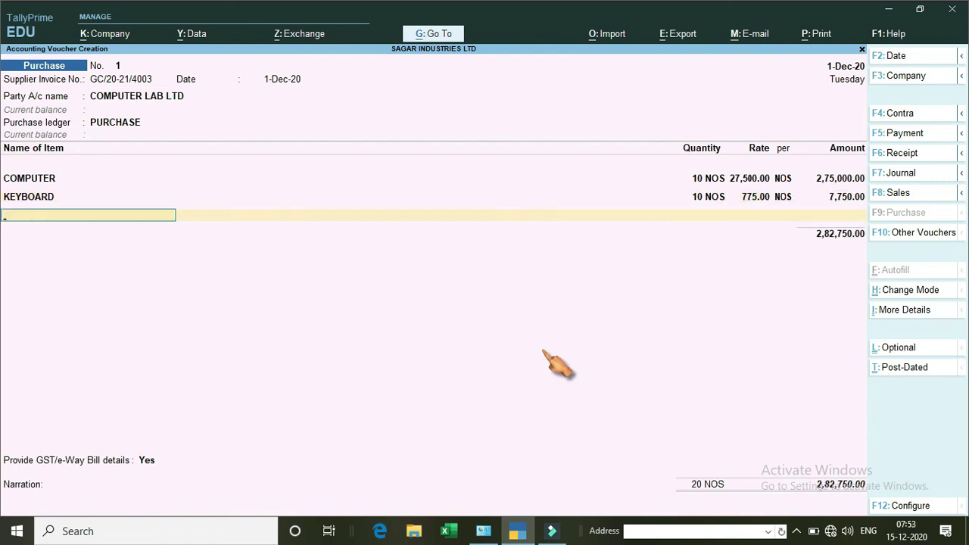
# Create the MOUSE stock item with NOS as its unit.
pyautogui.hotkey('alt', 'c')
pyautogui.write('MOUSE')
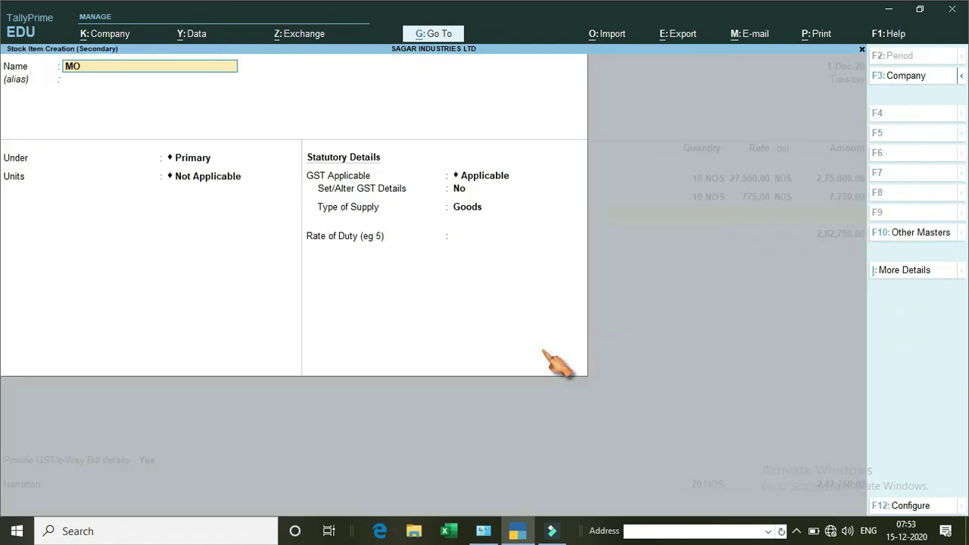
pyautogui.press('Return')
pyautogui.press('Return')
pyautogui.press('Return')
pyautogui.press('Down')
pyautogui.press('Return')
pyautogui.press('Return')
pyautogui.write('y')
# Set MOUSE's GST details to Taxable at 18% integrated tax, Goods supply.
pyautogui.press('Return')
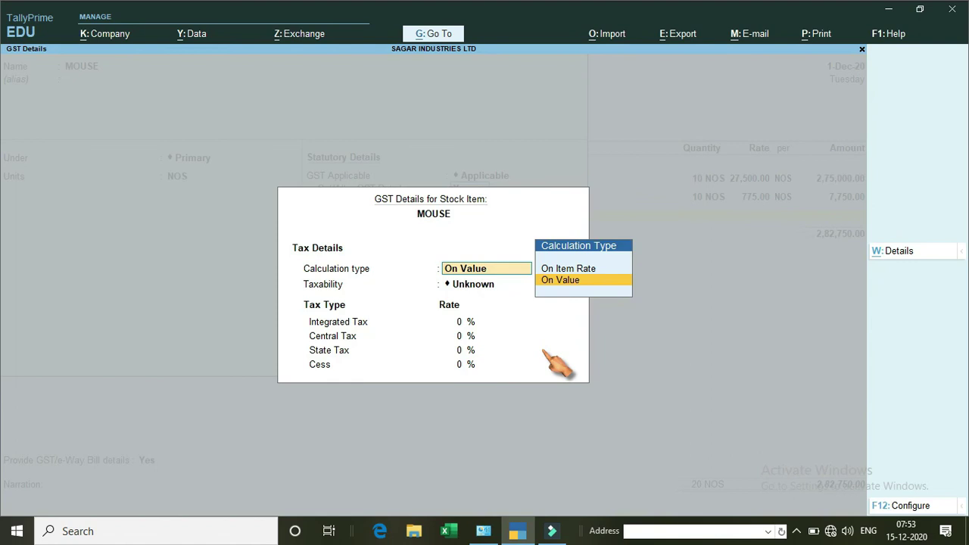
pyautogui.press('Return')
pyautogui.press('Down')
pyautogui.press('Down')
pyautogui.press('Down')
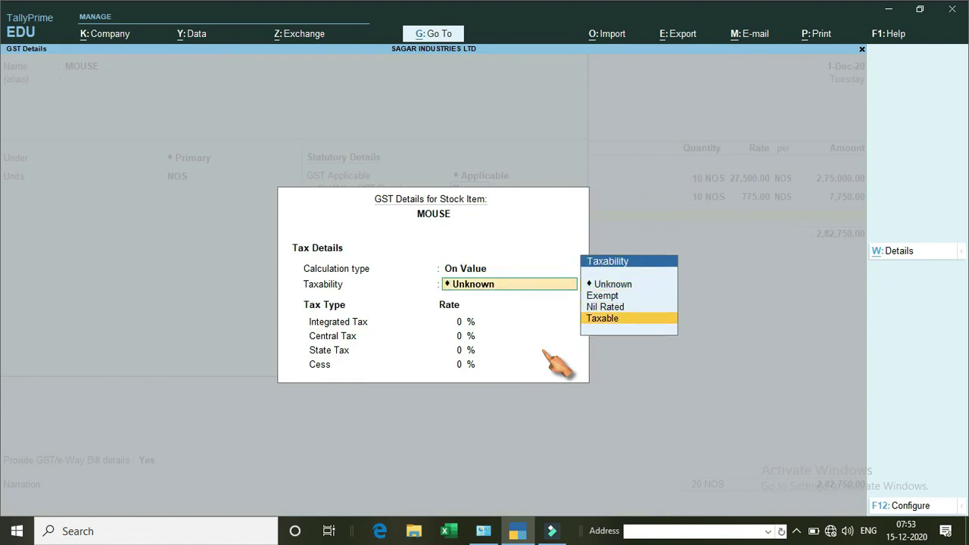
pyautogui.press('Return')
pyautogui.write('18')
pyautogui.press('Return')
pyautogui.press('Return')
pyautogui.press('Return')
pyautogui.press('Return')
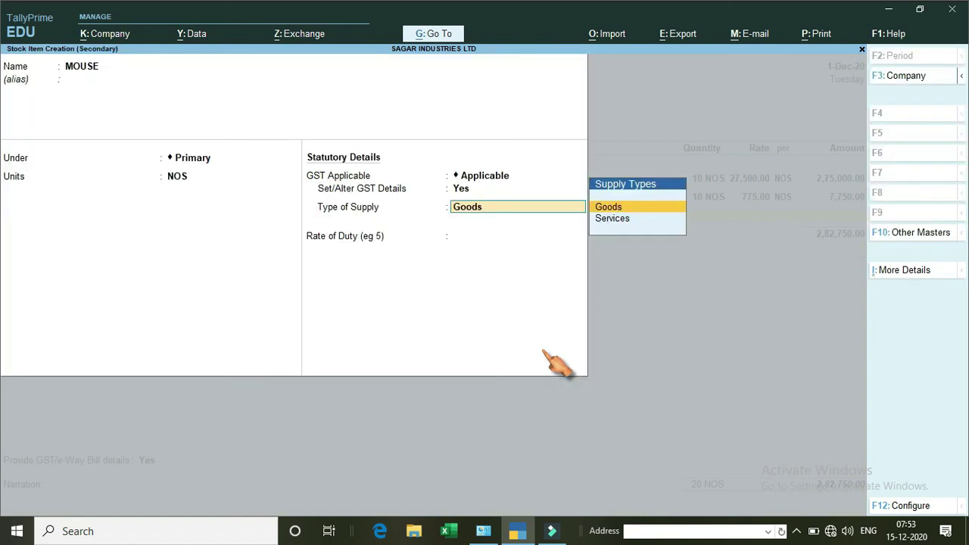
pyautogui.press('Return')
pyautogui.press('Return')
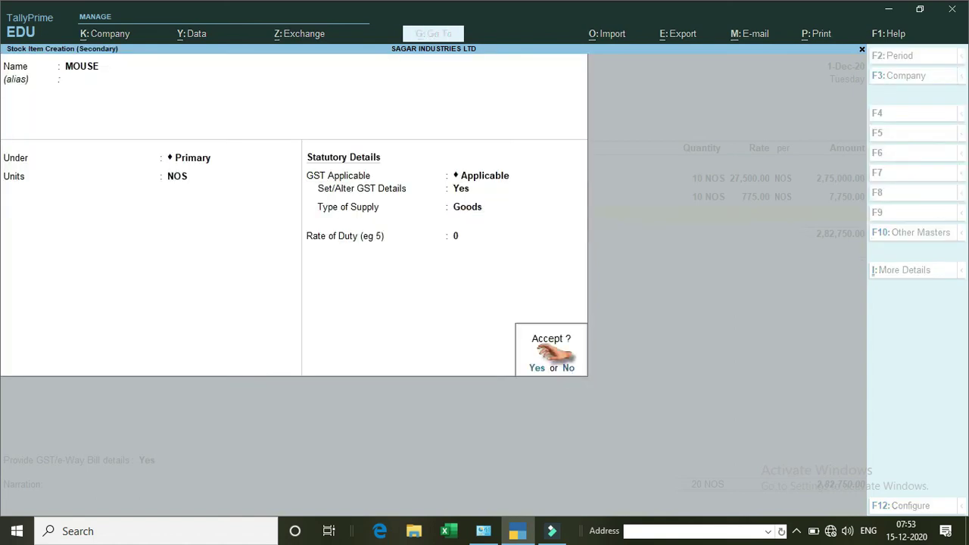
pyautogui.press('Return')
# Enter 10 NOS of MOUSE at rate 335 on the voucher line.
pyautogui.write('1')
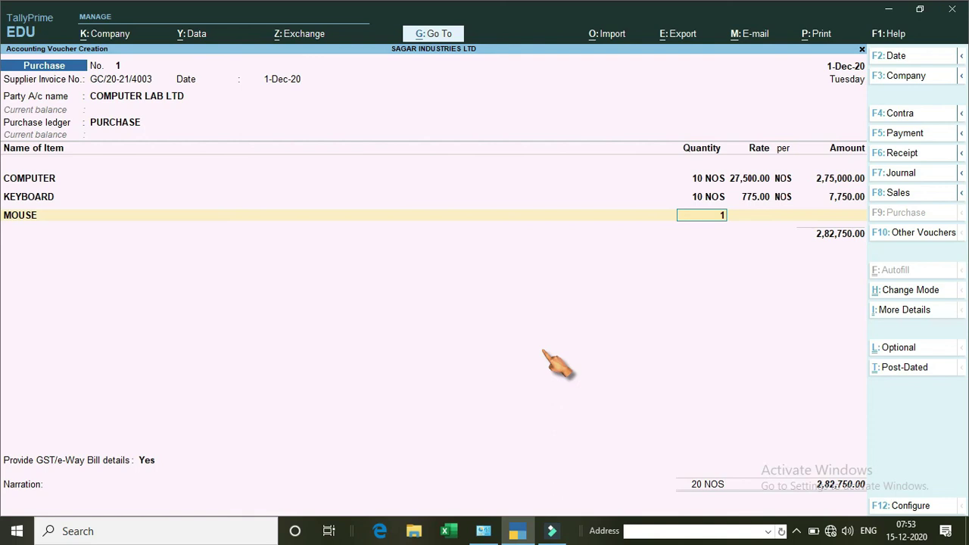
pyautogui.write('0')
pyautogui.press('Return')
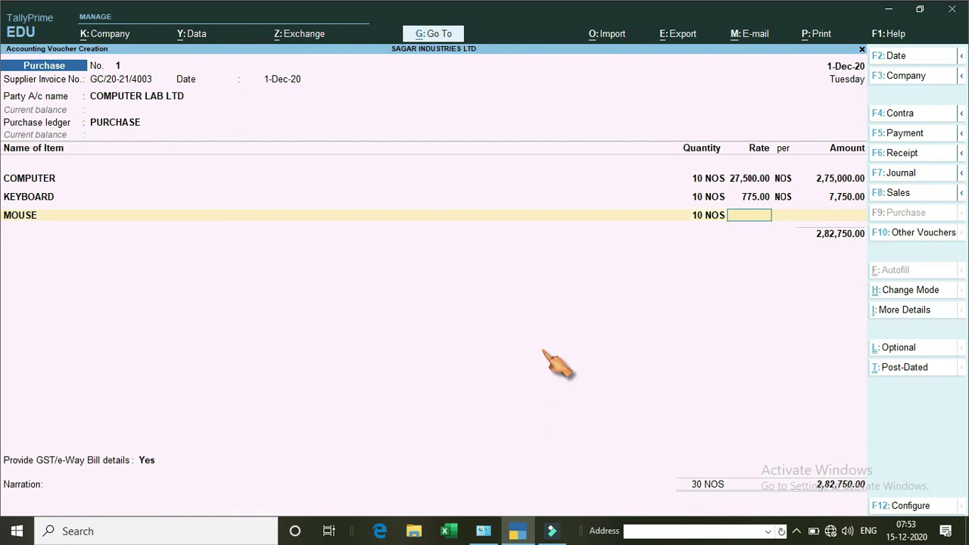
pyautogui.write('335')
pyautogui.press('Return')
pyautogui.press('Return')
pyautogui.press('Return')
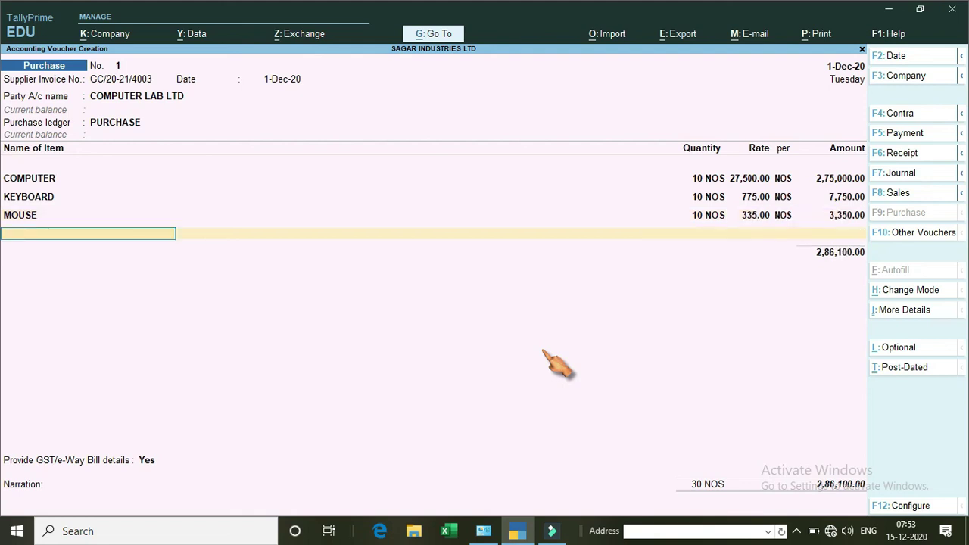
pyautogui.press('alt')
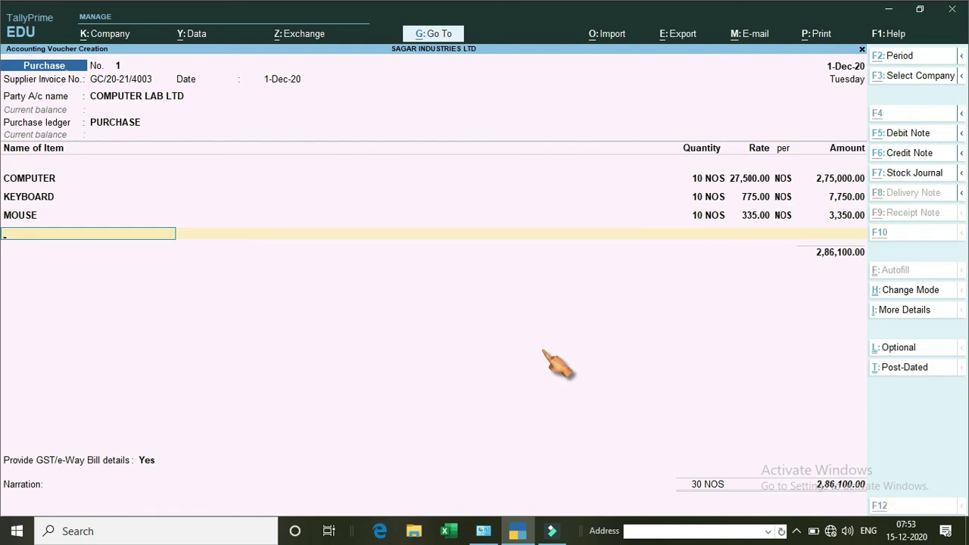
# Create stock item INTEX UPS under Primary with unit NOS.
pyautogui.hotkey('alt', 'c')
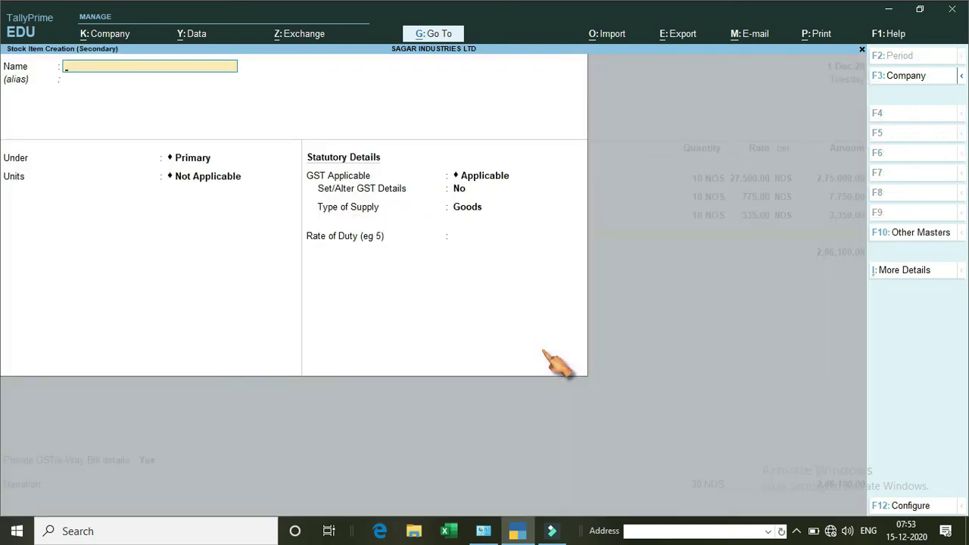
pyautogui.write('INTEX UPS')
pyautogui.press('Return')
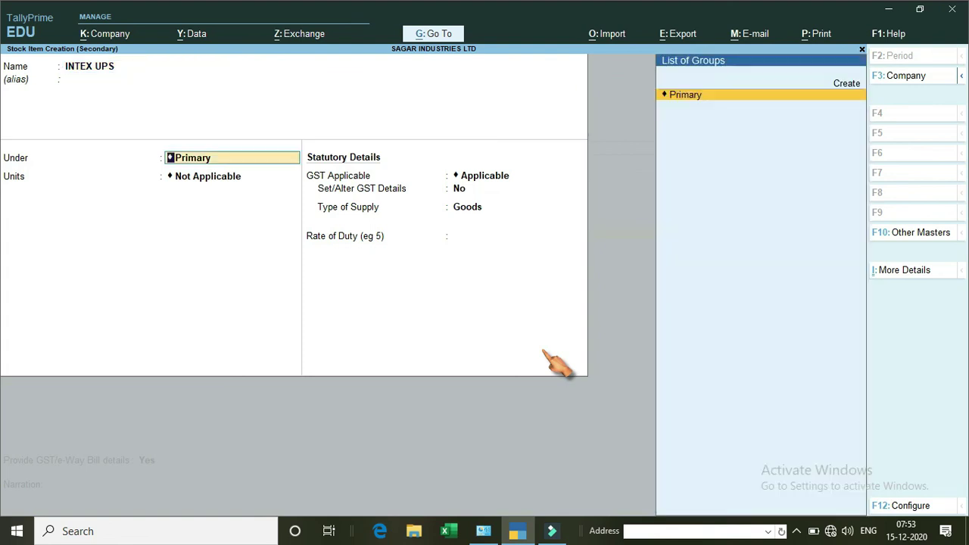
pyautogui.press('Return')
pyautogui.press('Down')
pyautogui.press('Return')
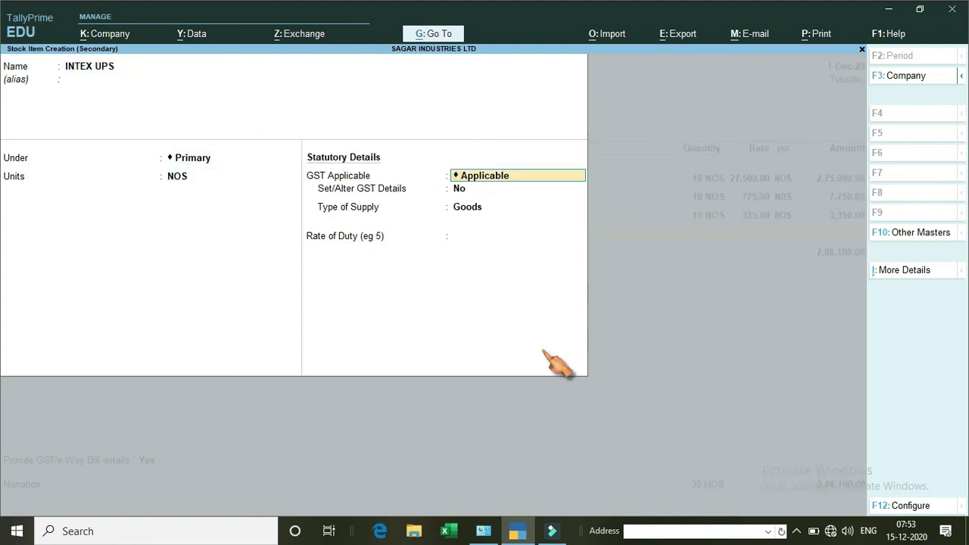
# Set INTEX UPS GST details to Taxable at 18% integrated tax and save the item.
pyautogui.press('Return')
pyautogui.write('y')
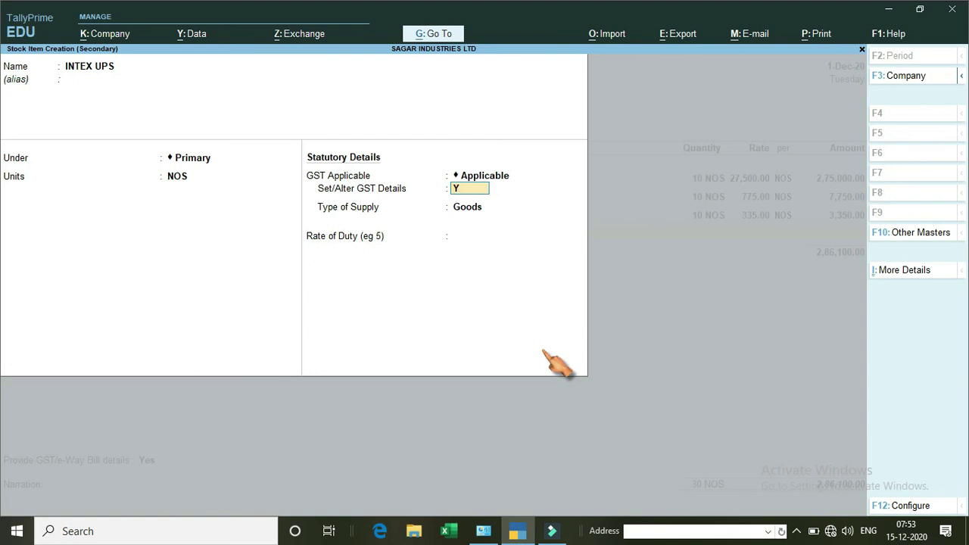
pyautogui.press('Return')
pyautogui.press('Return')
pyautogui.press('Down')
pyautogui.press('Down')
pyautogui.press('Down')
pyautogui.press('Return')
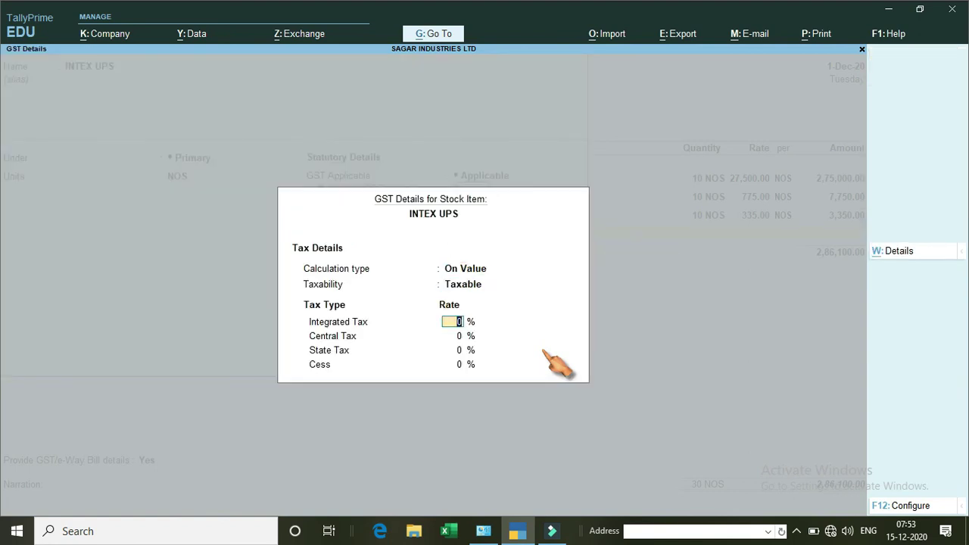
pyautogui.write('18')
pyautogui.press('Return')
pyautogui.press('Return')
pyautogui.press('Return')
pyautogui.press('Return')
pyautogui.press('Return')
pyautogui.press('Return')
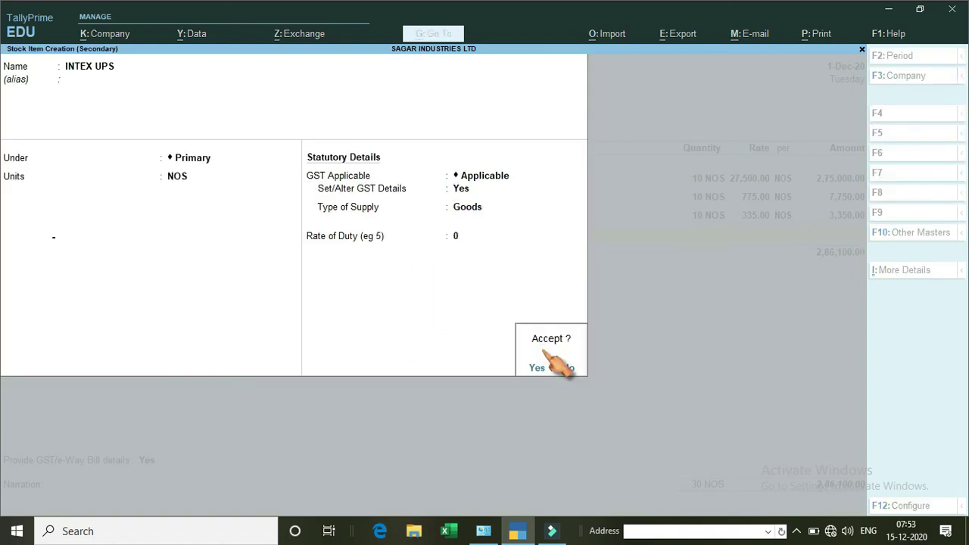
pyautogui.press('Return')
# Enter 10 NOS of INTEX UPS at 1,350 for 13,500.00.
pyautogui.write('10')
pyautogui.press('Return')
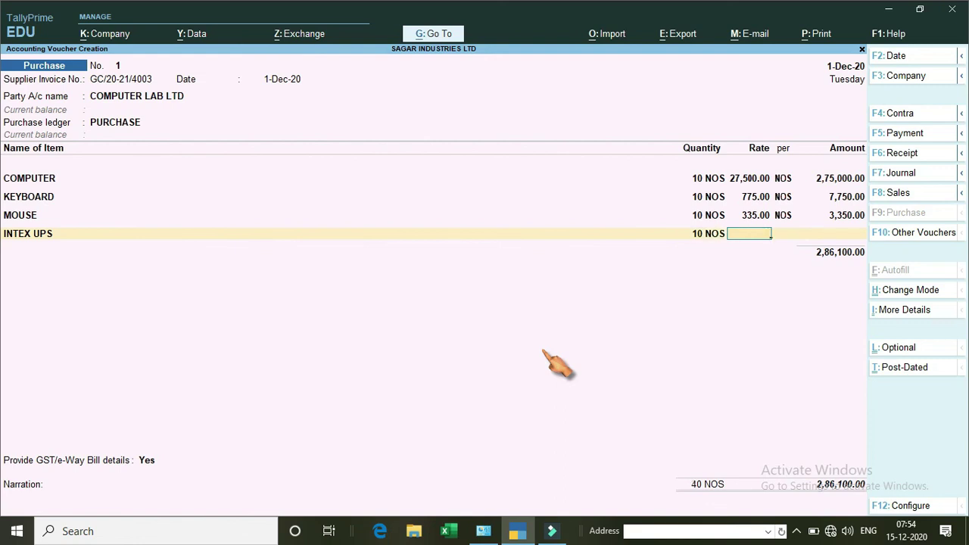
pyautogui.write('1')
pyautogui.write('350')
pyautogui.press('Return')
pyautogui.press('Return')
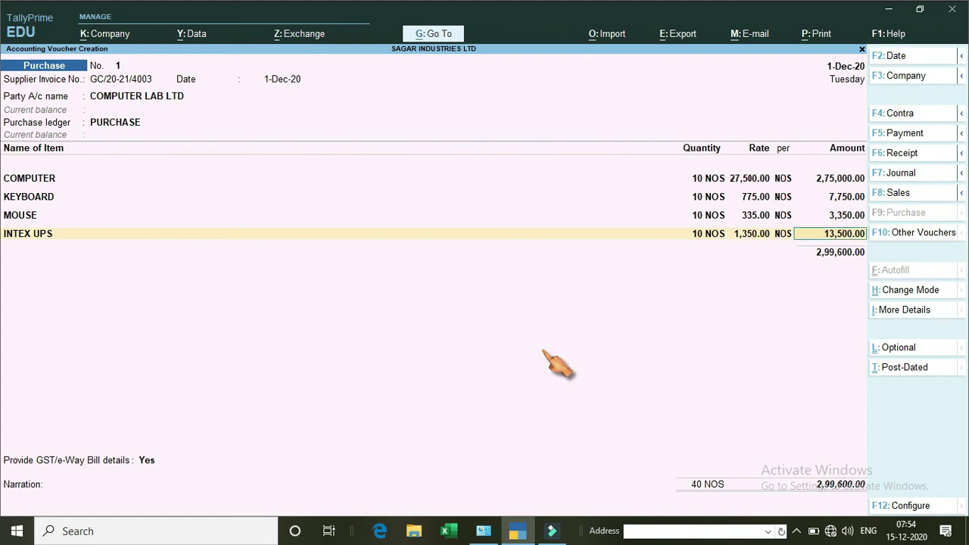
pyautogui.press('Return')
pyautogui.press('Return')
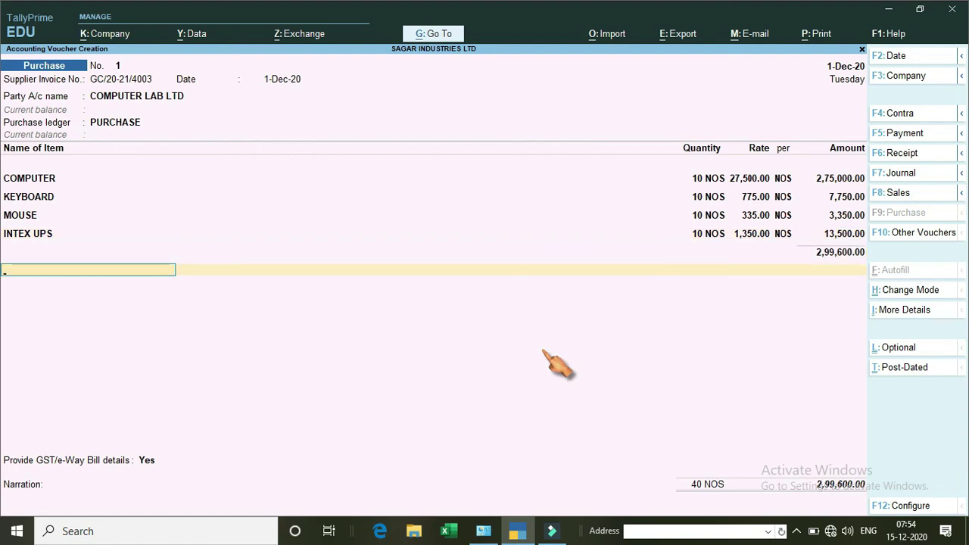
# Accept the 13,500.00 INTEX UPS amount and end item entry to reach a ledger line.
pyautogui.press('BackSpace')
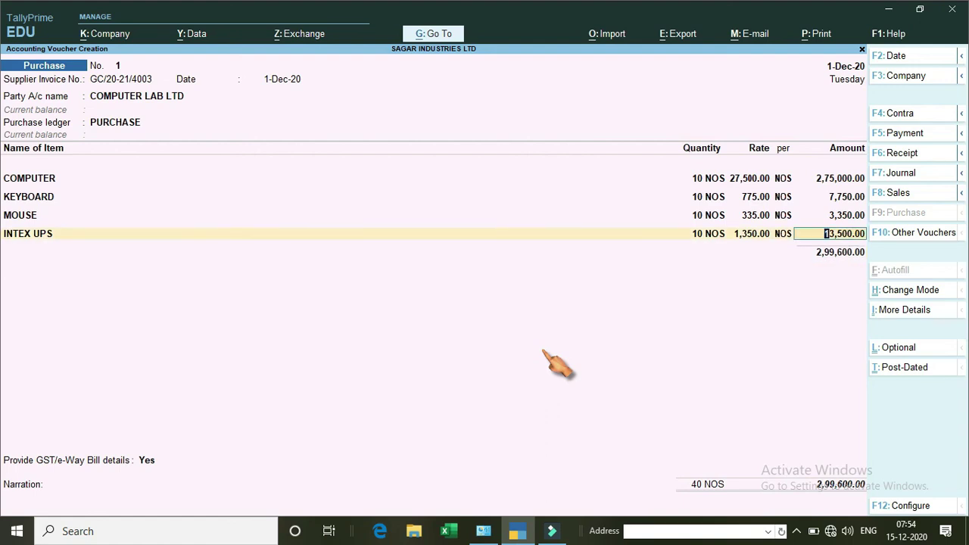
pyautogui.press('Return')
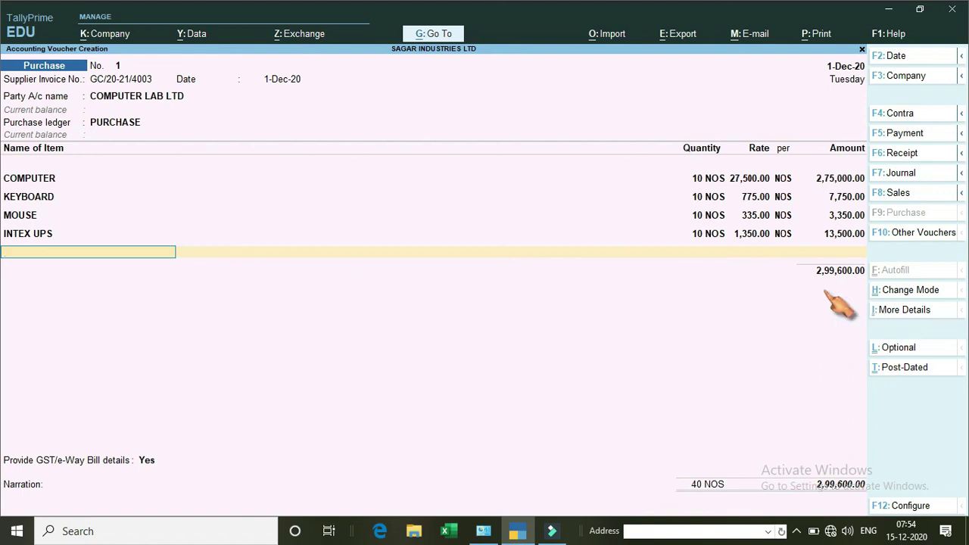
pyautogui.press('Return')
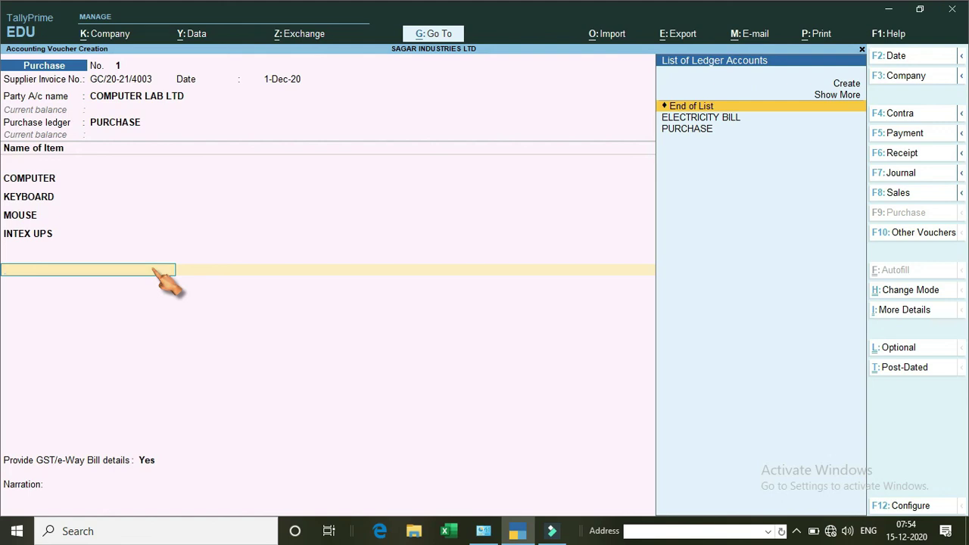
# Create a new ledger named IGST under Duties & Taxes.
pyautogui.hotkey('alt', 'c')
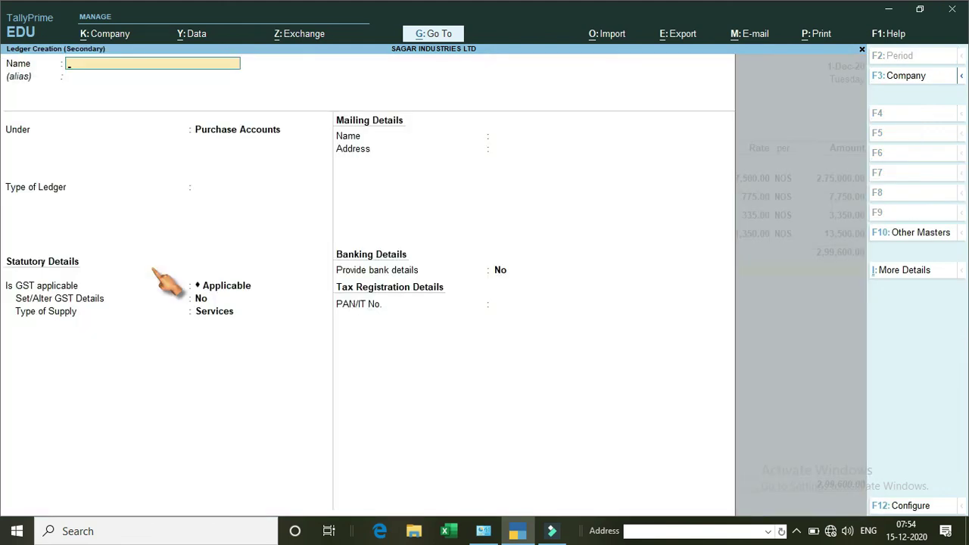
pyautogui.write('IGST')
pyautogui.press('Return')
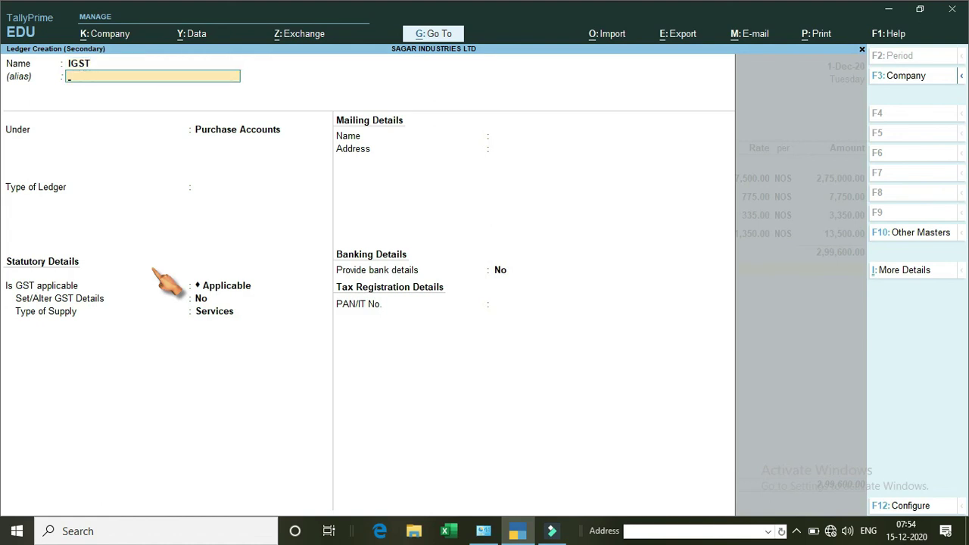
pyautogui.press('Return')
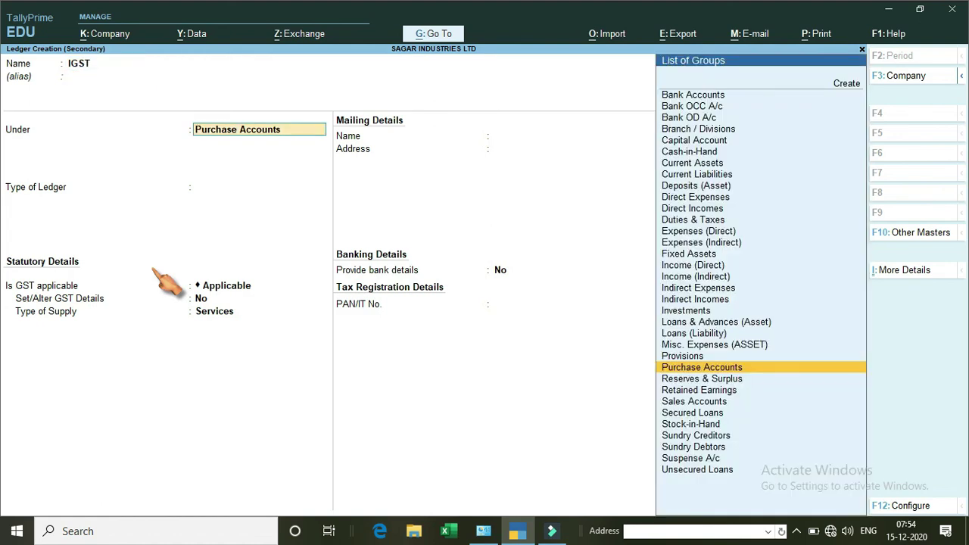
pyautogui.click(720, 222)
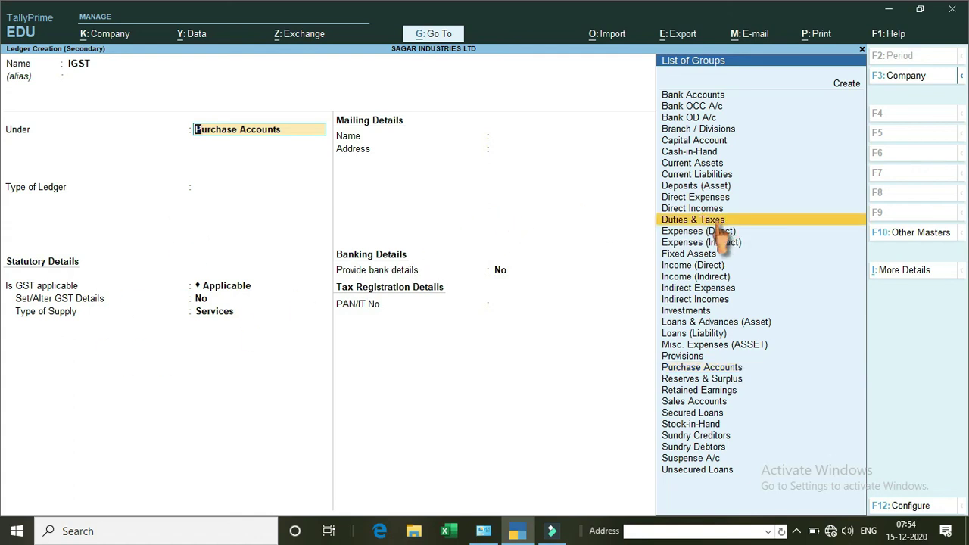
pyautogui.click(719, 224)
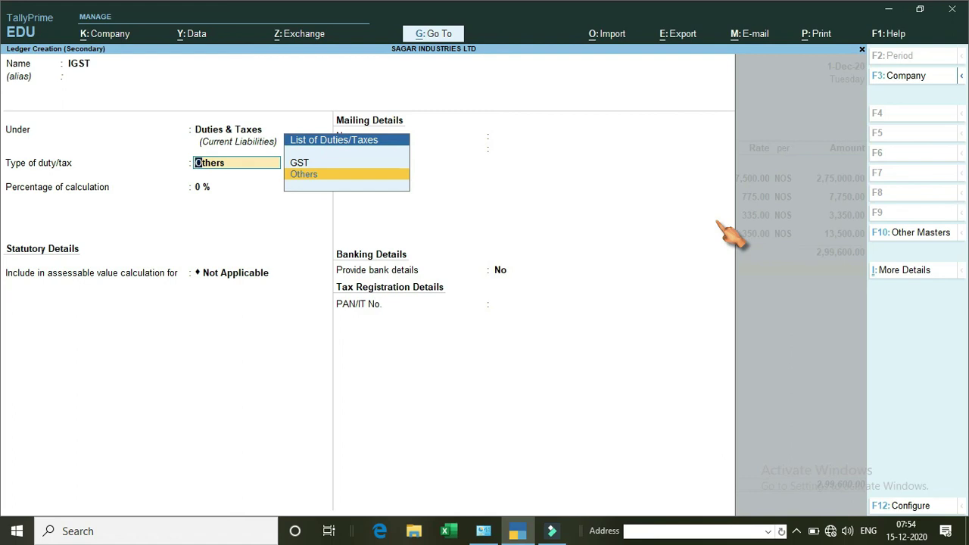
# Set IGST's duty type to GST, Integrated Tax, rounding Not Applicable, and save it.
pyautogui.press('Up')
pyautogui.press('Return')
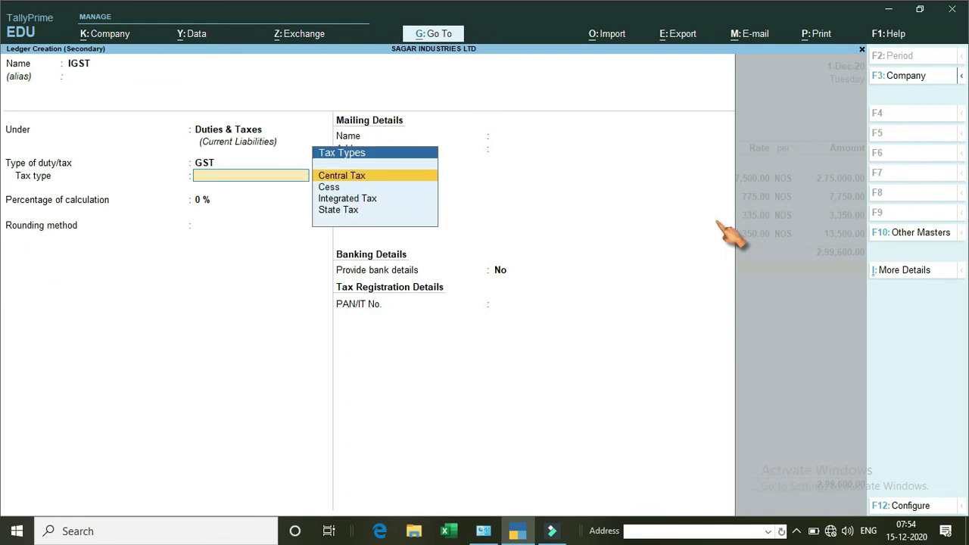
pyautogui.press('Down')
pyautogui.press('Down')
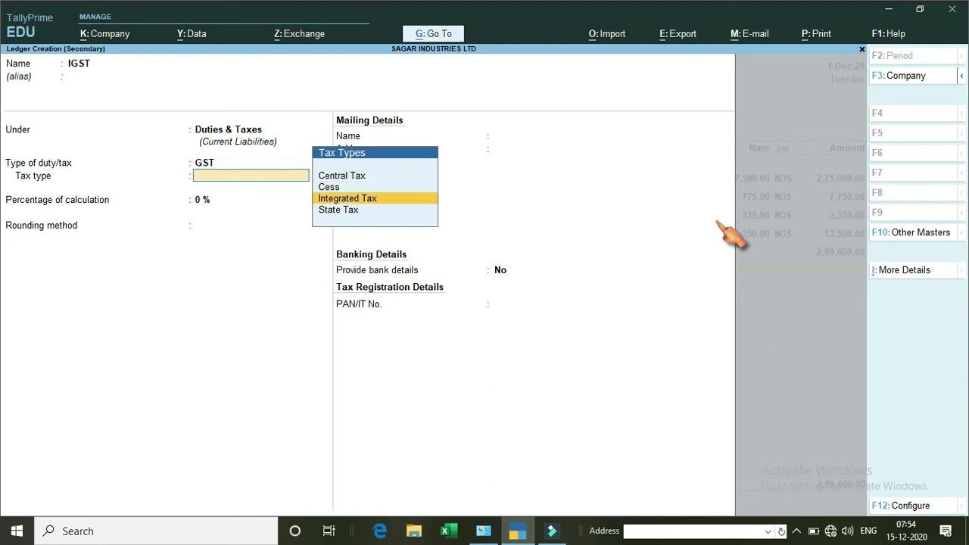
pyautogui.press('Return')
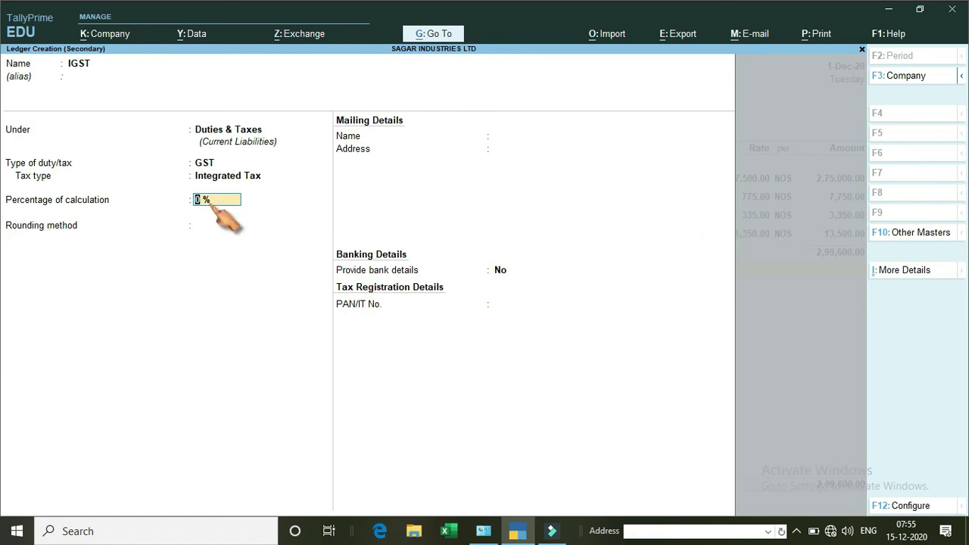
pyautogui.press('Return')
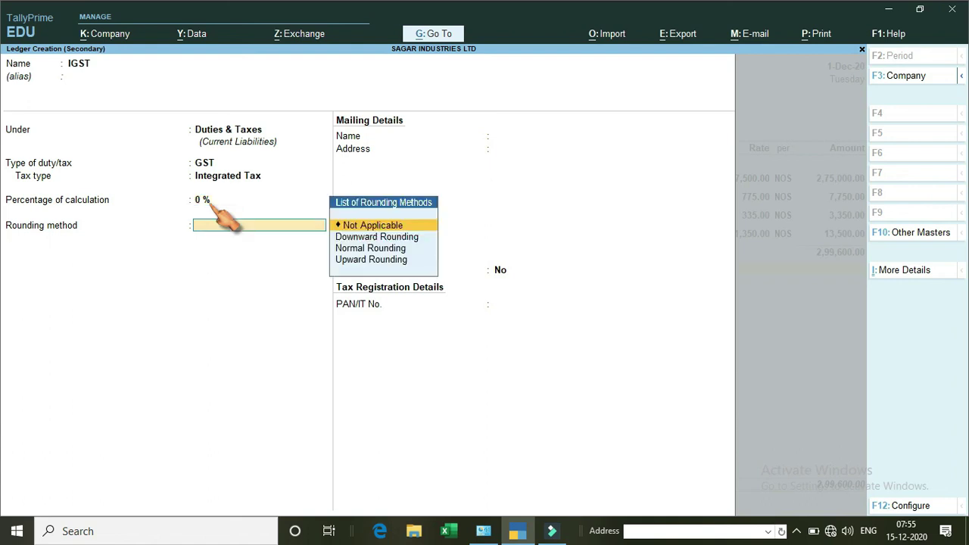
pyautogui.press('Return')
pyautogui.press('Return')
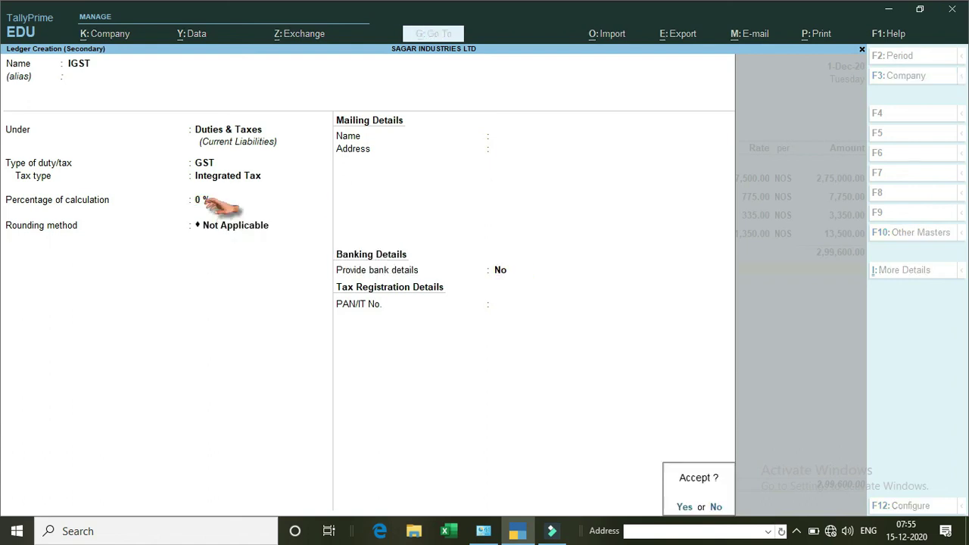
pyautogui.press('Return')
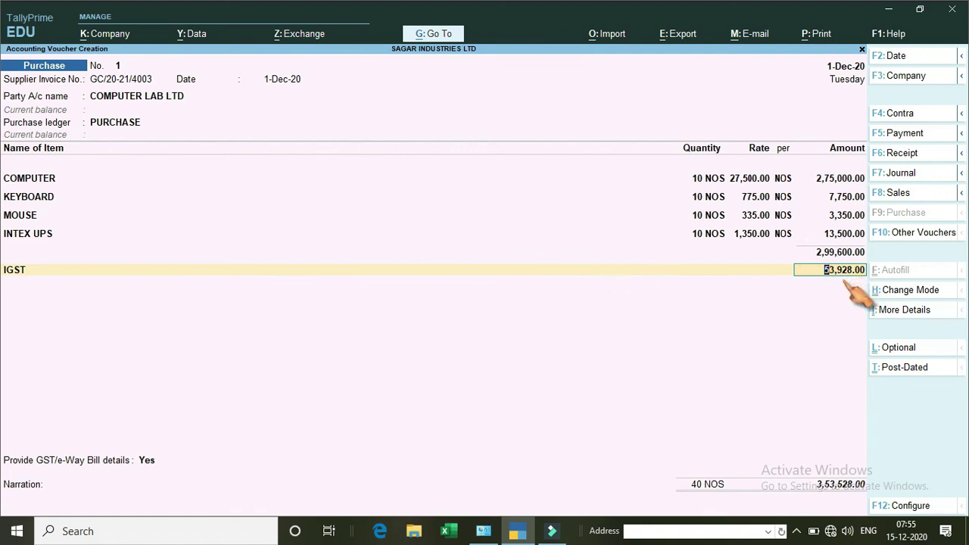
# Accept IGST 53,928.00, skip GST/e-Way Bill details, record a New Ref bill, and save the voucher.
pyautogui.press('Return')
pyautogui.press('Return')
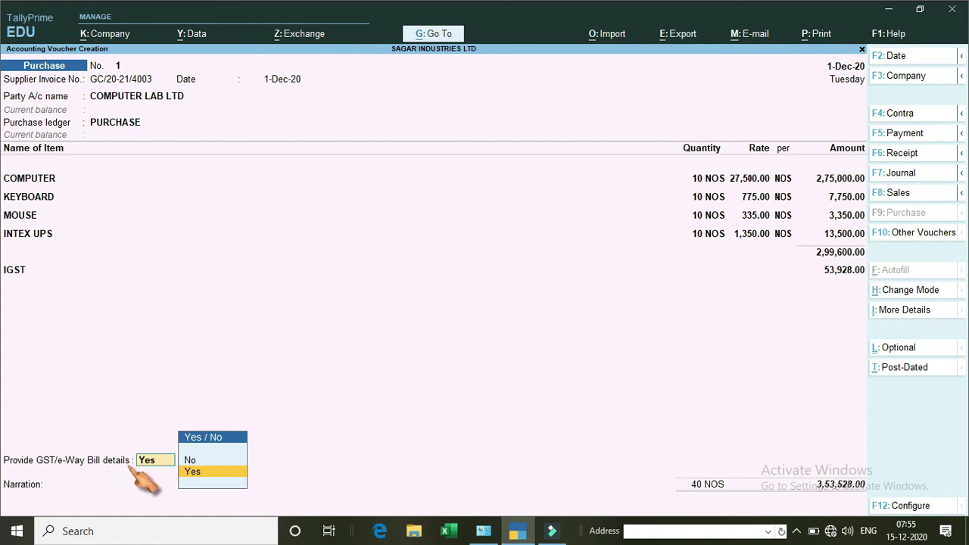
pyautogui.click(190, 460)
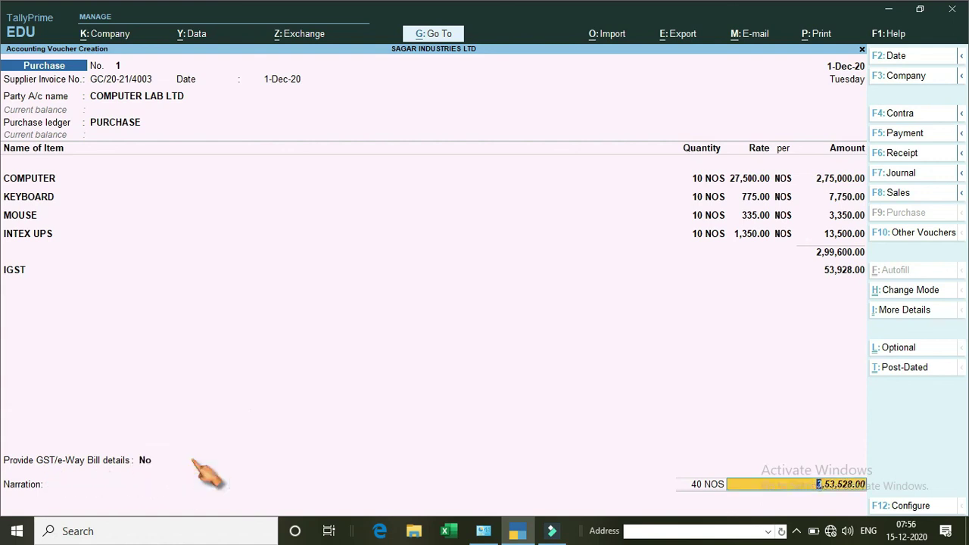
pyautogui.press('Return')
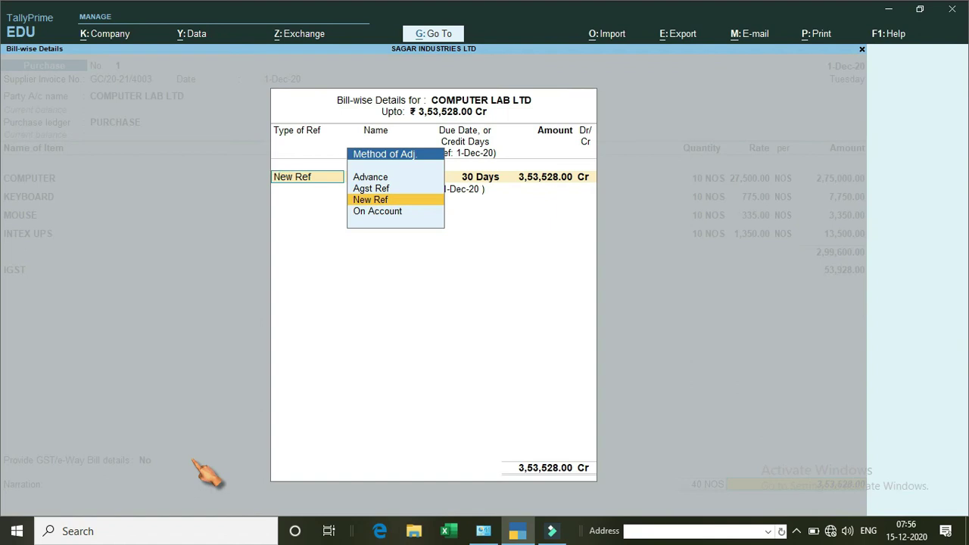
pyautogui.press('Return')
pyautogui.press('Return')
pyautogui.press('Return')
pyautogui.press('Return')
pyautogui.press('Return')
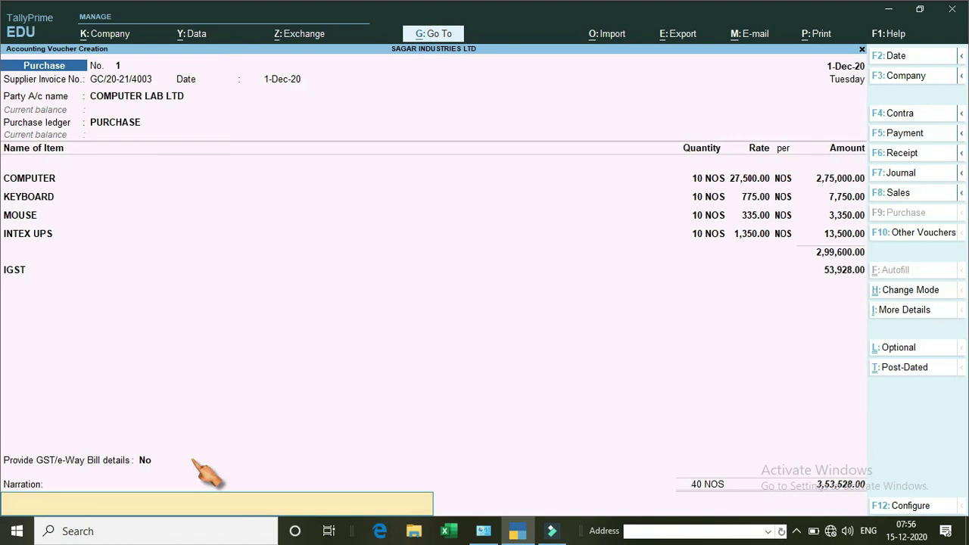
pyautogui.press('Return')
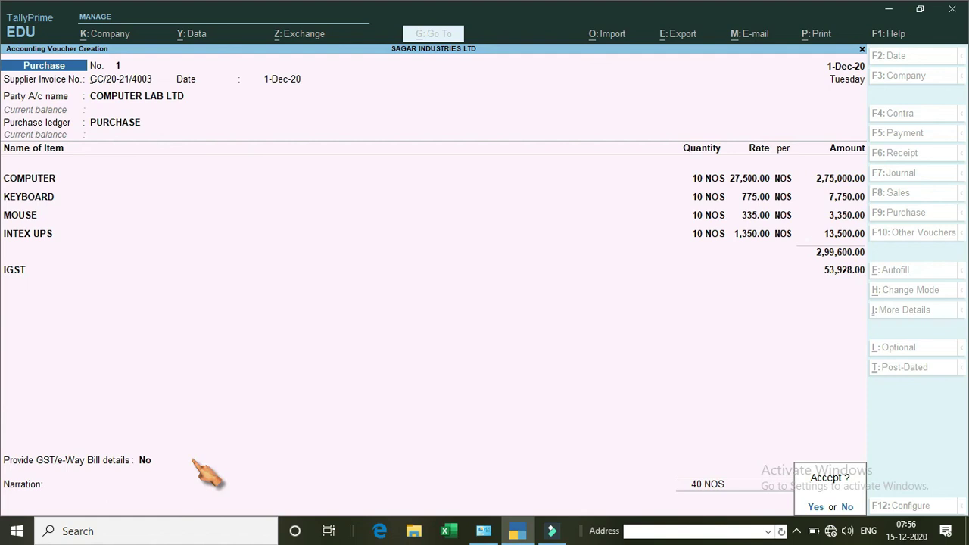
pyautogui.press('Return')
pyautogui.press('Escape')
pyautogui.press('Return')
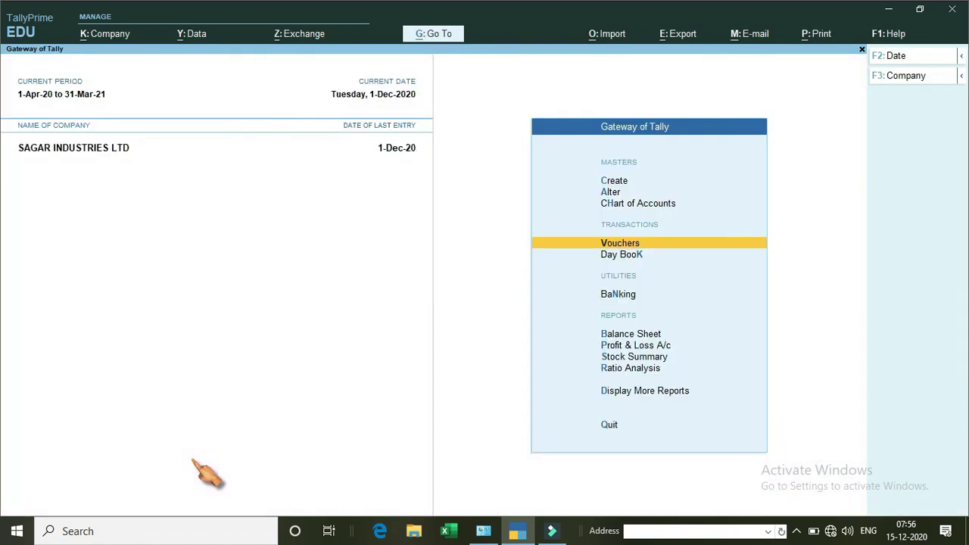